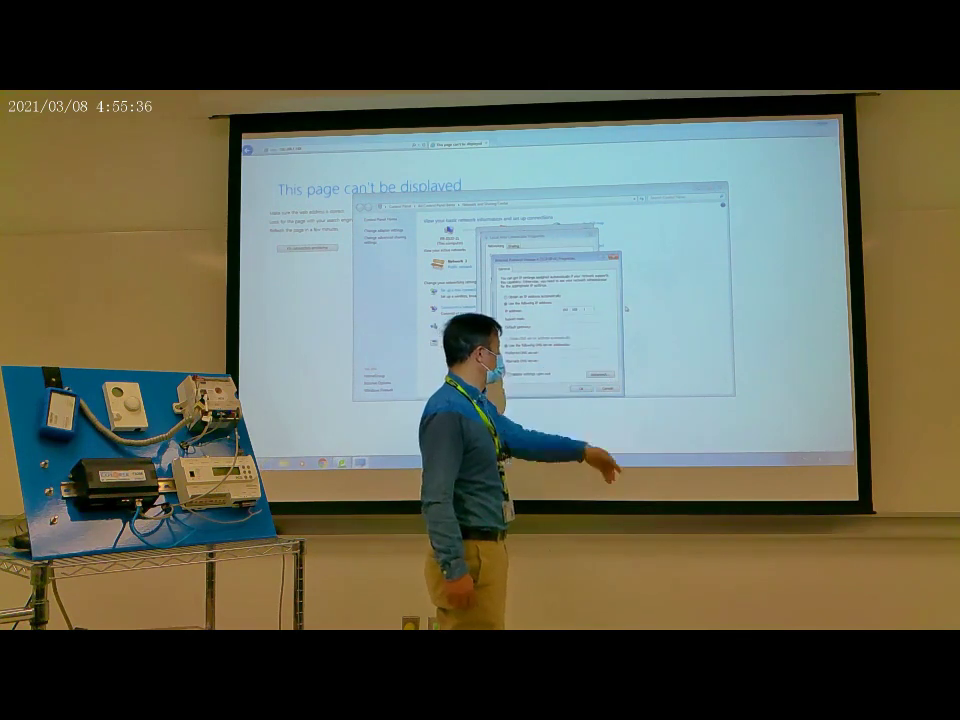
Apply the Ethernet adapter's fixed IPv4 settings with mask 255.255.255.0 and close all network windows.
key(Tab)
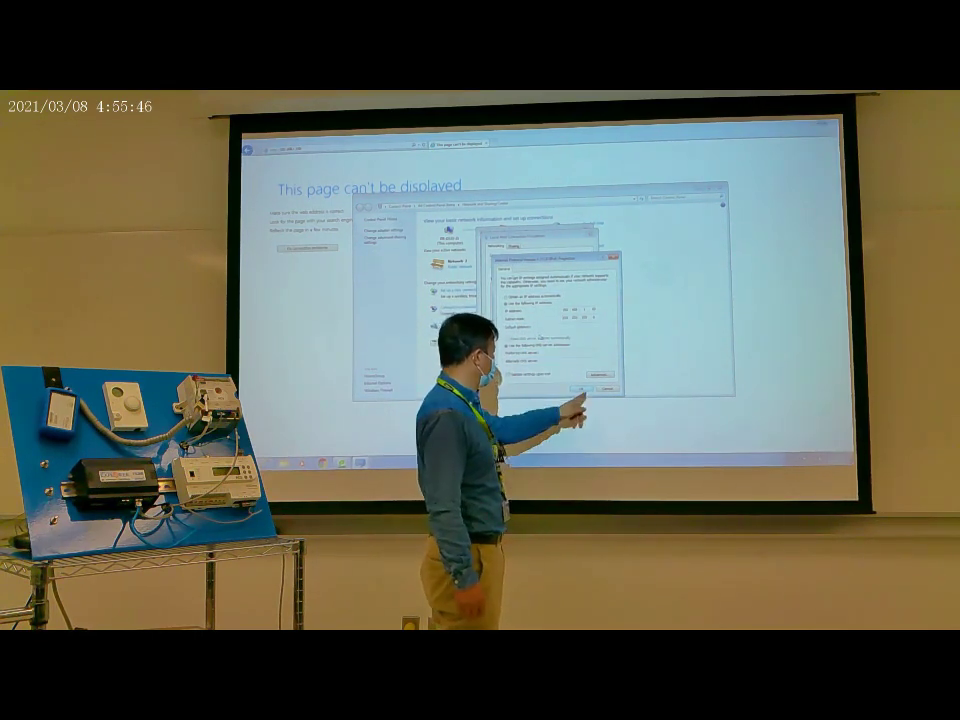
click(581, 389)
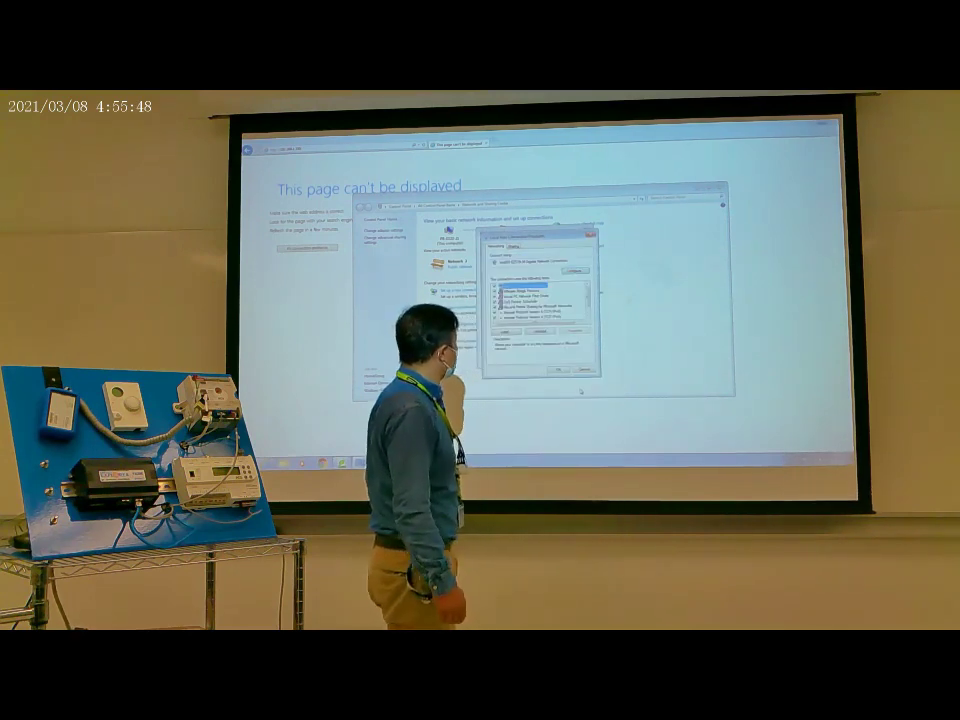
click(560, 370)
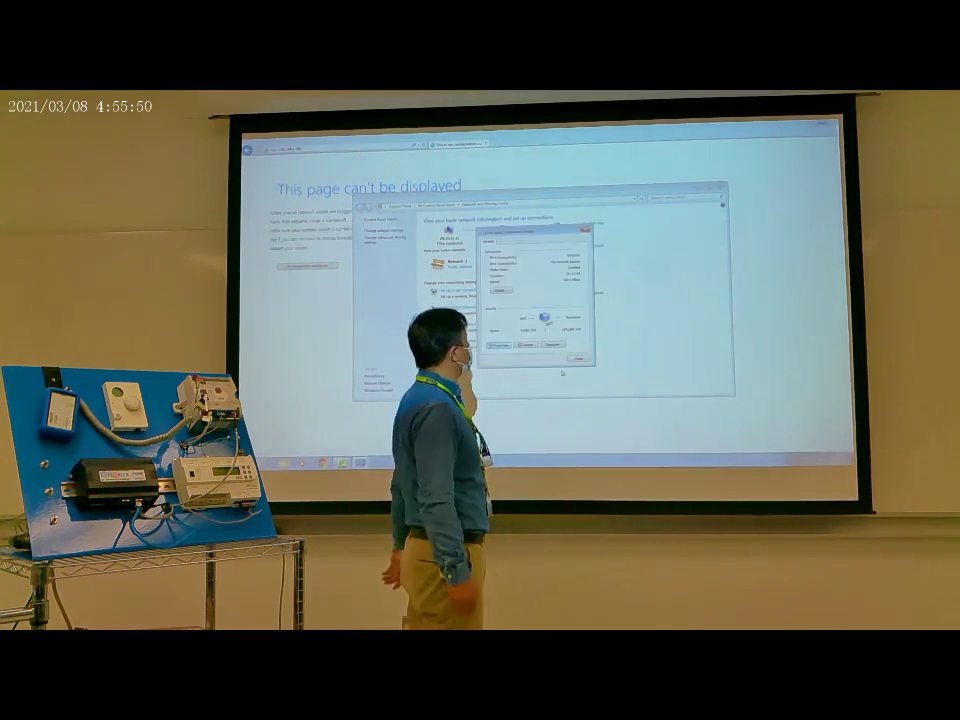
click(578, 358)
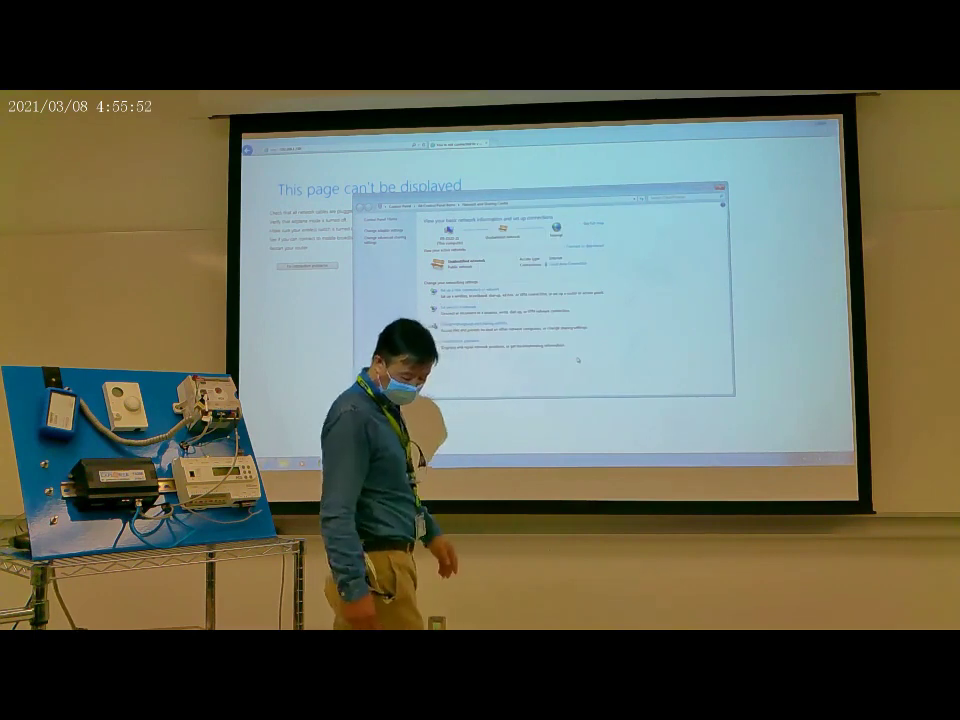
click(720, 187)
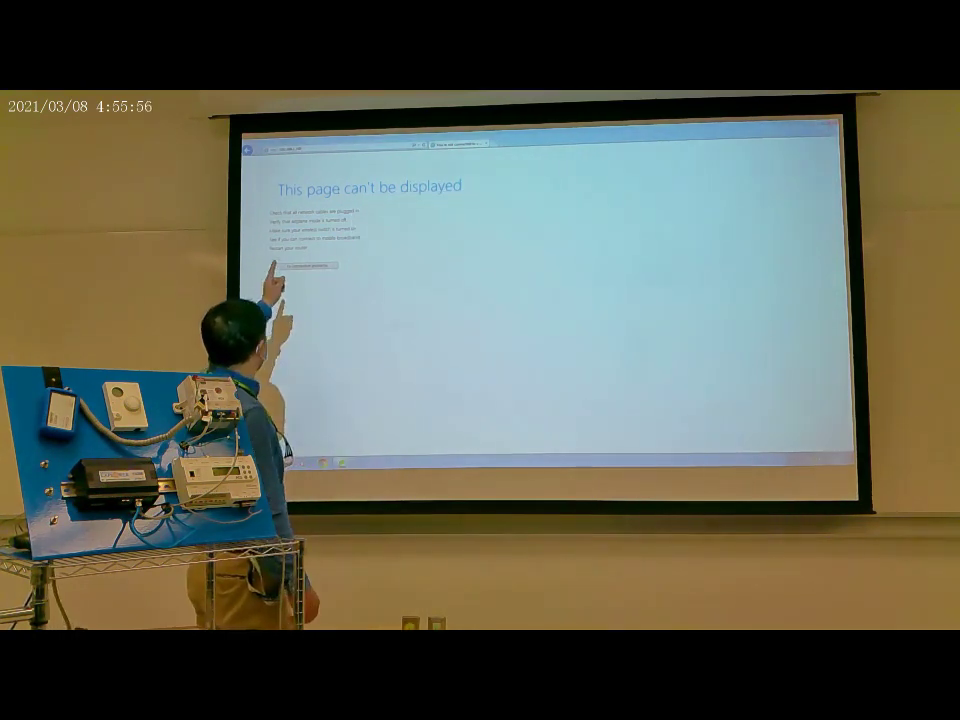
Refresh the 'This page can't be displayed' error page with F5.
key(F5)
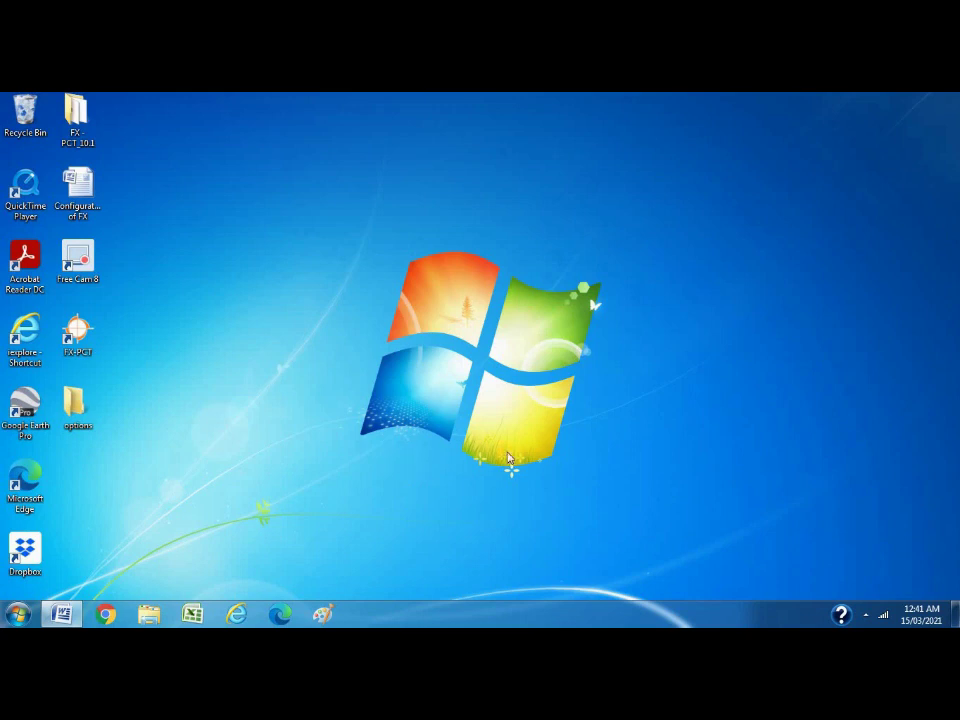
Open Network and Sharing Center from the network tray icon's flyout.
click(881, 614)
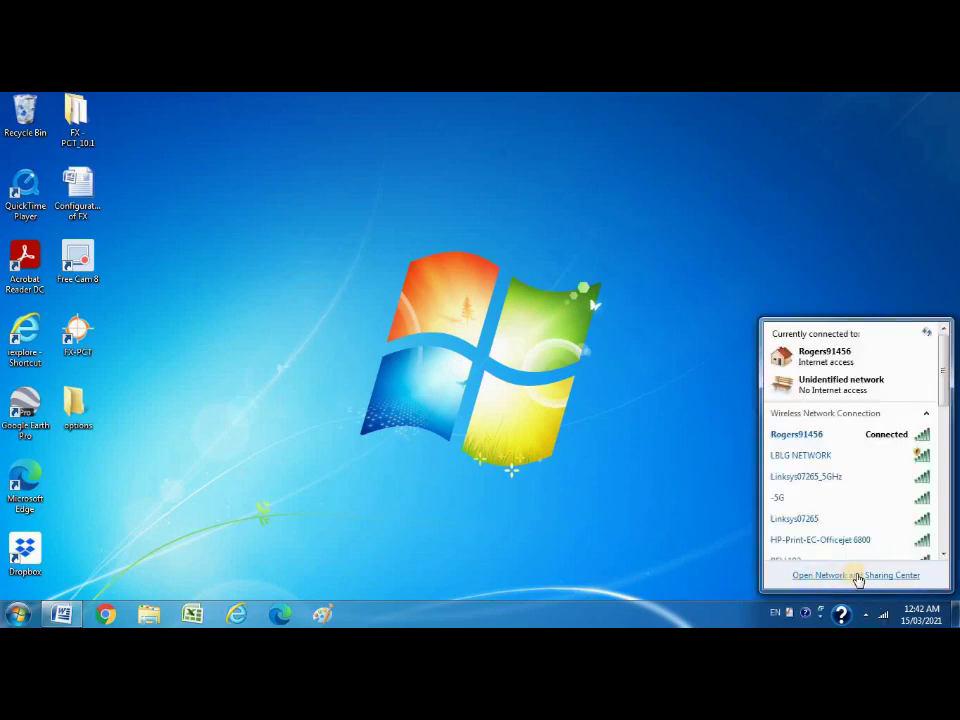
click(856, 576)
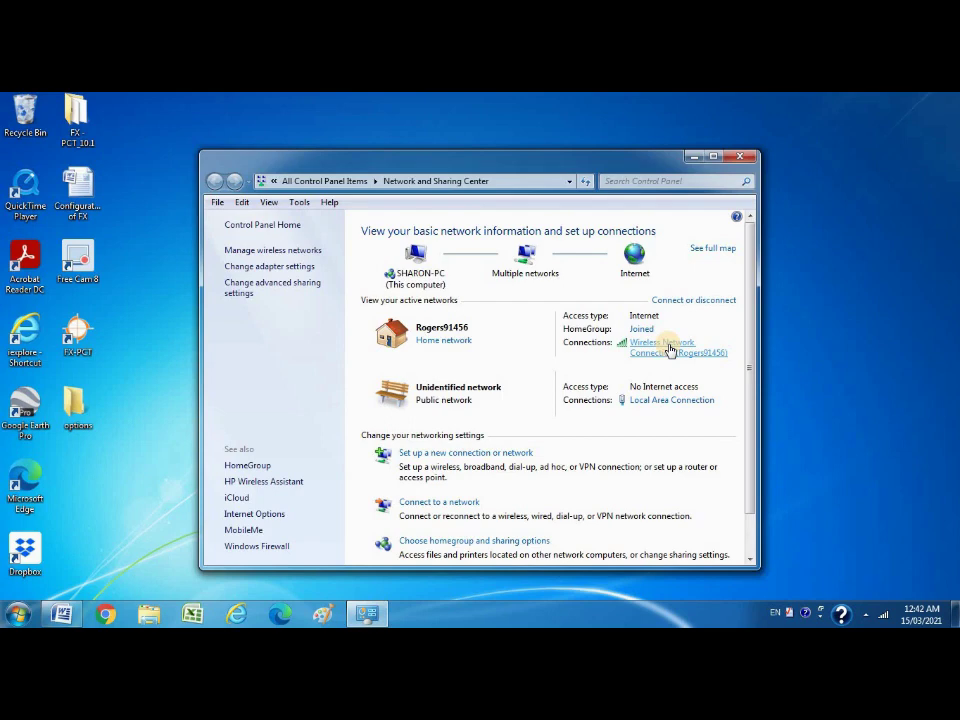
Open the Wireless Network Connection's Internet Protocol Version 4 (TCP/IPv4) properties.
click(669, 349)
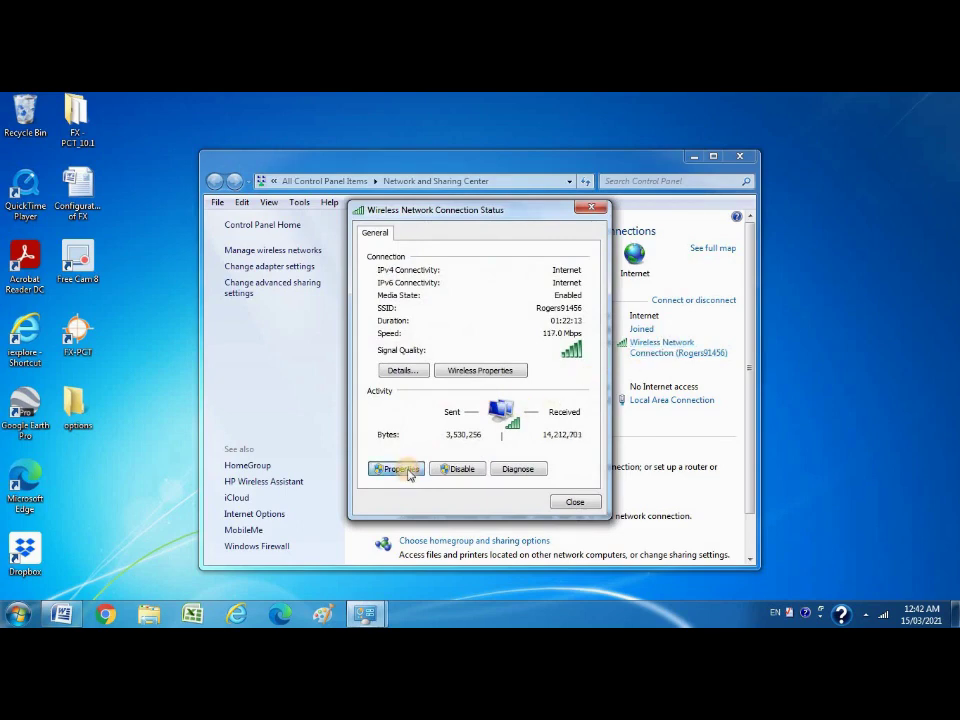
click(400, 469)
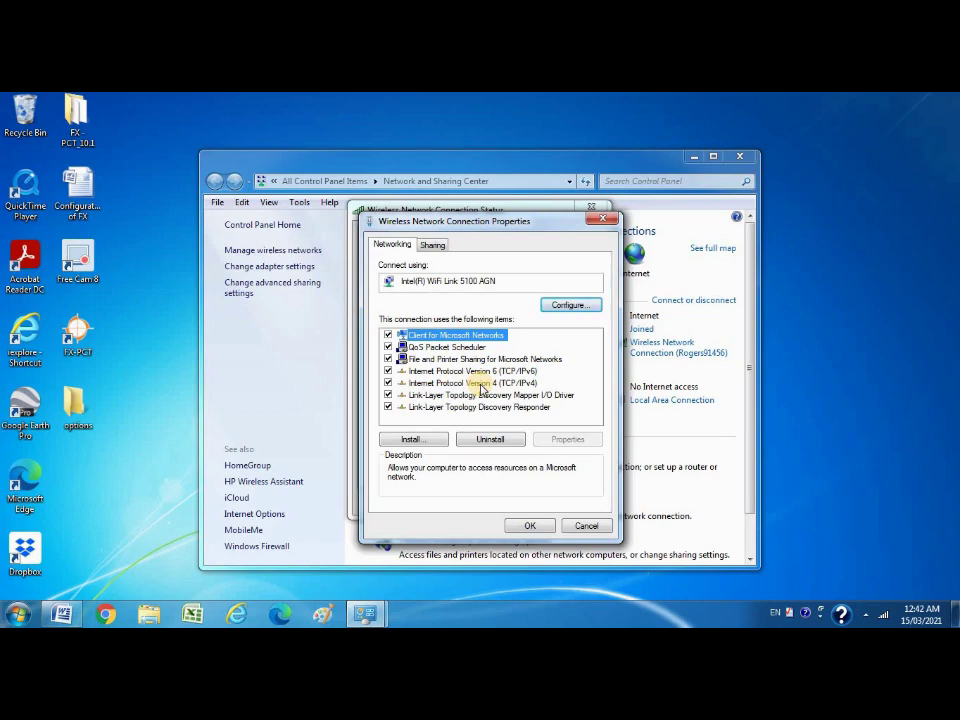
double_click(482, 385)
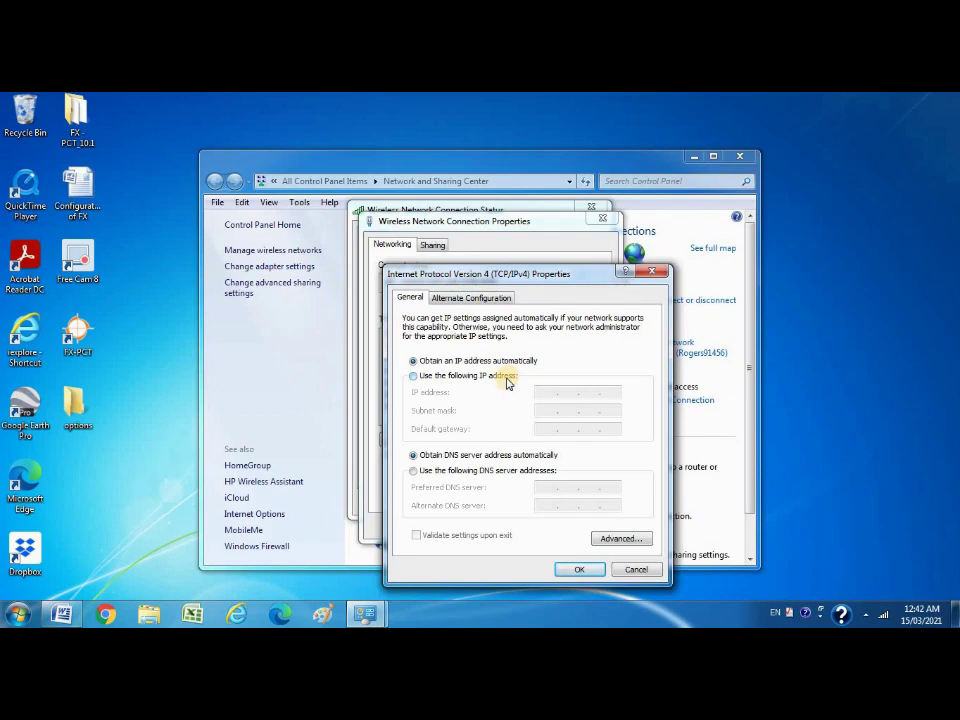
Switch the wireless IPv4 settings to static address 192.168.1.10, mask 255.255.255.0, and confirm.
click(507, 378)
click(544, 391)
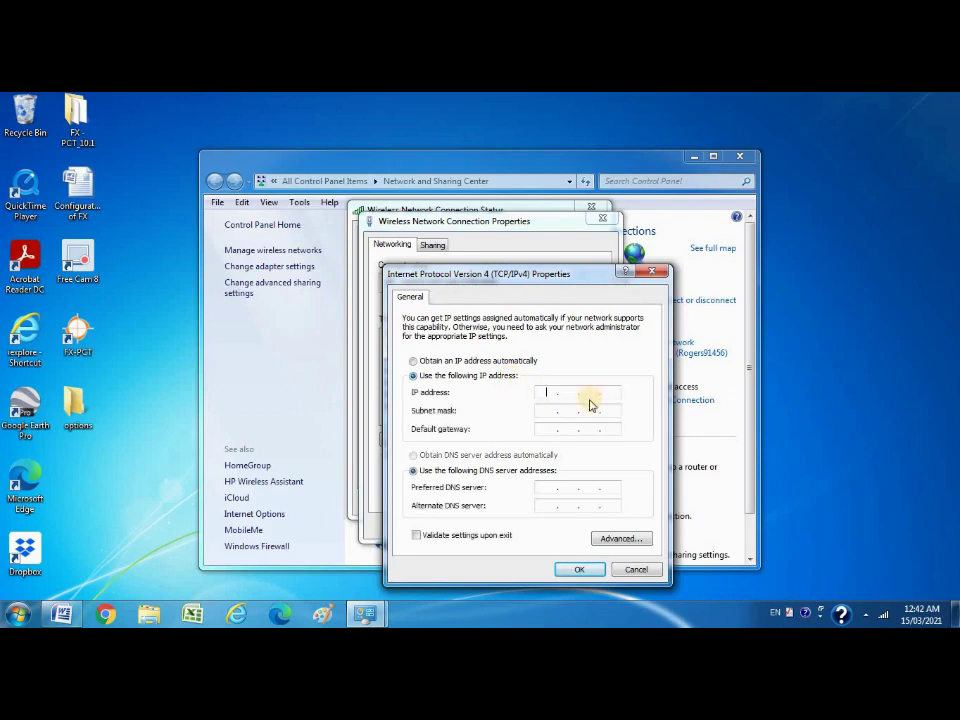
text(192 . )
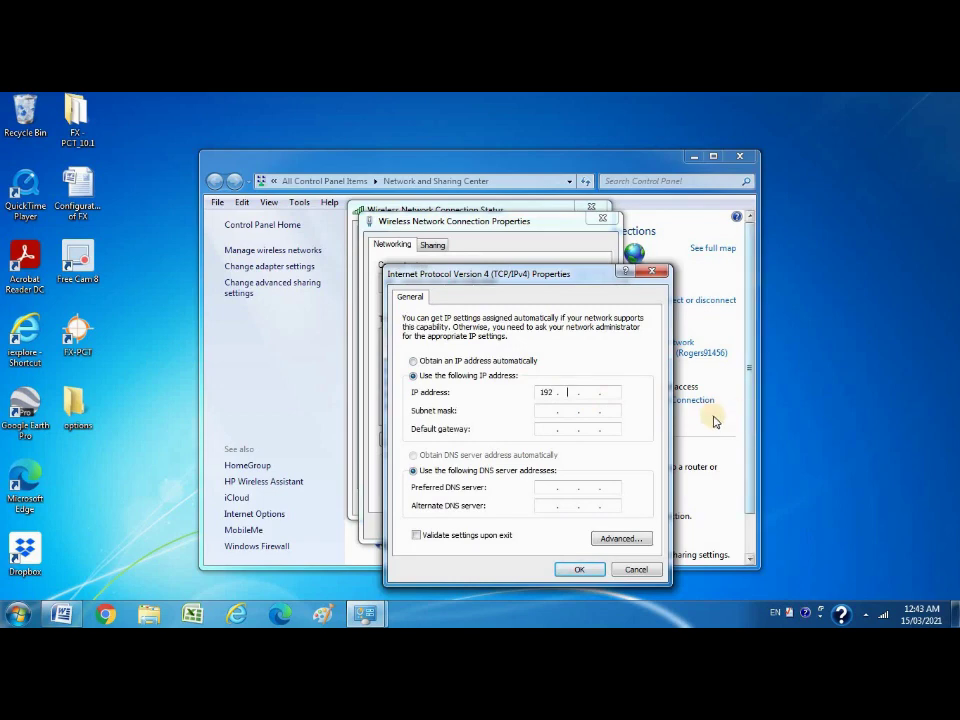
text(168 . 1)
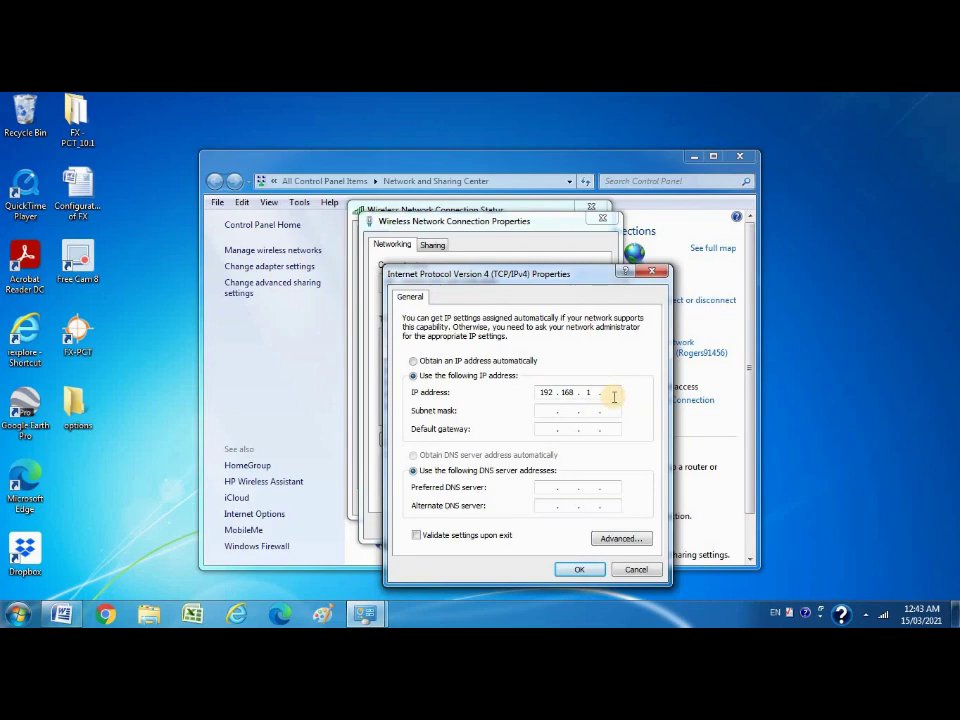
text(. 10)
click(551, 414)
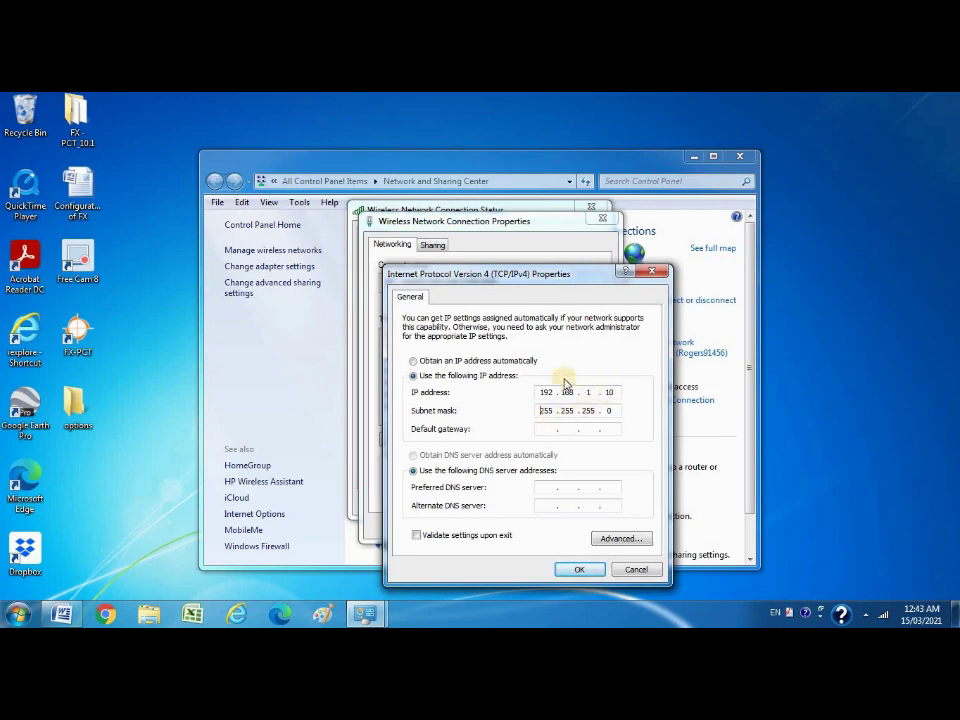
double_click(574, 411)
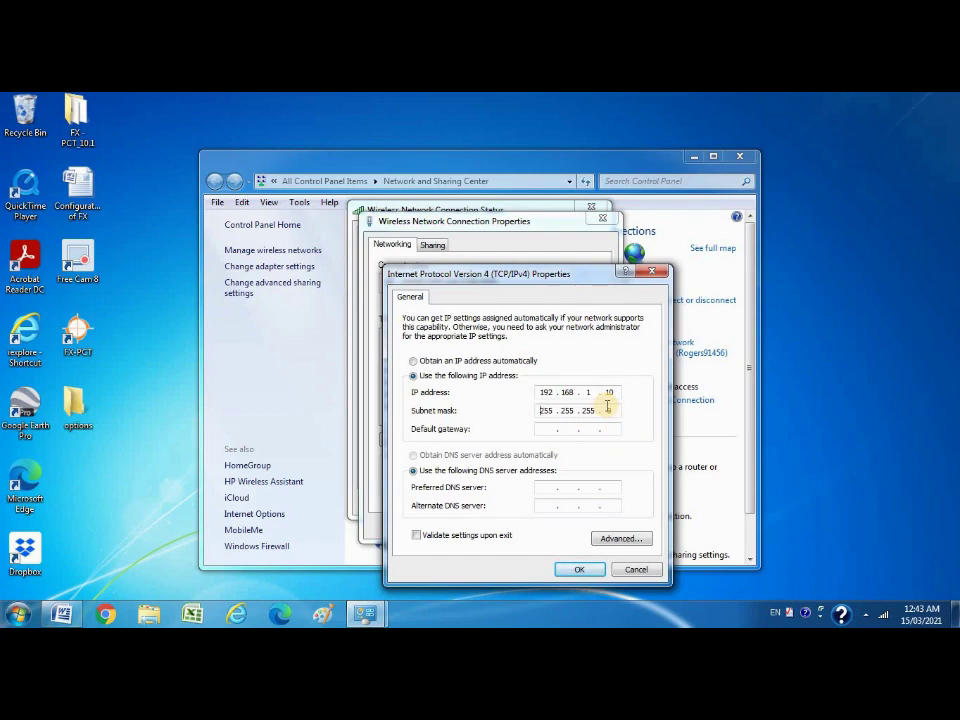
click(579, 569)
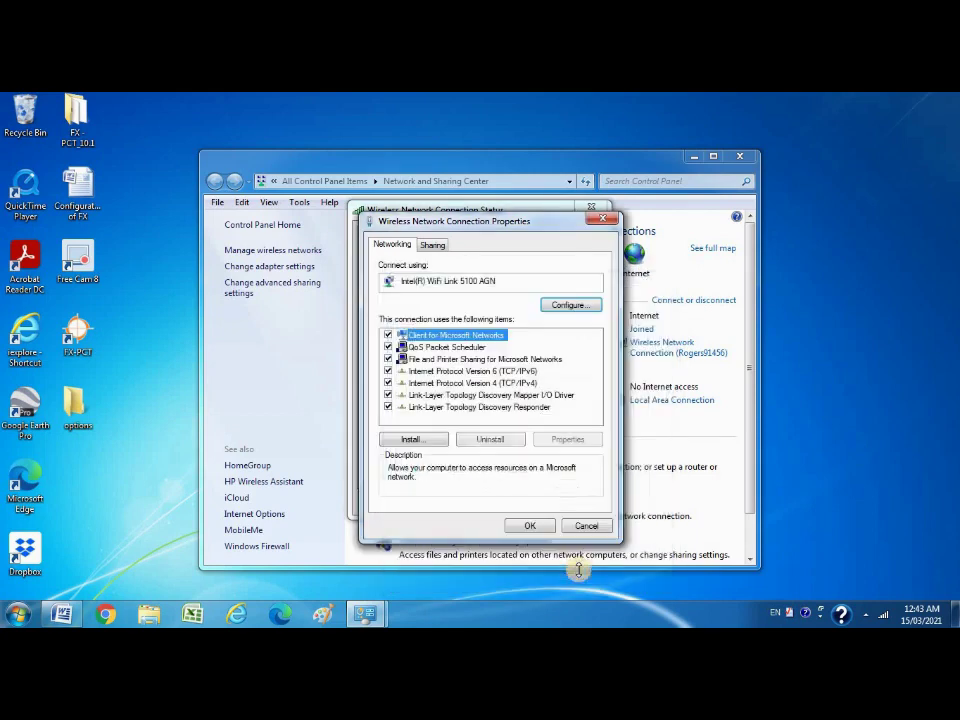
Confirm Wireless Network Connection Properties, then close its Status dialog and Network and Sharing Center.
click(541, 528)
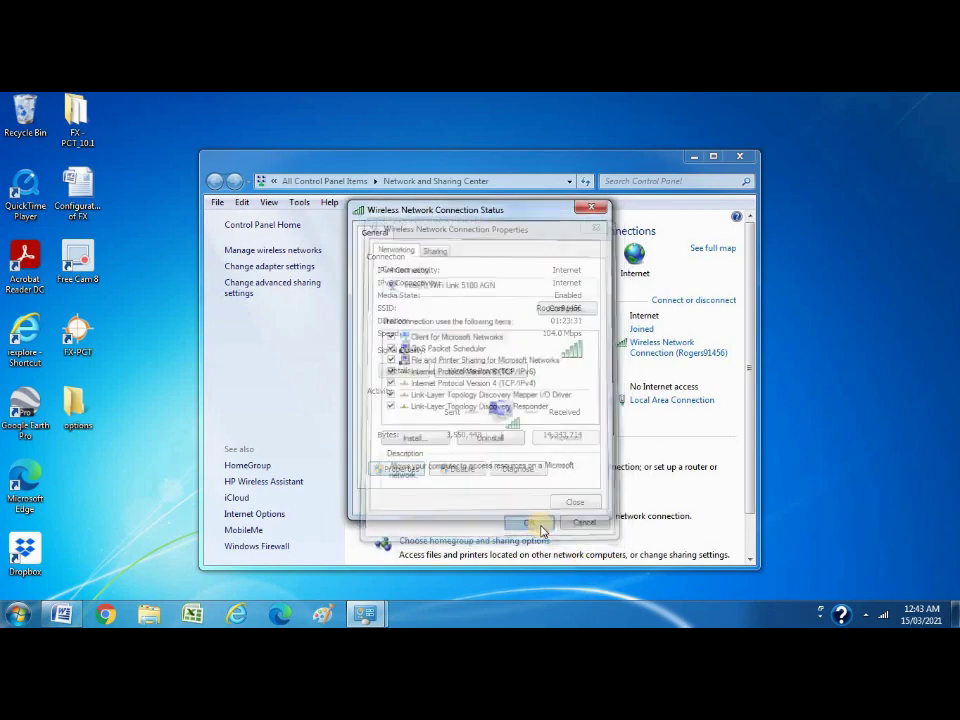
click(571, 502)
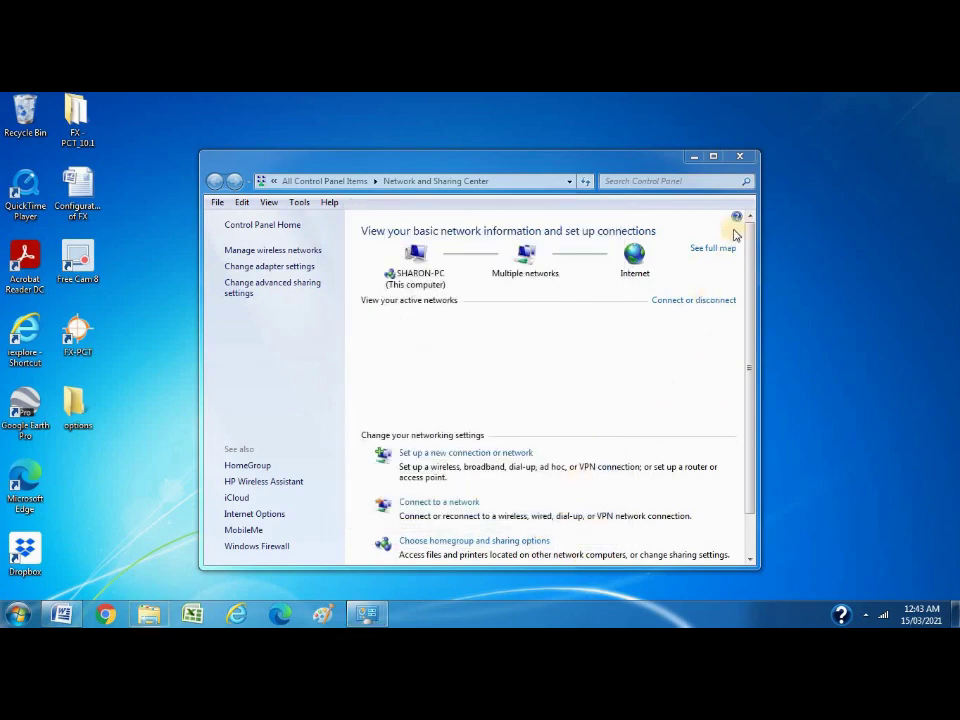
click(741, 157)
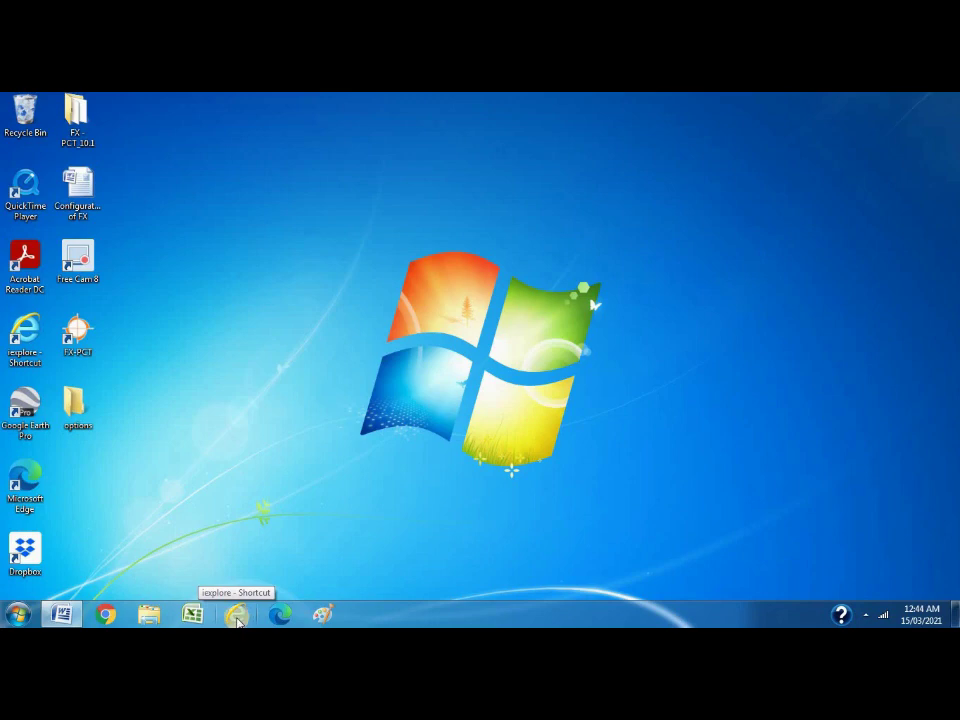
click(237, 618)
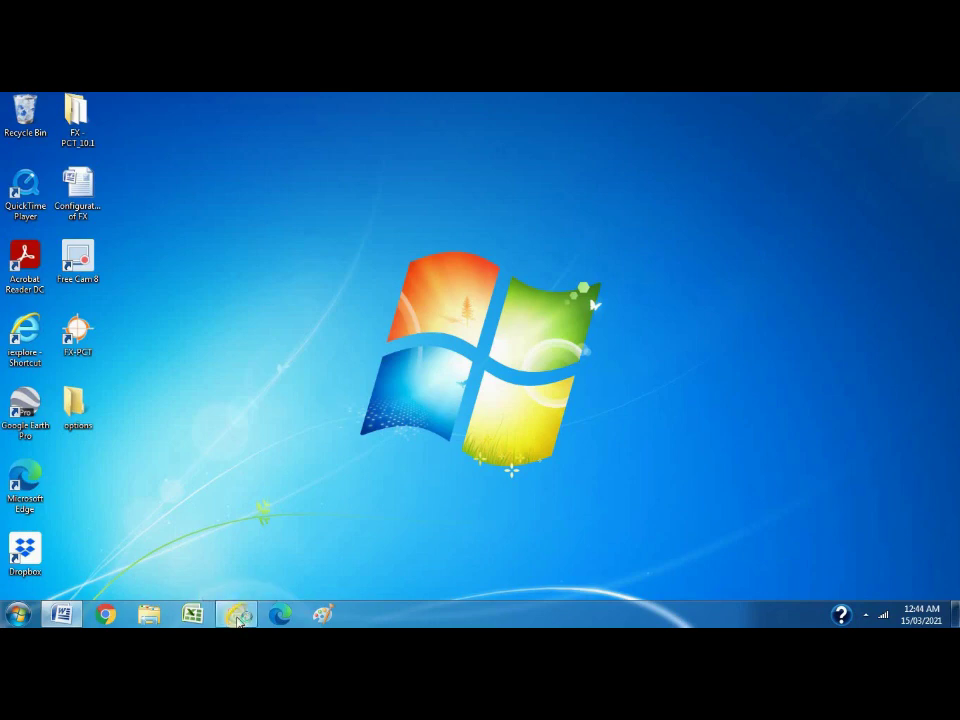
click(237, 615)
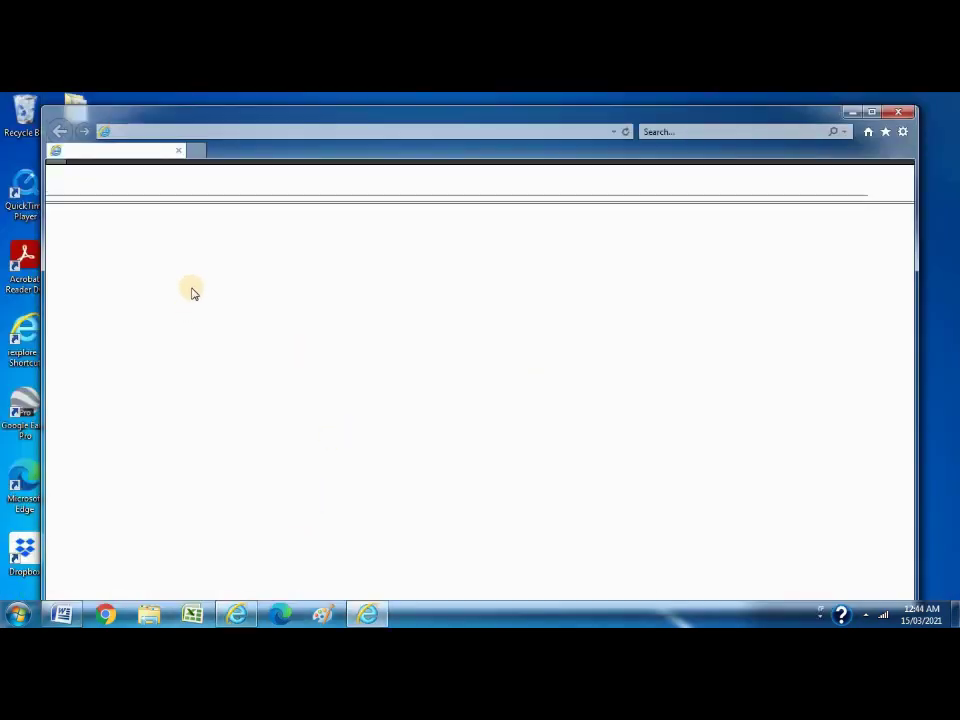
click(256, 131)
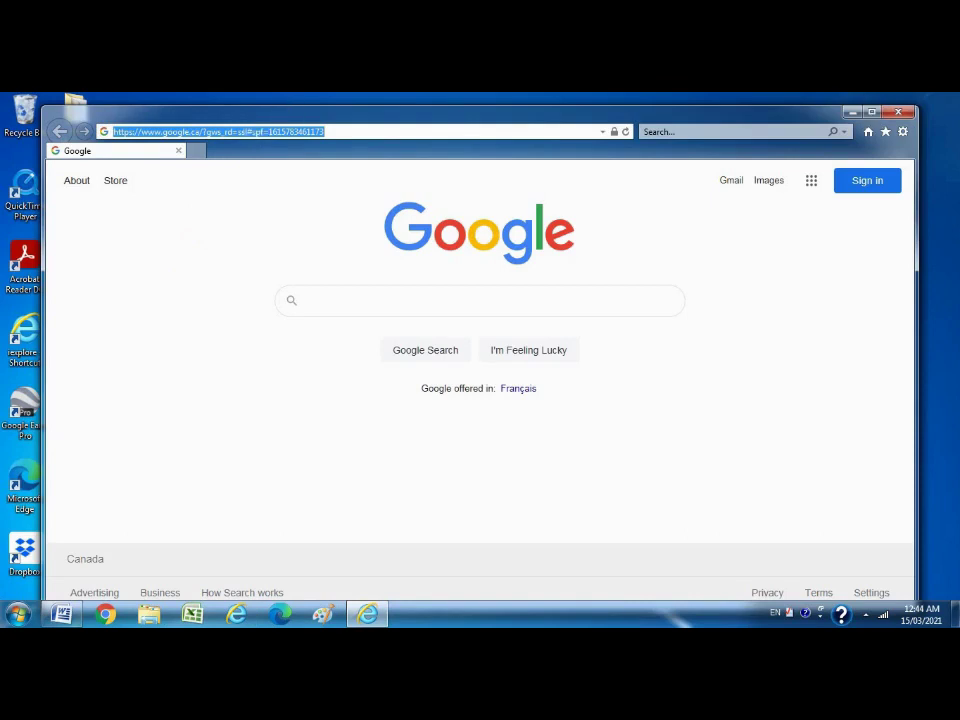
click(871, 111)
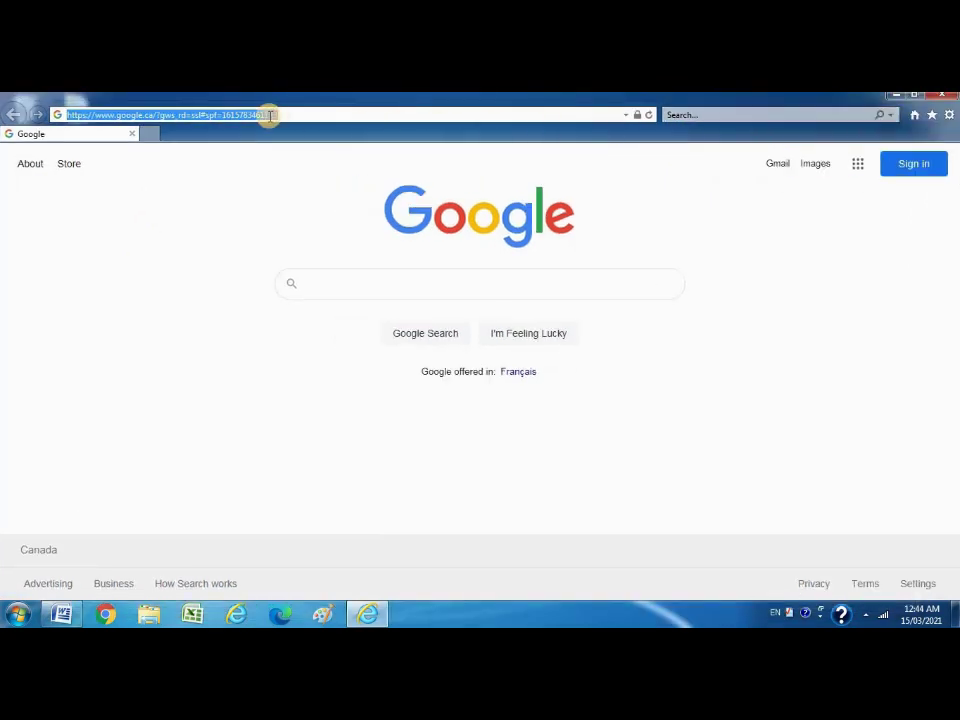
text(192)
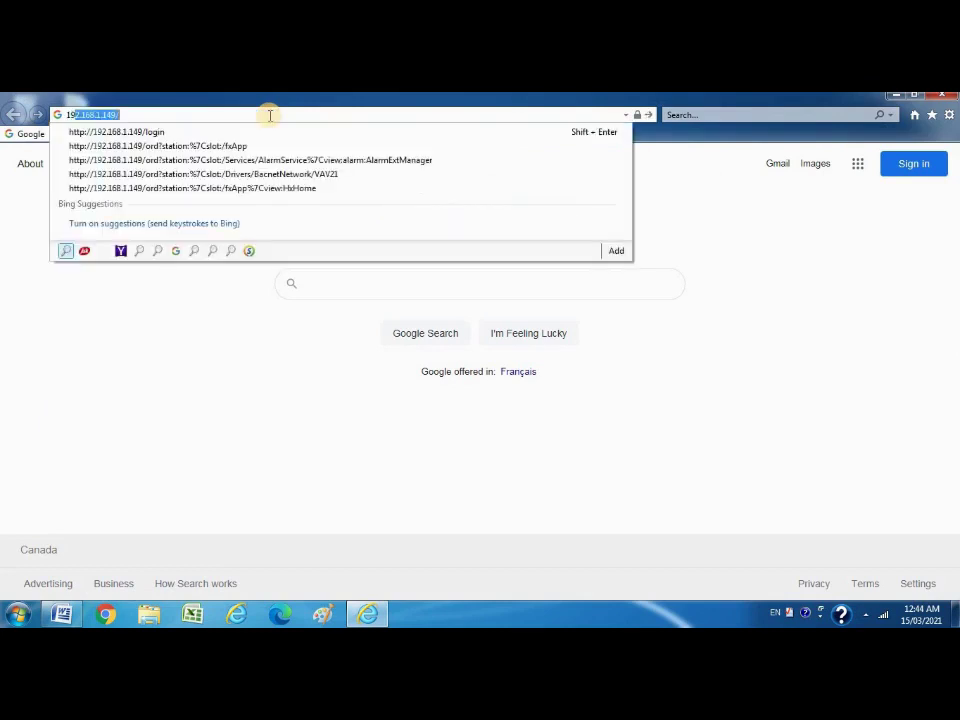
text(.168.1.149)
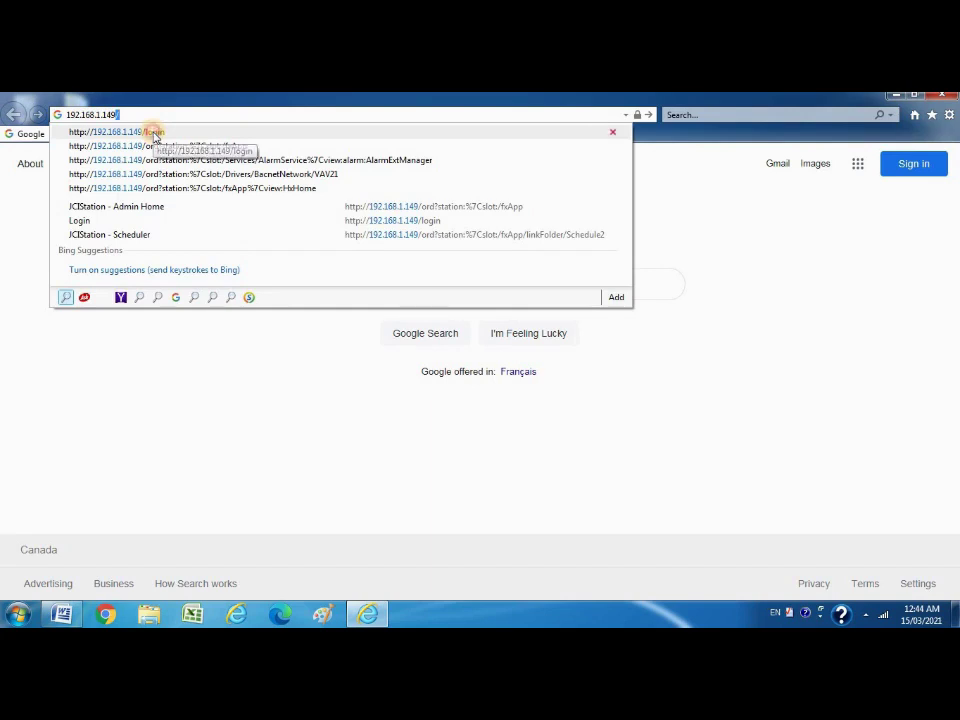
click(155, 136)
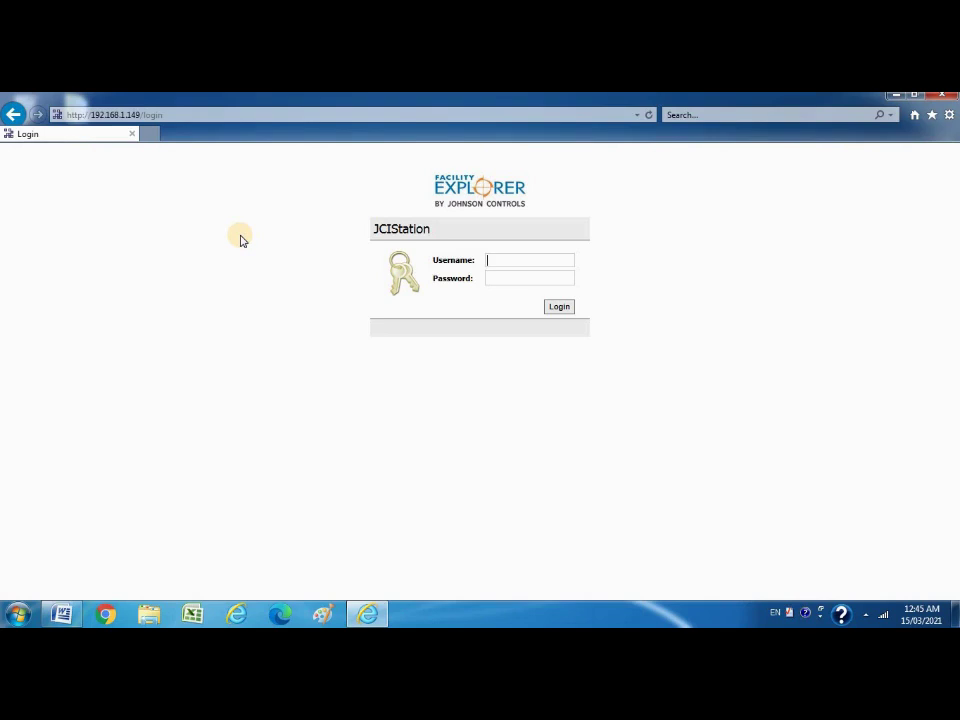
Log in to the JCIStation with the operator username and account password.
text(Operator)
click(500, 278)
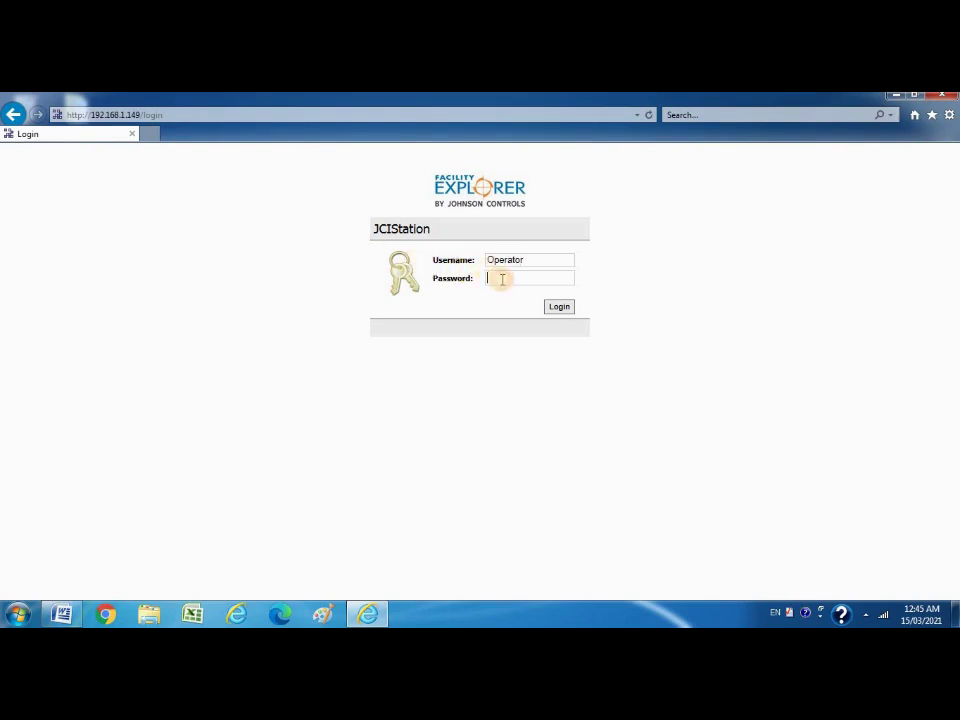
text(**************)
click(563, 308)
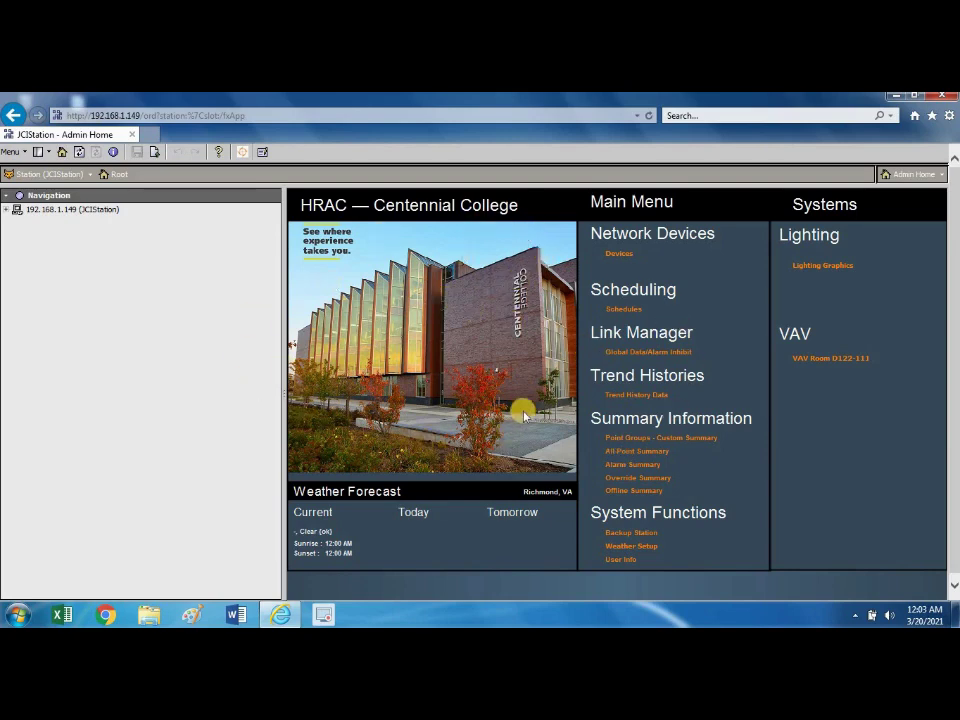
Expand 192.168.1.149 and then Device Networks in the Navigation tree.
click(7, 209)
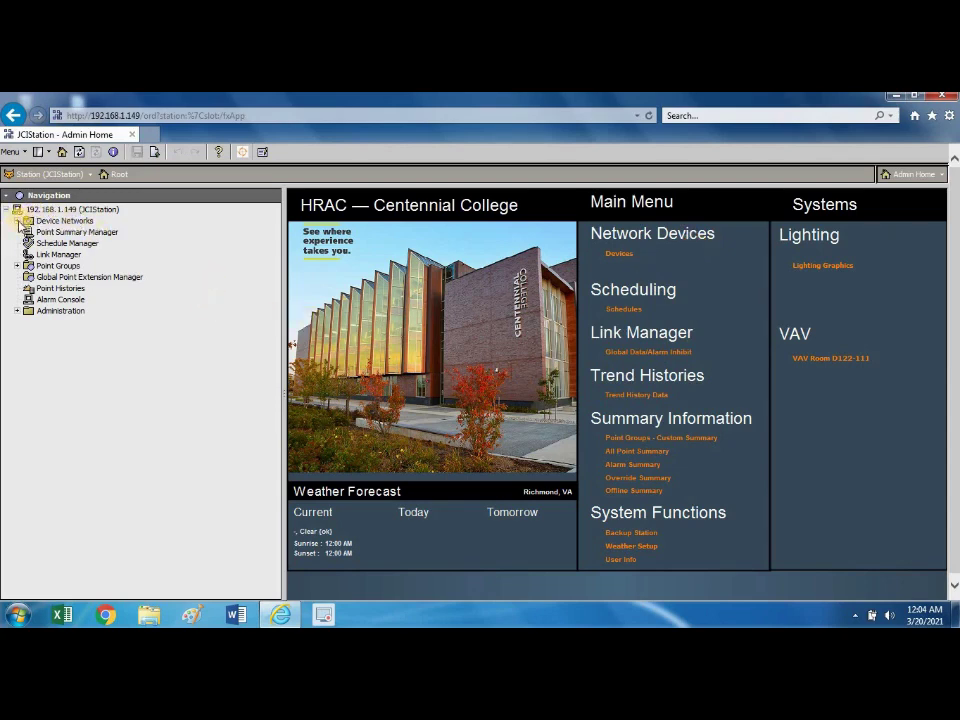
click(18, 222)
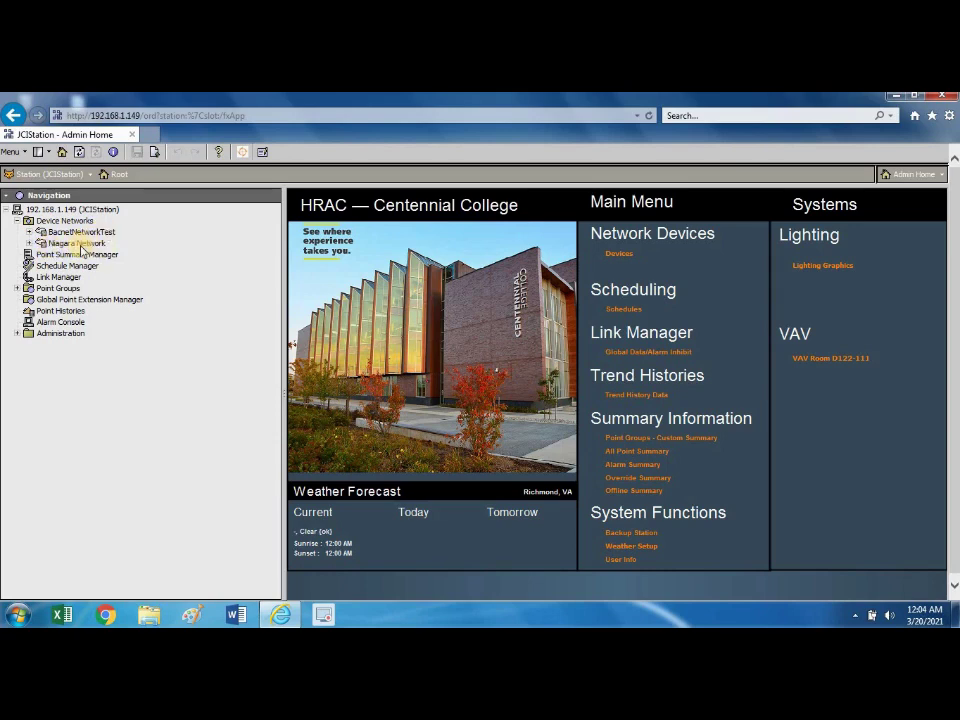
Open the Device Networks Driver Manager, then re-expand 192.168.1.149 and Device Networks in the tree.
double_click(81, 245)
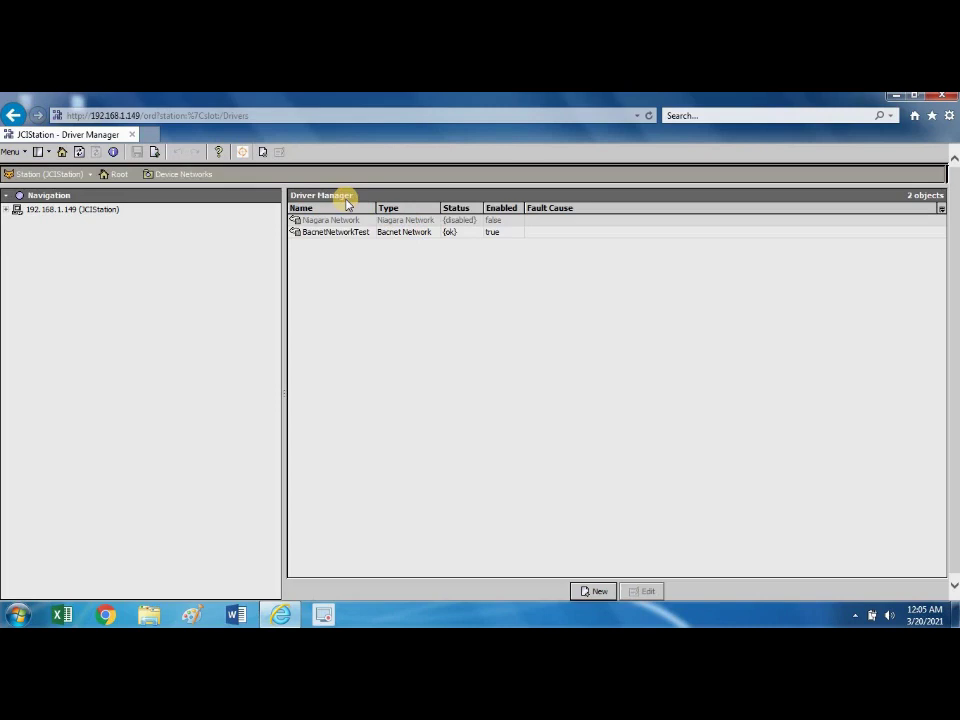
click(6, 210)
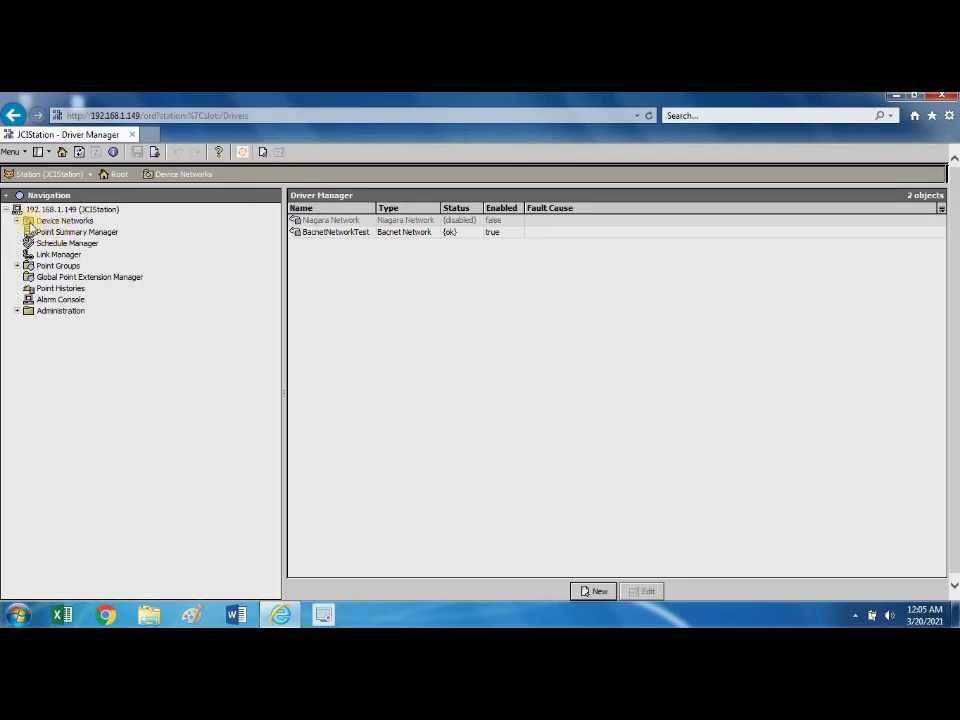
click(16, 220)
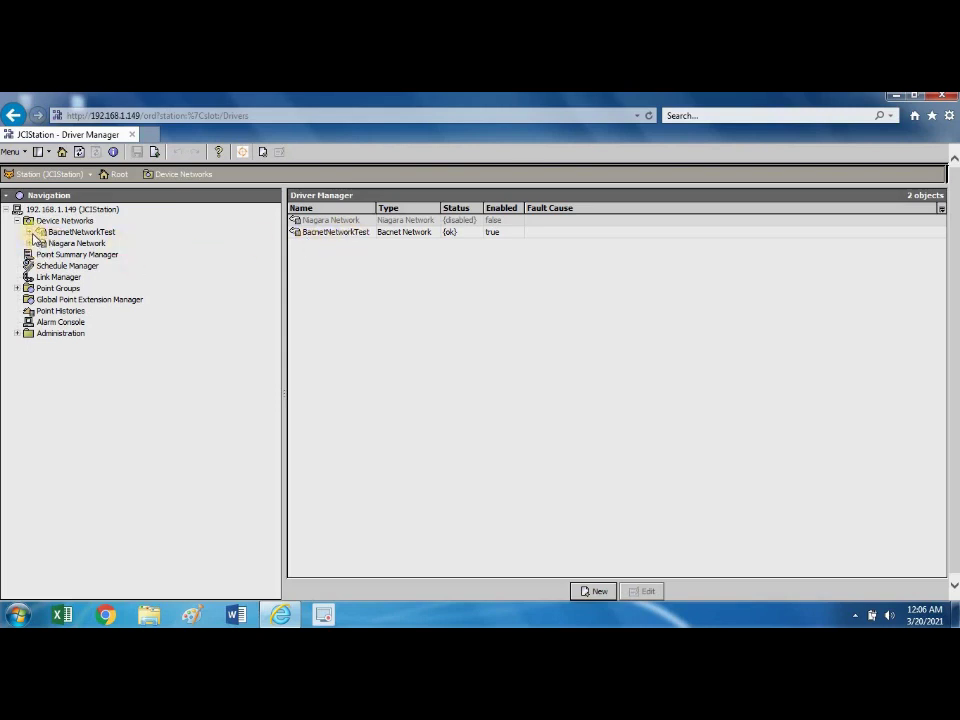
Expand BacnetNetworkTest to reveal VAV1's Points, Schedules, Trend Logs and Config, then return to Admin Home.
click(30, 232)
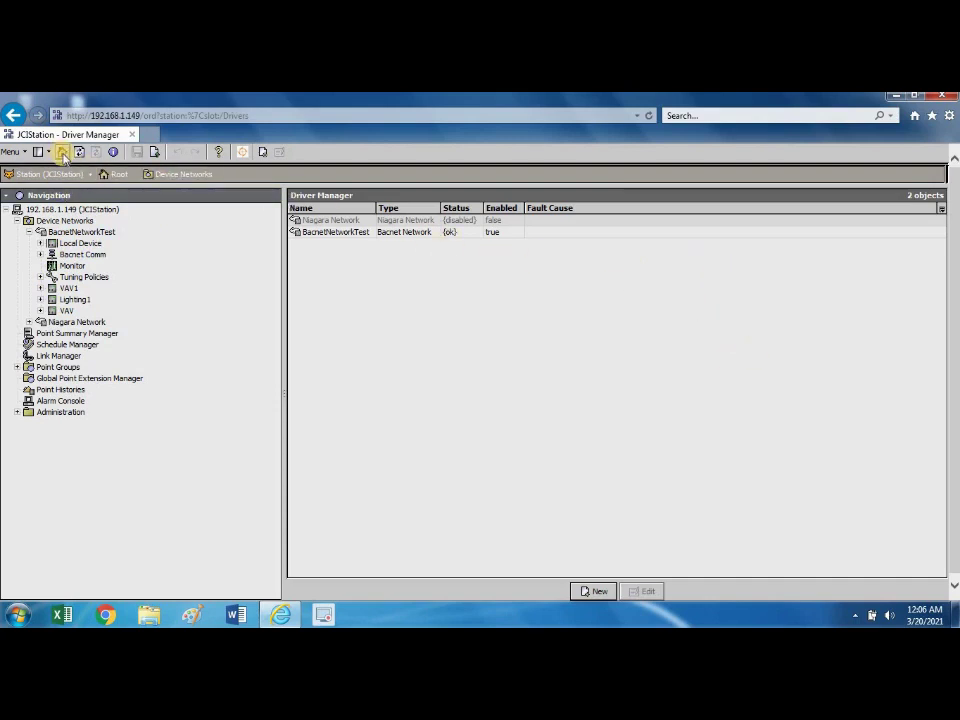
click(62, 152)
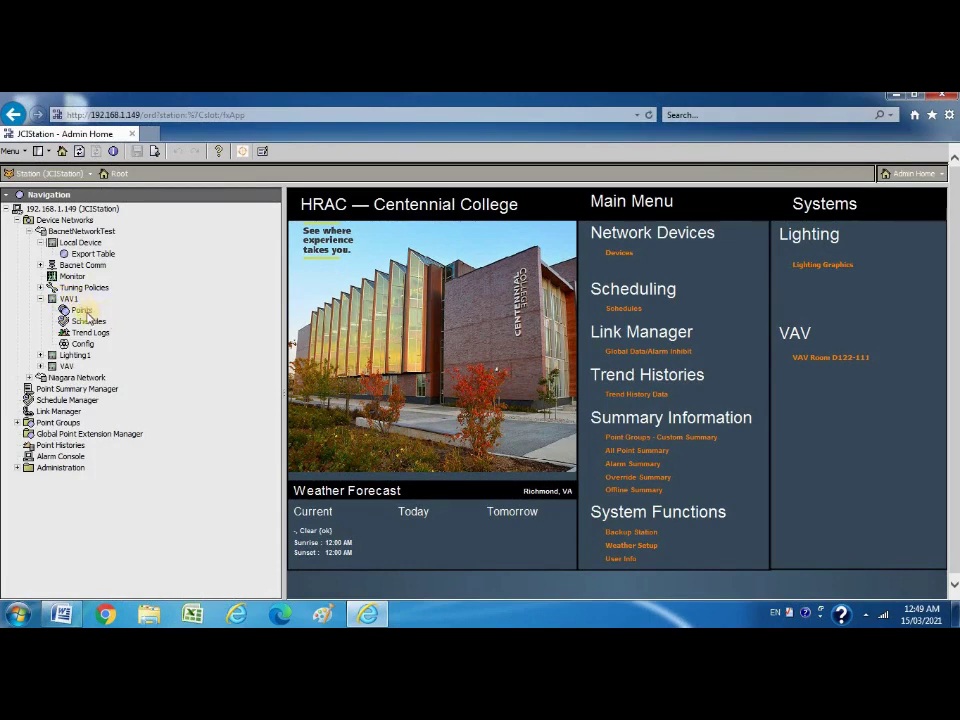
Open VAV1's Points list of 12 objects, including ZN-T at 72.8 °F and SA-F.
click(85, 312)
click(92, 321)
click(82, 312)
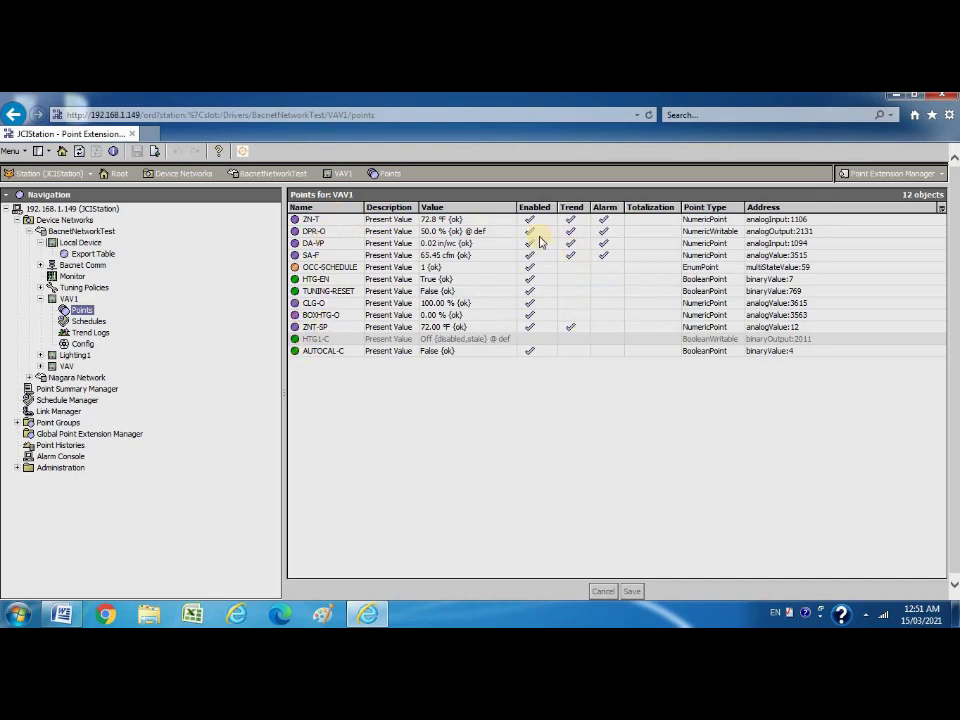
Check Enabled and Trend for ZN-T and bring up its alarm type choices.
click(530, 220)
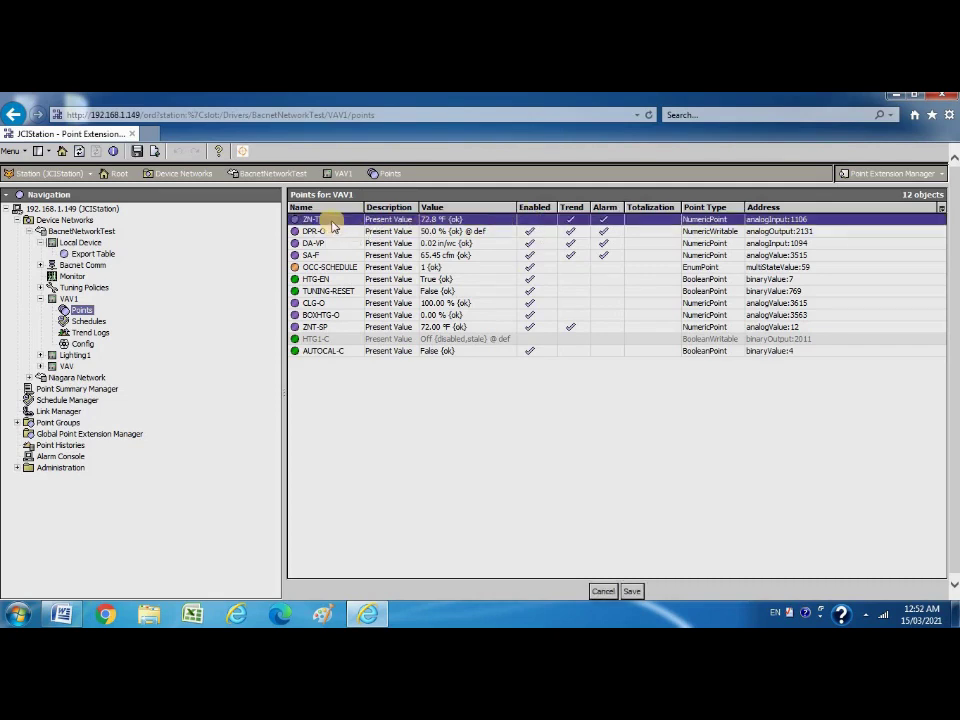
click(535, 221)
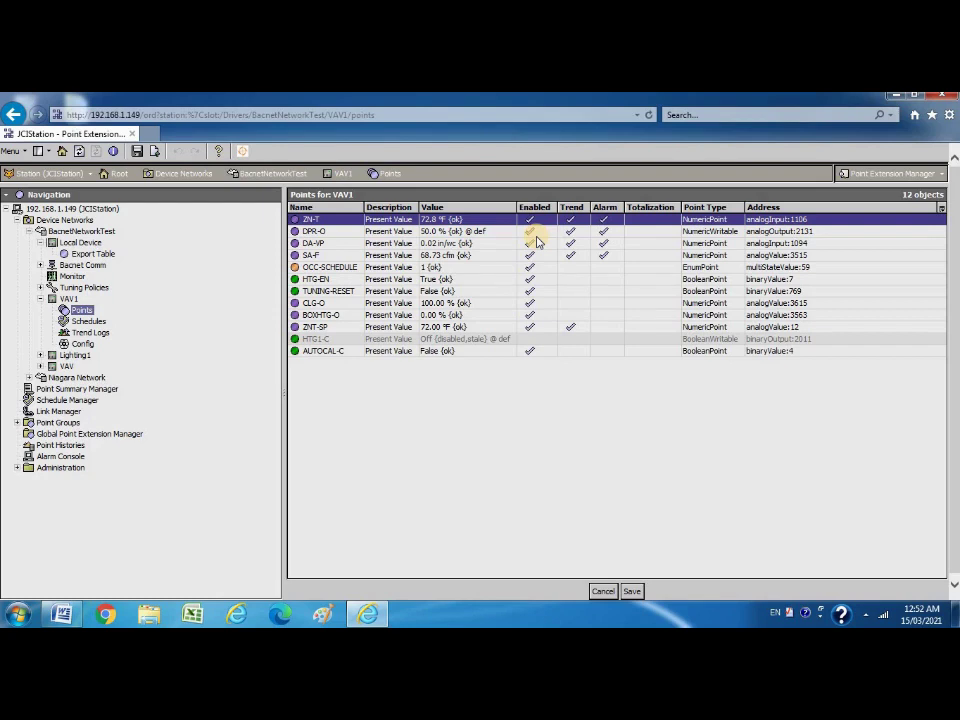
click(572, 220)
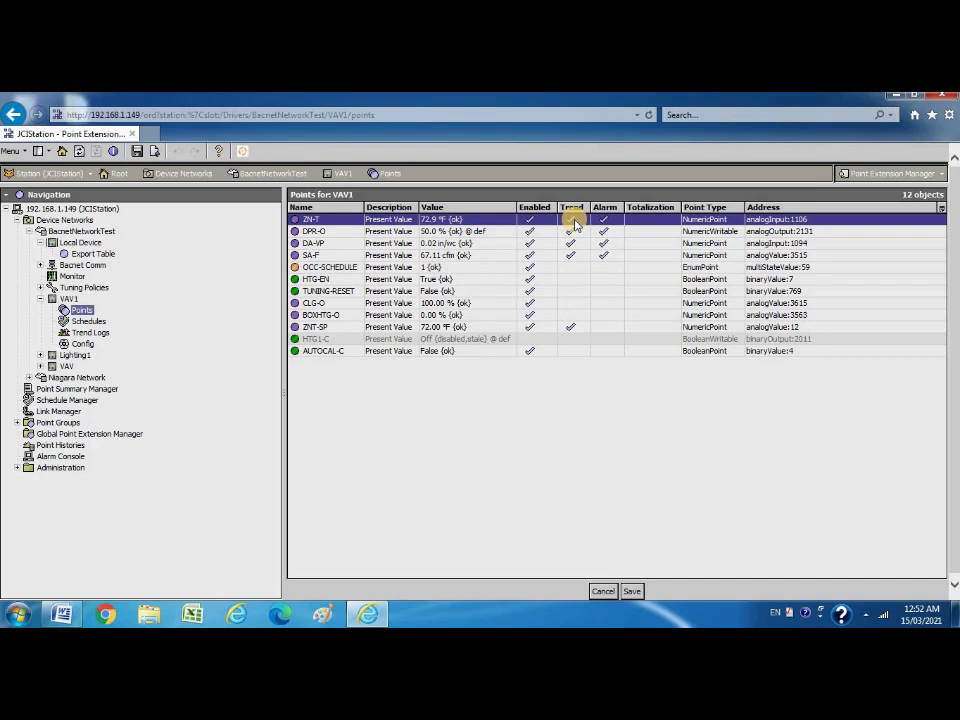
click(604, 220)
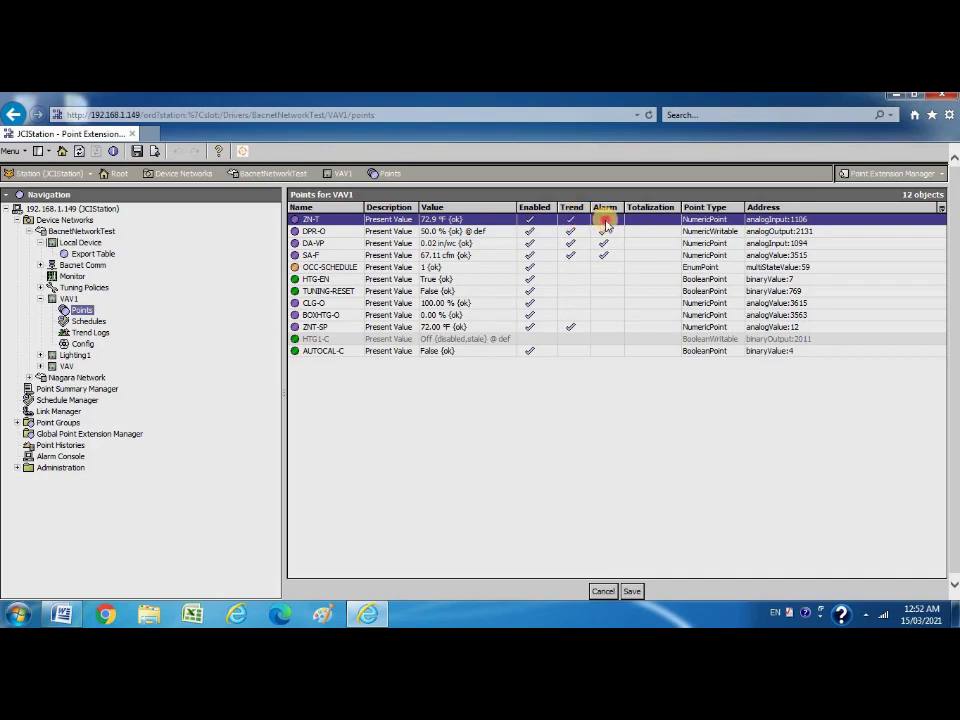
click(604, 220)
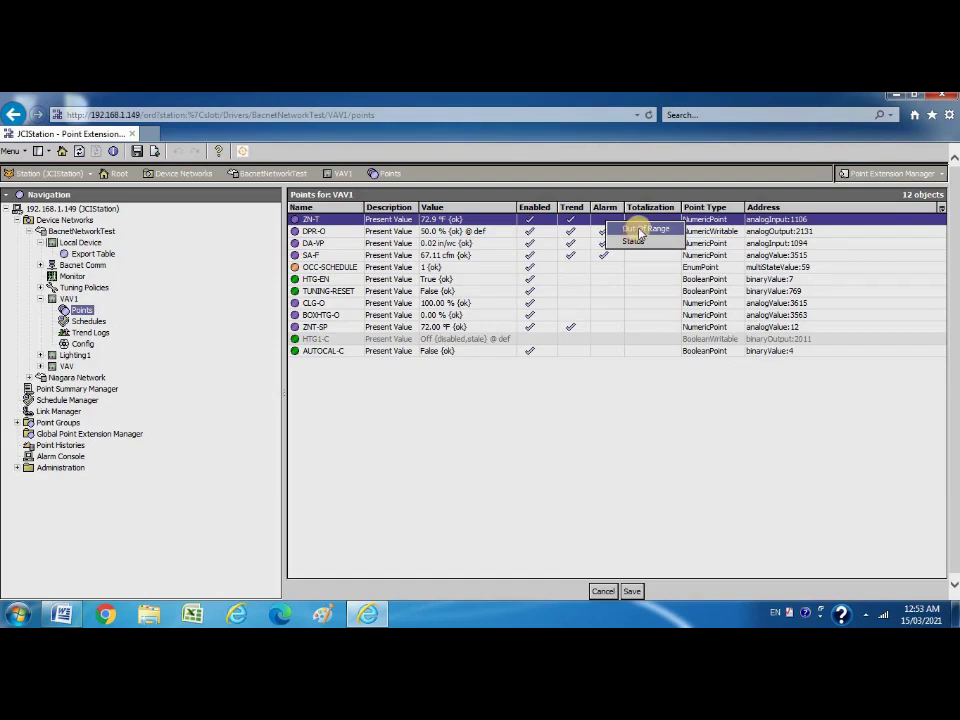
Give ZN-T an Out Of Range alarm, then expand the Lighting1 device in the tree.
click(640, 230)
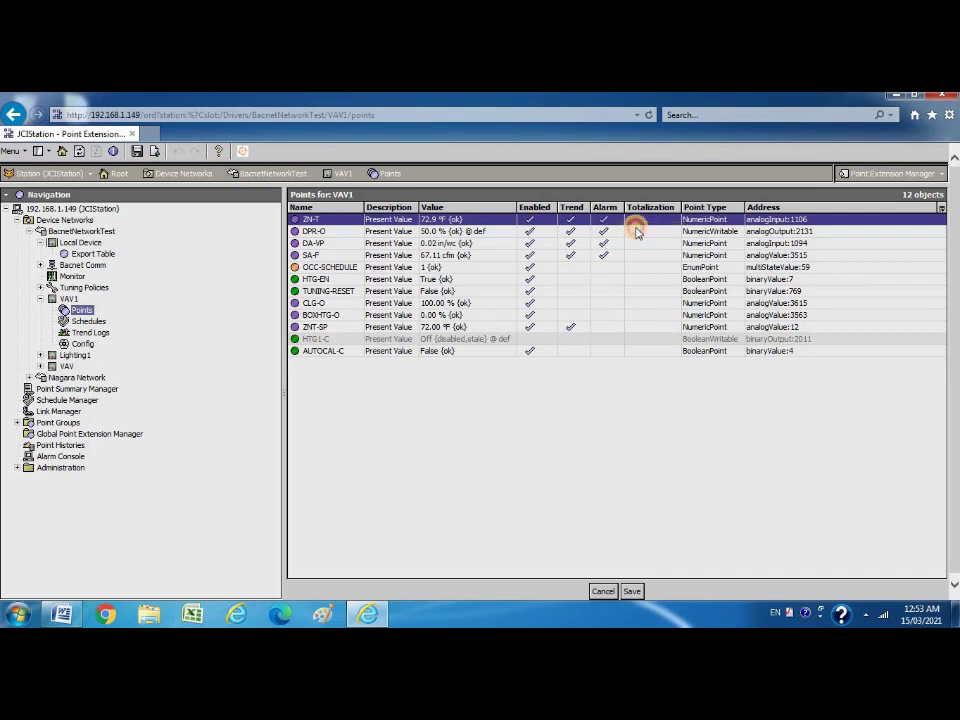
click(606, 231)
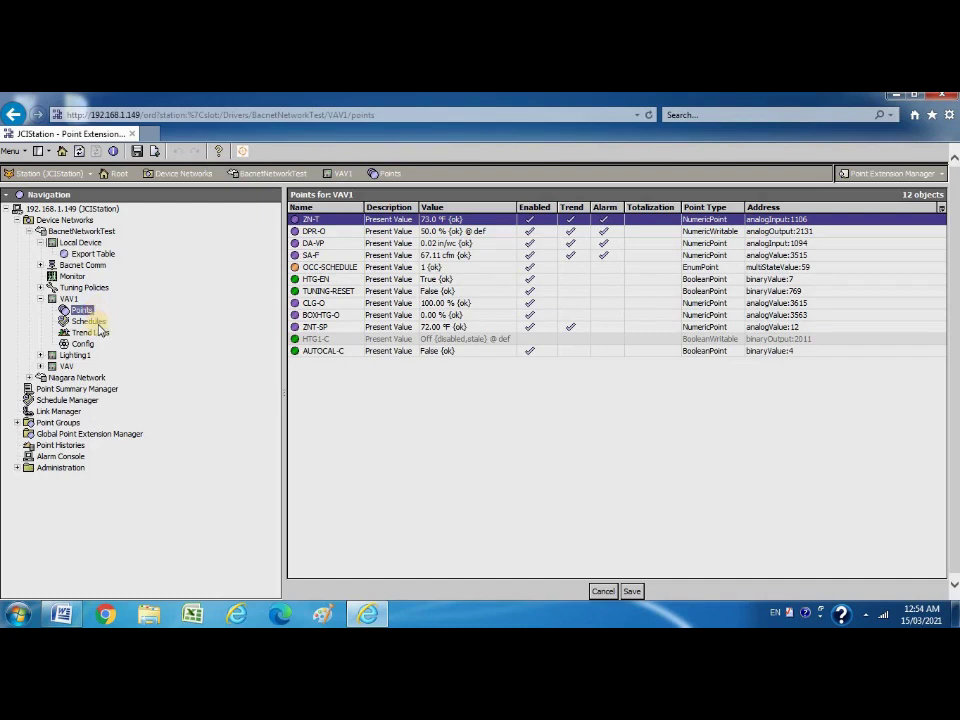
click(42, 355)
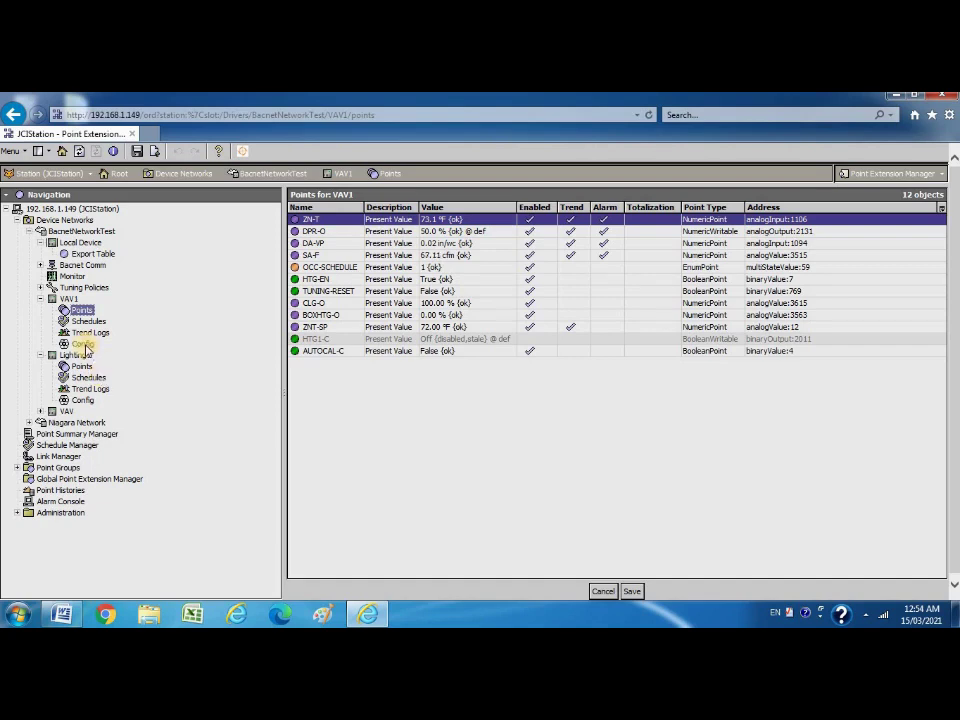
Load VAV1's Config view and dismiss the Java Console window that appears.
click(83, 344)
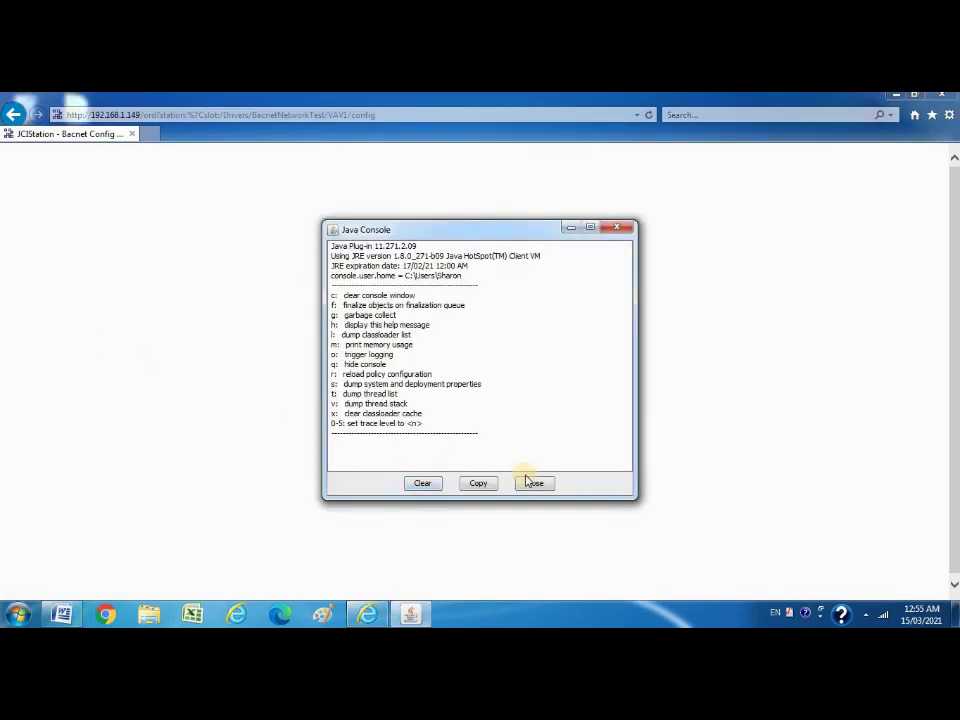
click(540, 485)
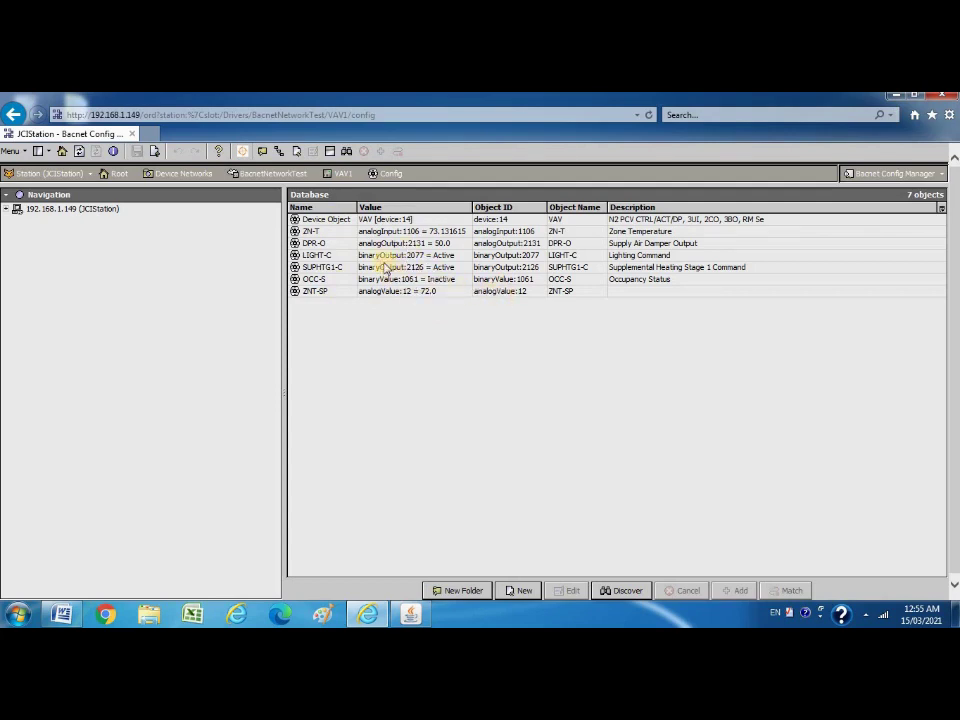
Open the ZN-T object's Edit dialog, showing analogInput 1106 and Normal poll frequency.
double_click(323, 232)
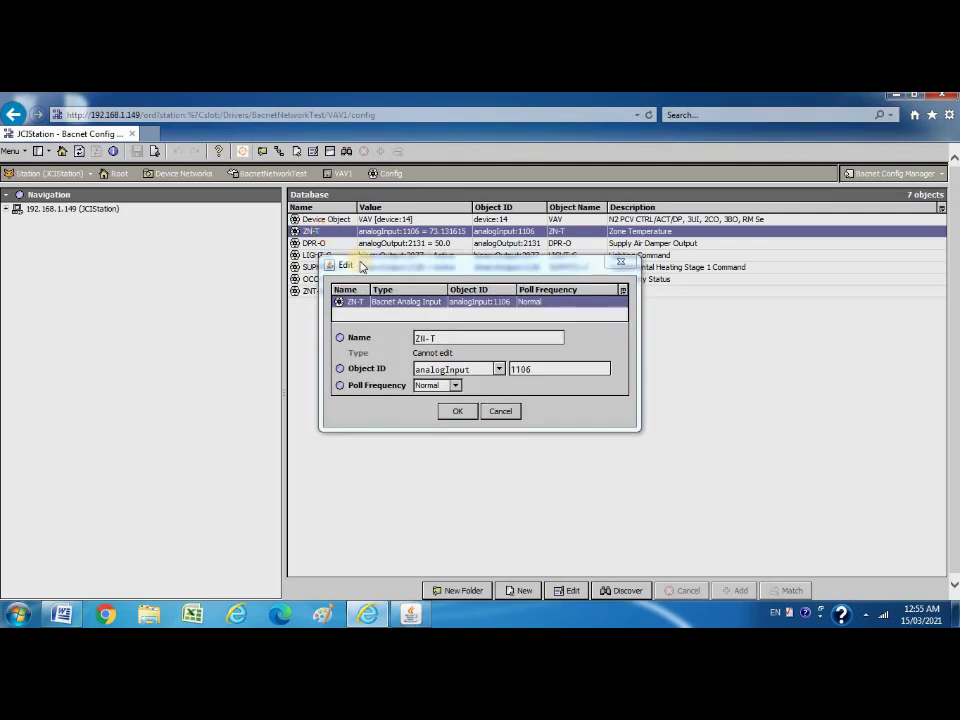
Check ZN-T's name and analogInput object type, then confirm its settings with OK.
click(431, 338)
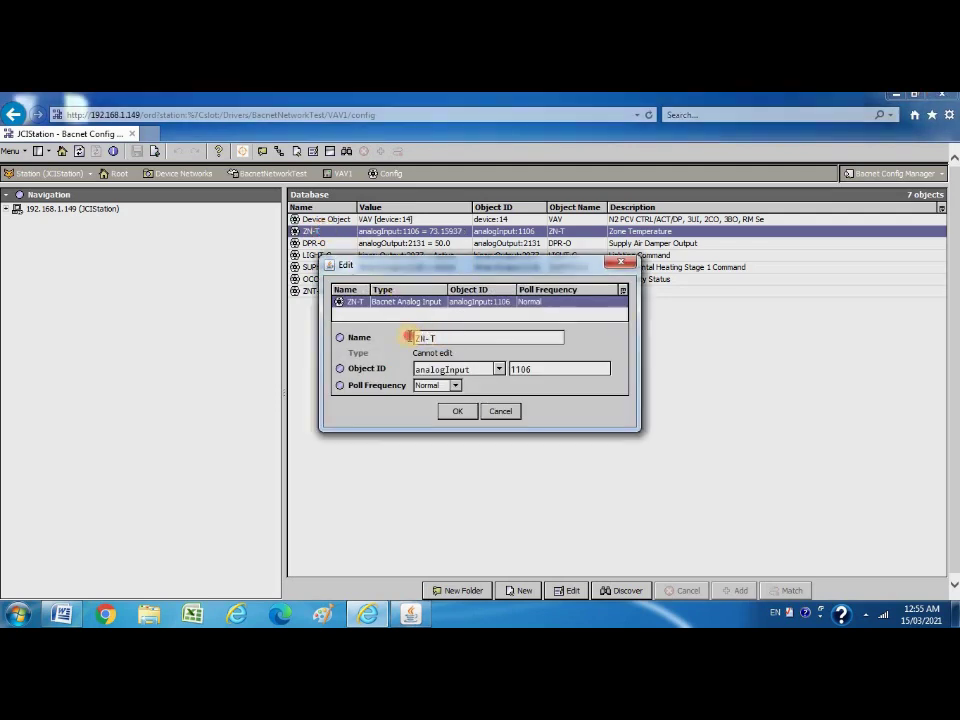
drag(420, 338, 407, 338)
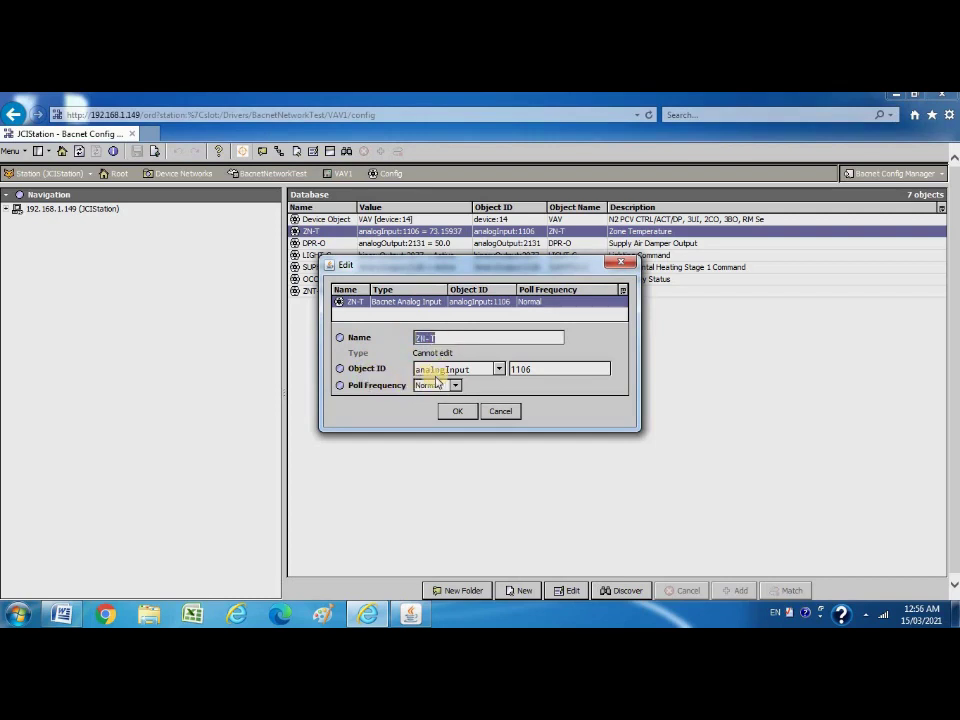
click(468, 370)
double_click(438, 370)
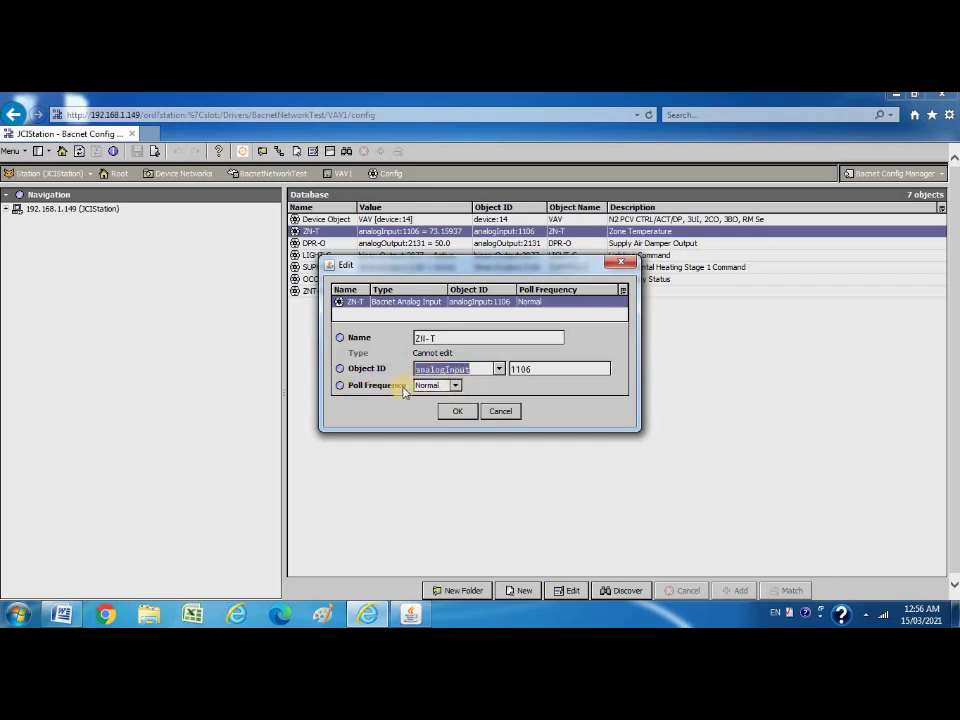
click(455, 416)
Review and confirm the DPR-O, SUPHTG1-C and LIGHT-C point settings in turn.
double_click(316, 243)
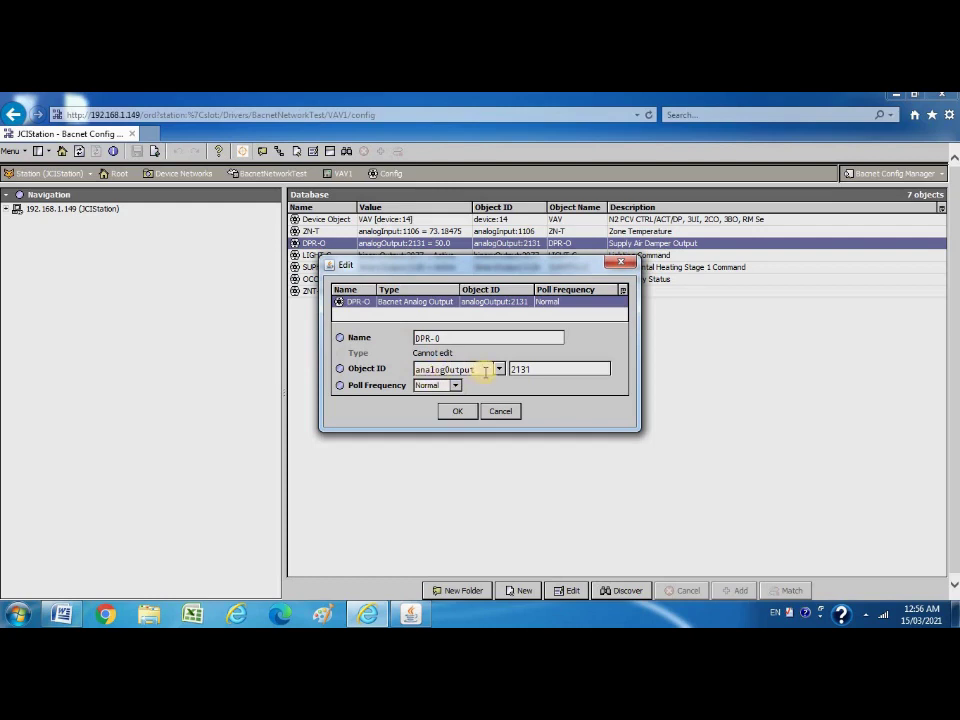
click(459, 412)
double_click(334, 268)
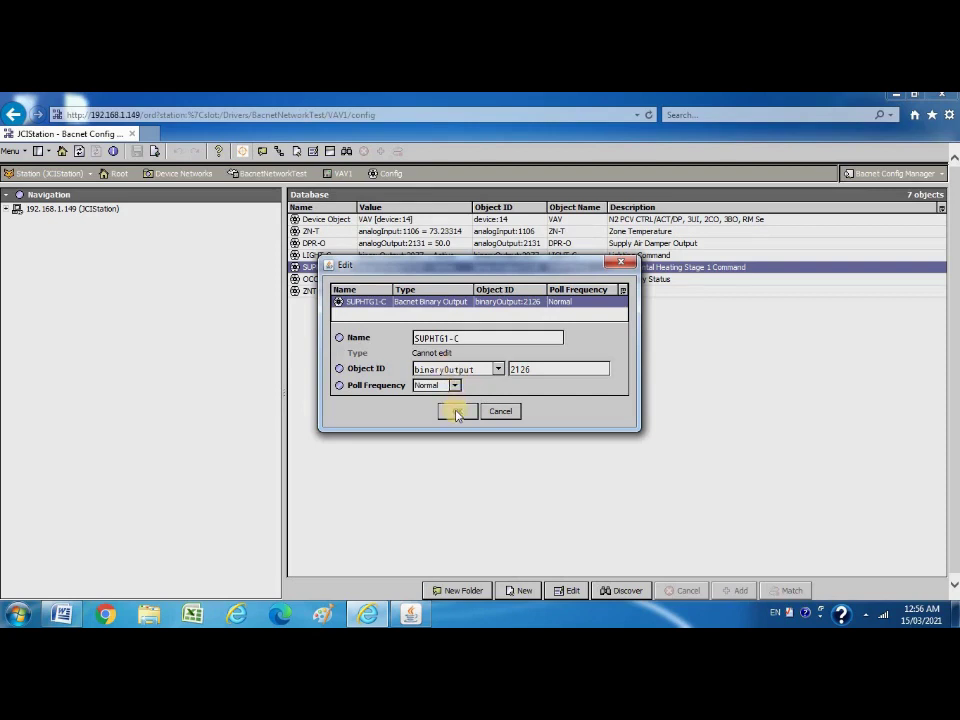
click(457, 414)
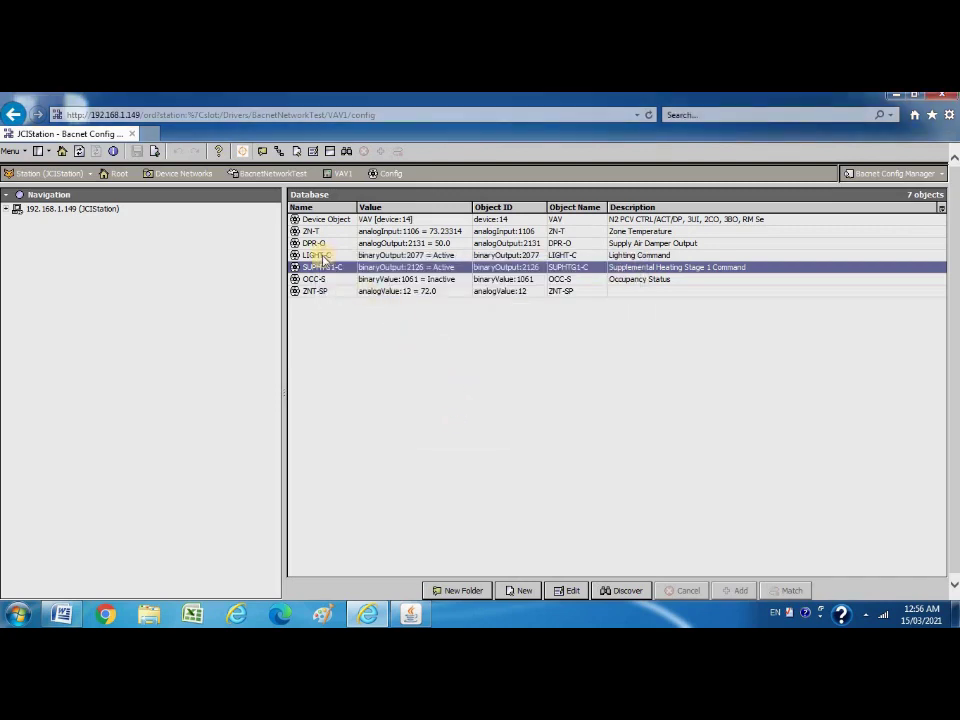
double_click(316, 255)
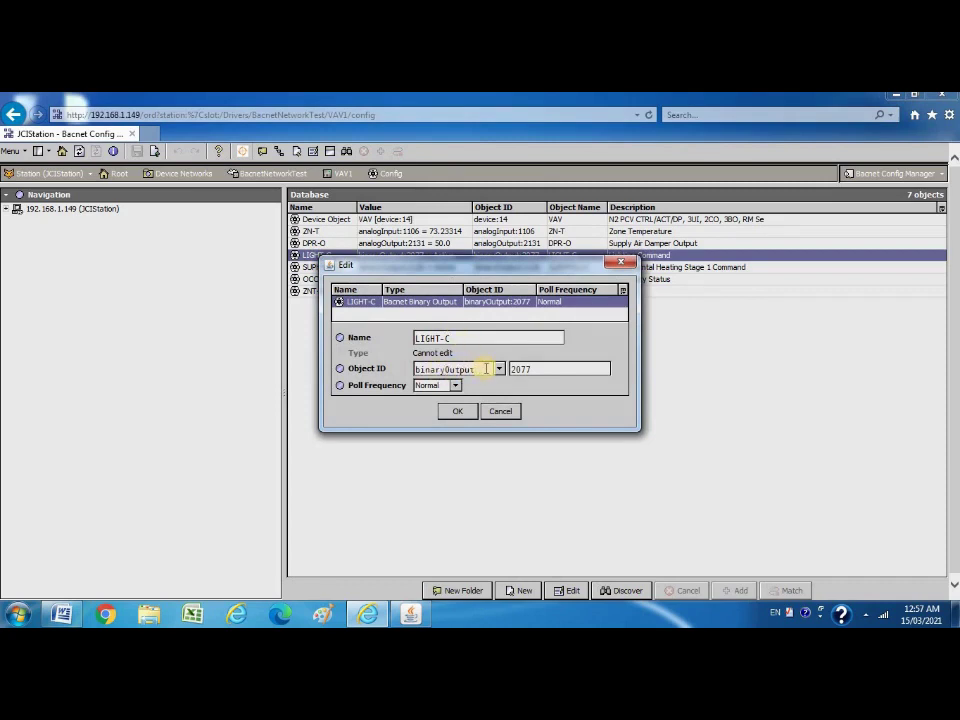
click(456, 413)
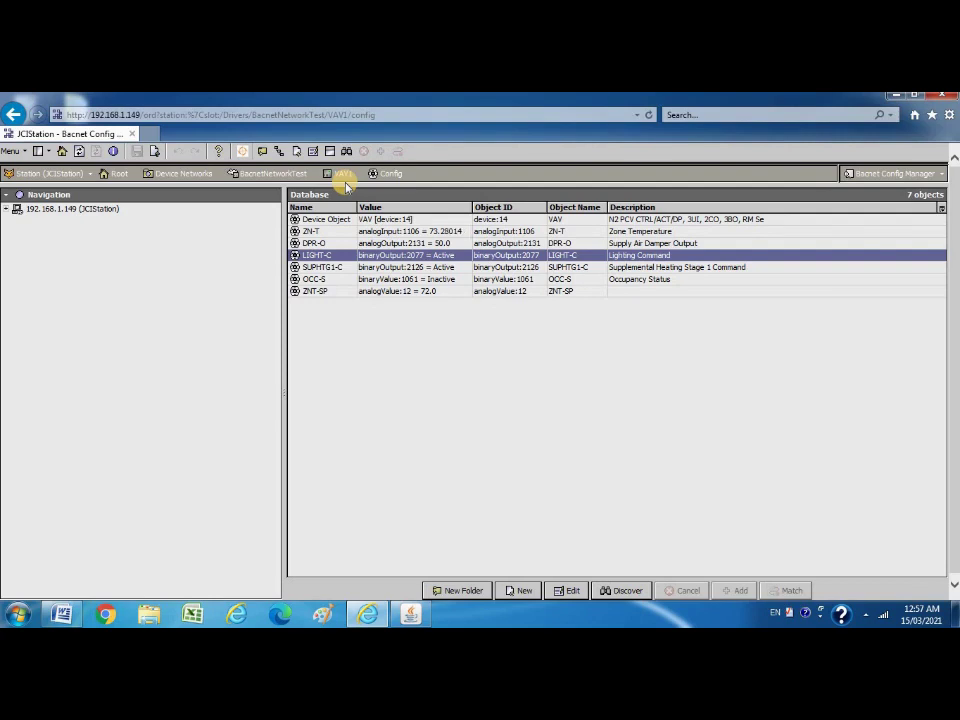
Expand the station, Device Networks and BacnetNetworkTest in the Navigation tree.
click(7, 210)
click(17, 221)
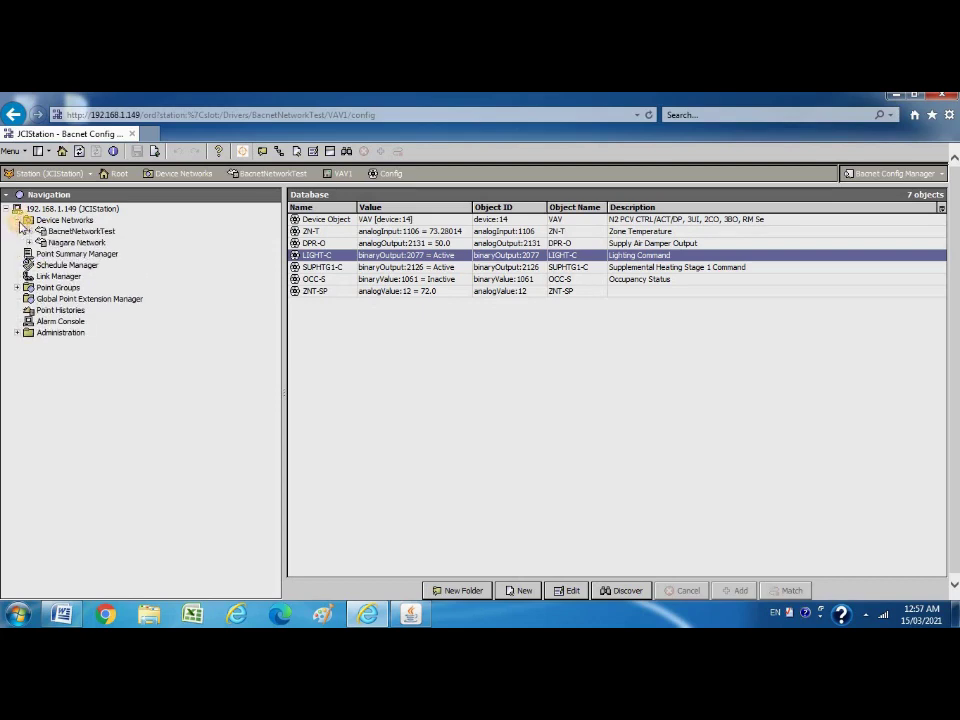
click(29, 231)
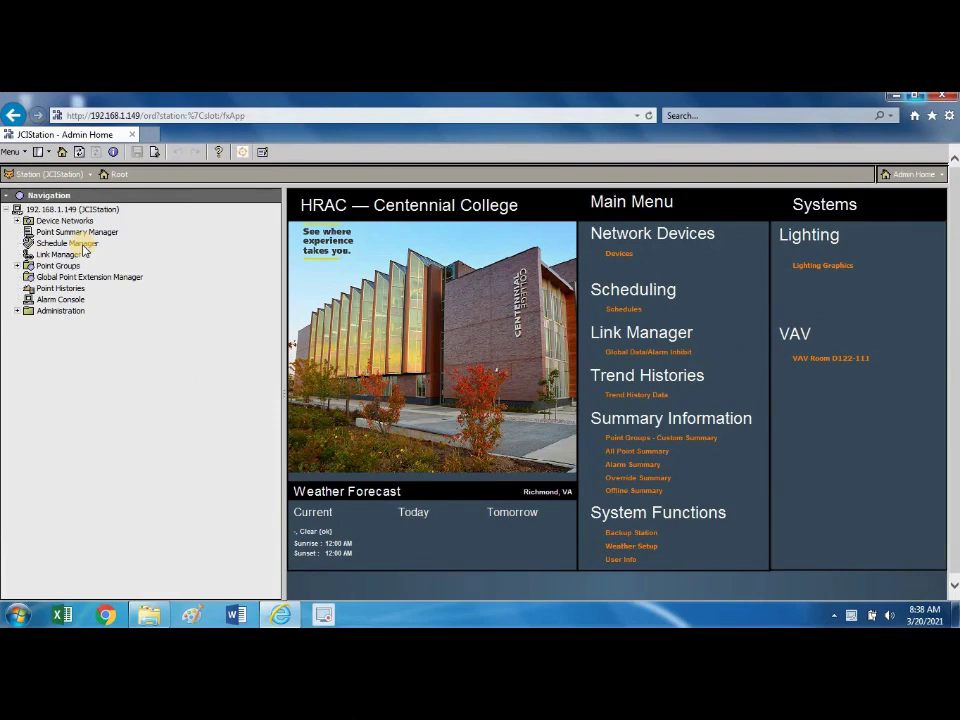
Open the Schedule Manager and expand Device Networks > BacnetNetworkTest in the tree.
double_click(83, 245)
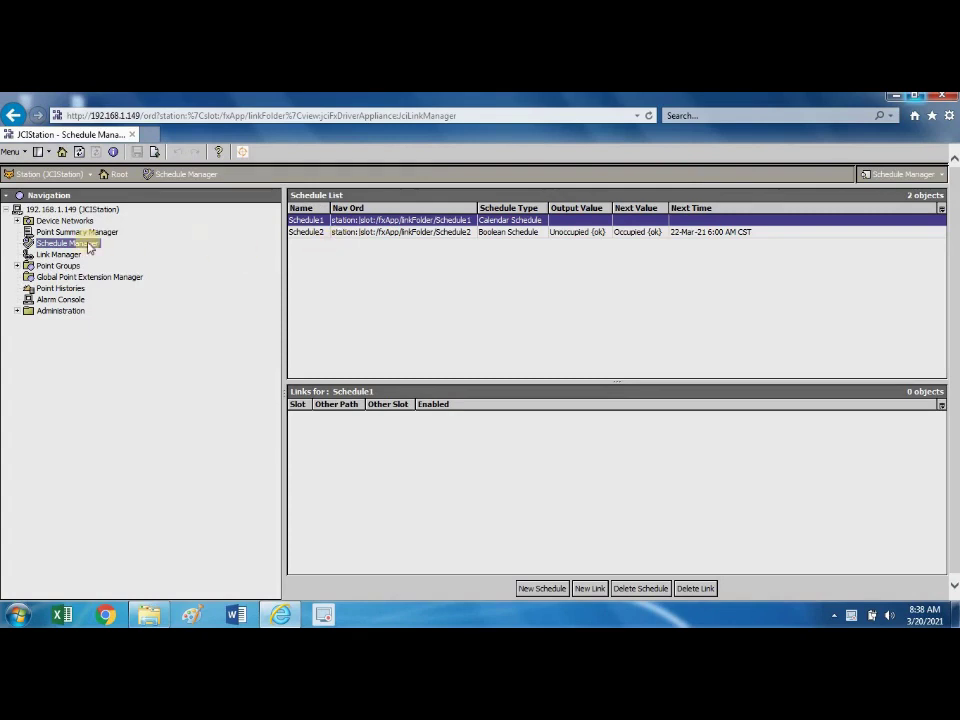
click(17, 221)
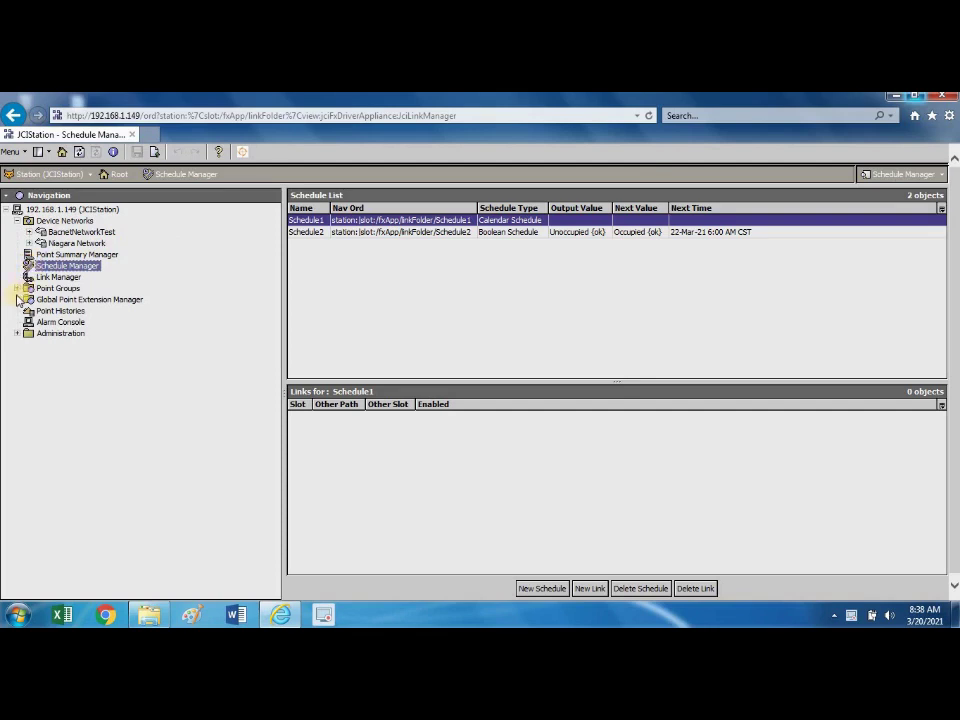
click(29, 231)
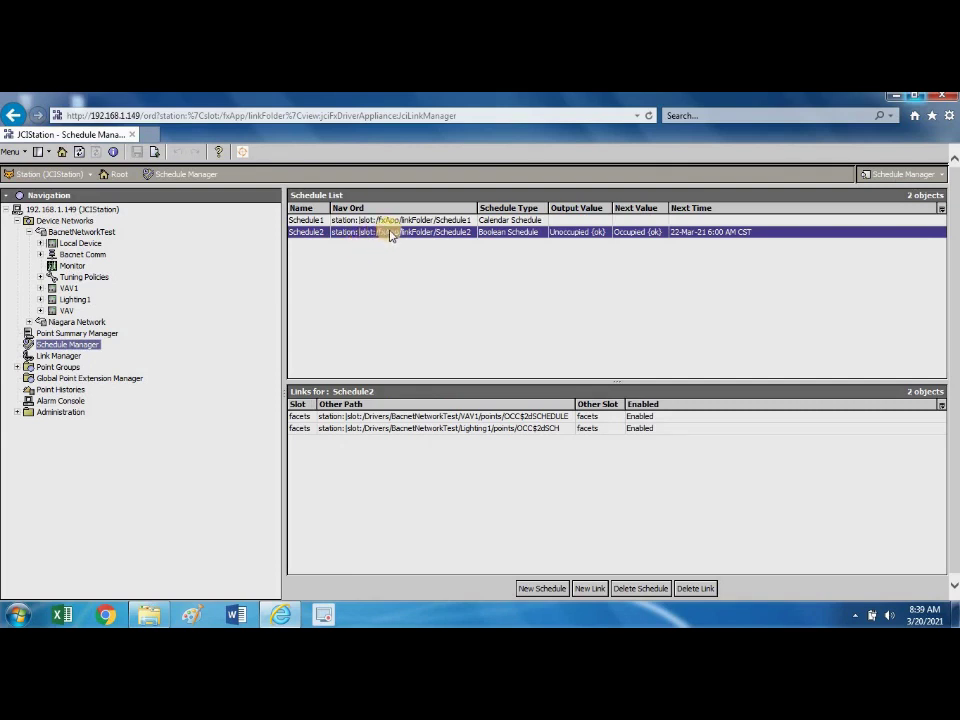
Open Schedule2 in the Weekly Schedule tab, showing Monday–Friday occupied periods.
double_click(390, 232)
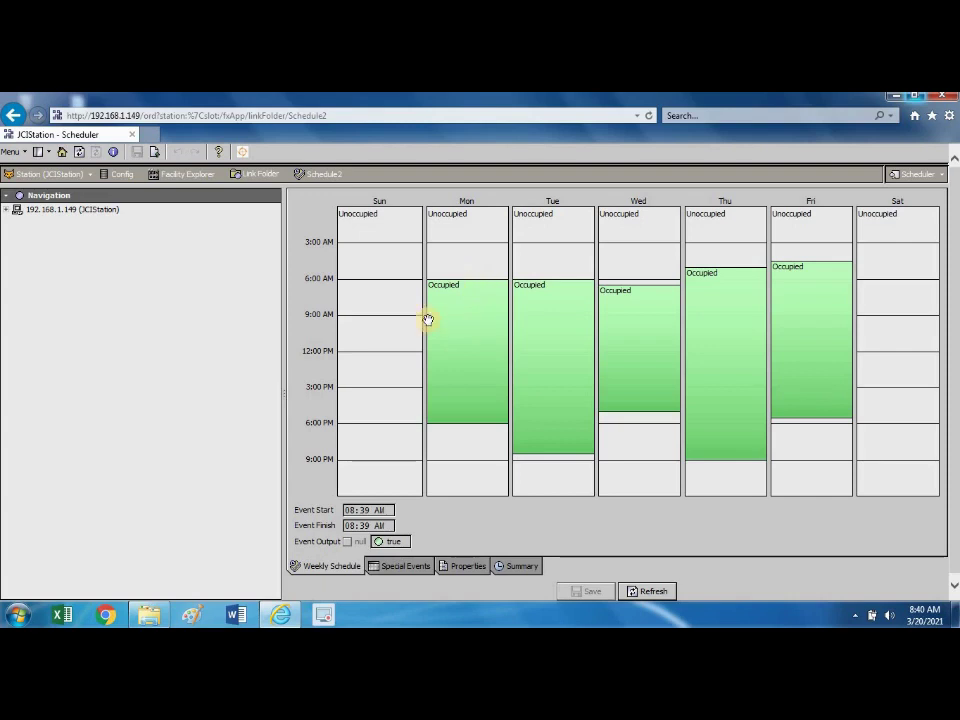
click(467, 338)
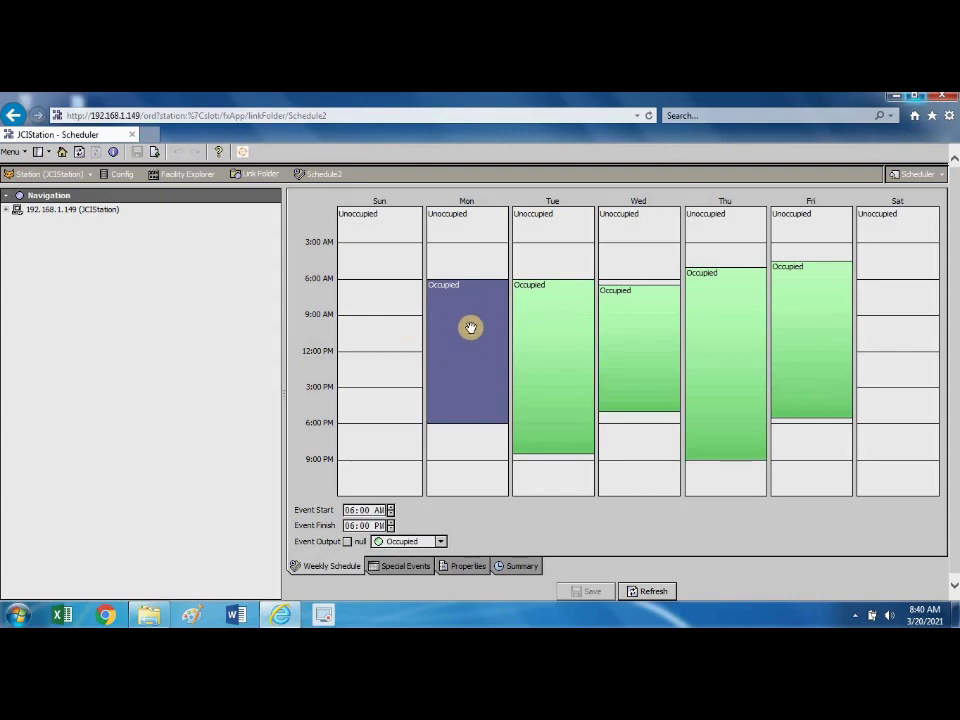
mouse_move(478, 281)
mouse_down()
mouse_move(484, 257)
mouse_move(471, 332)
mouse_move(476, 258)
mouse_up()
drag(474, 311, 484, 277)
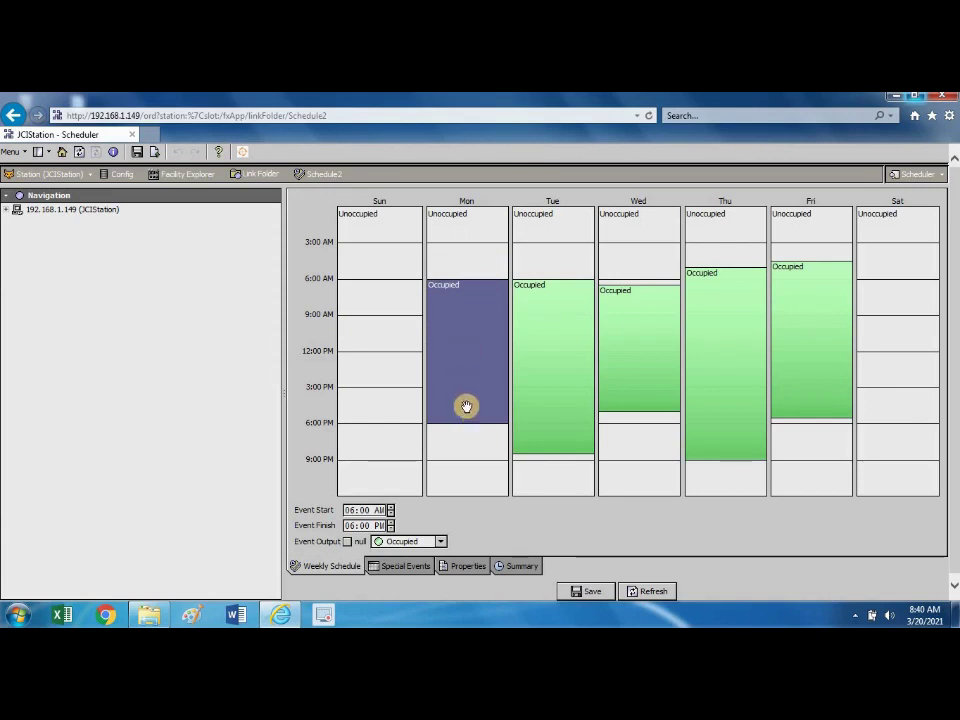
drag(474, 422, 474, 462)
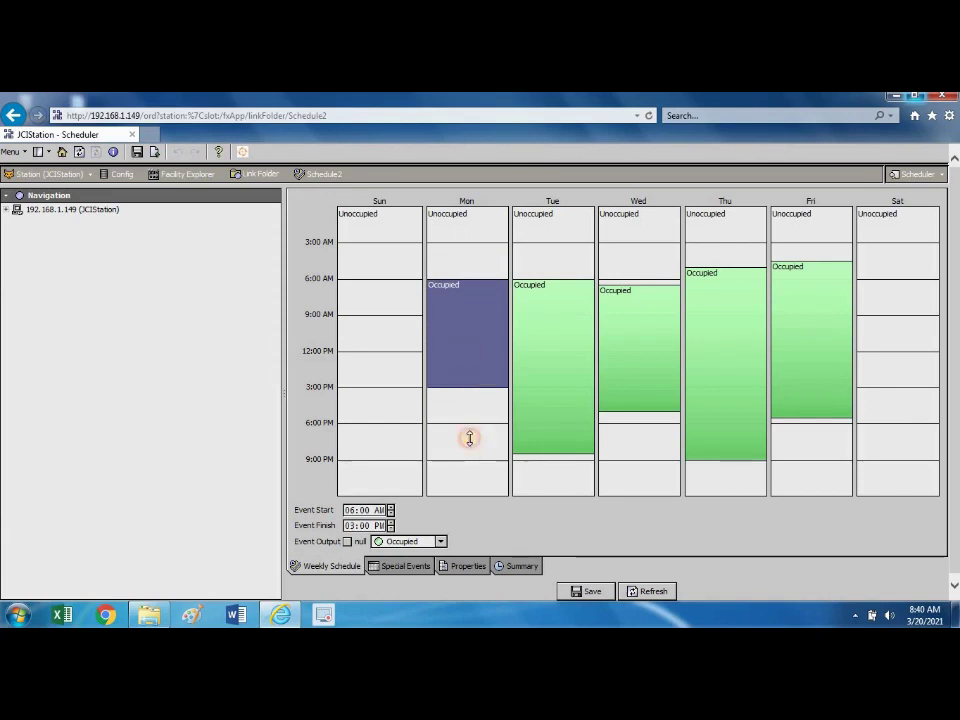
drag(475, 383, 479, 445)
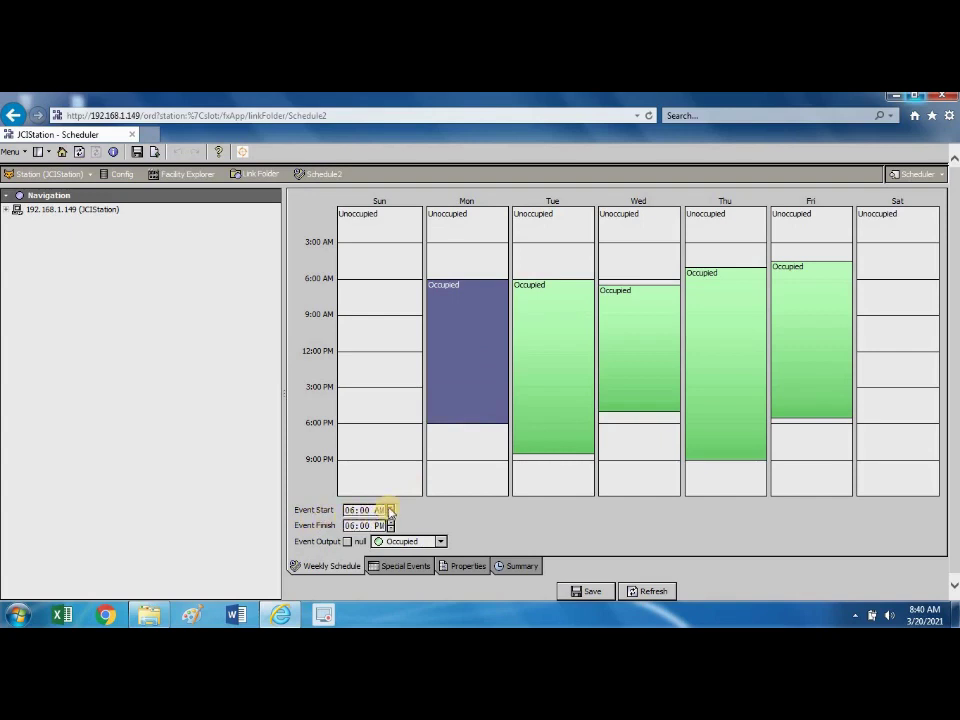
Change Monday's occupied period to 8:00 AM–5:00 PM, then show the Special Events page.
click(390, 508)
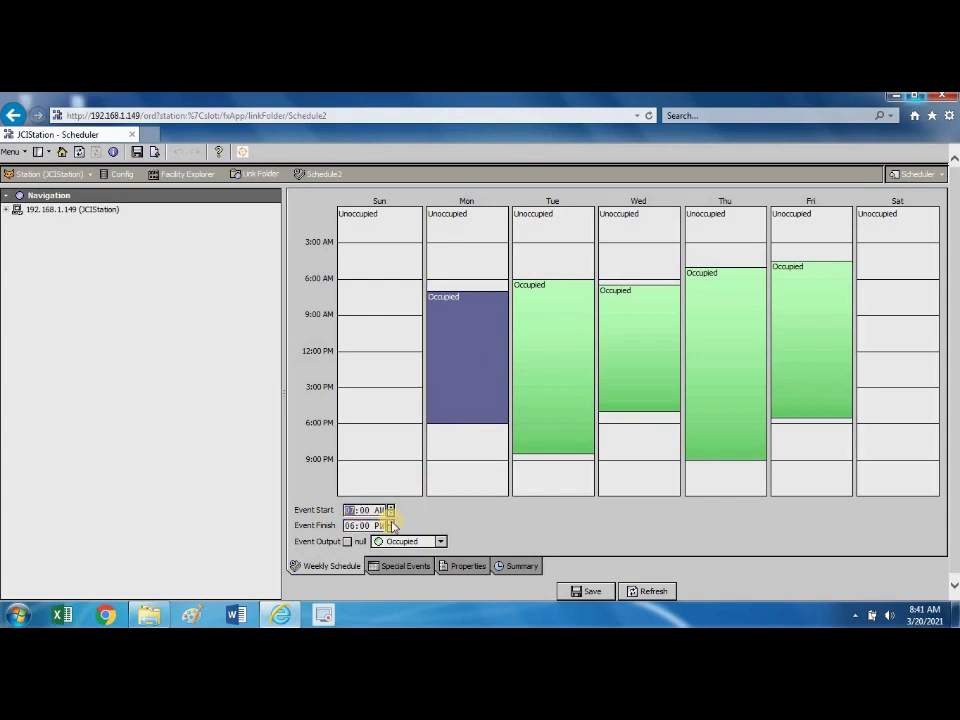
click(390, 513)
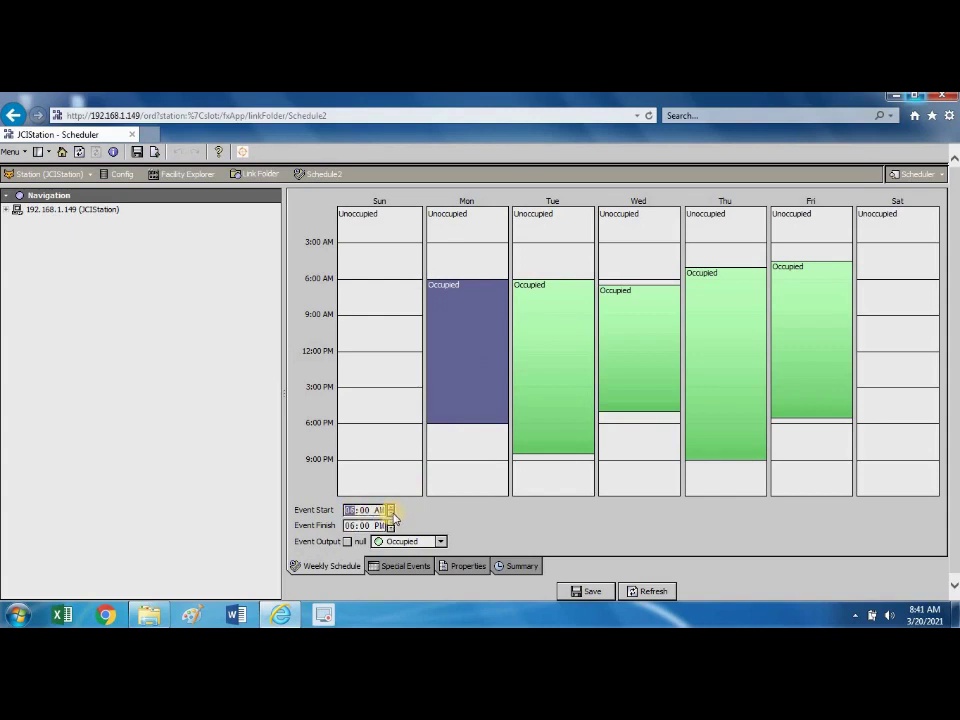
click(391, 508)
click(391, 508)
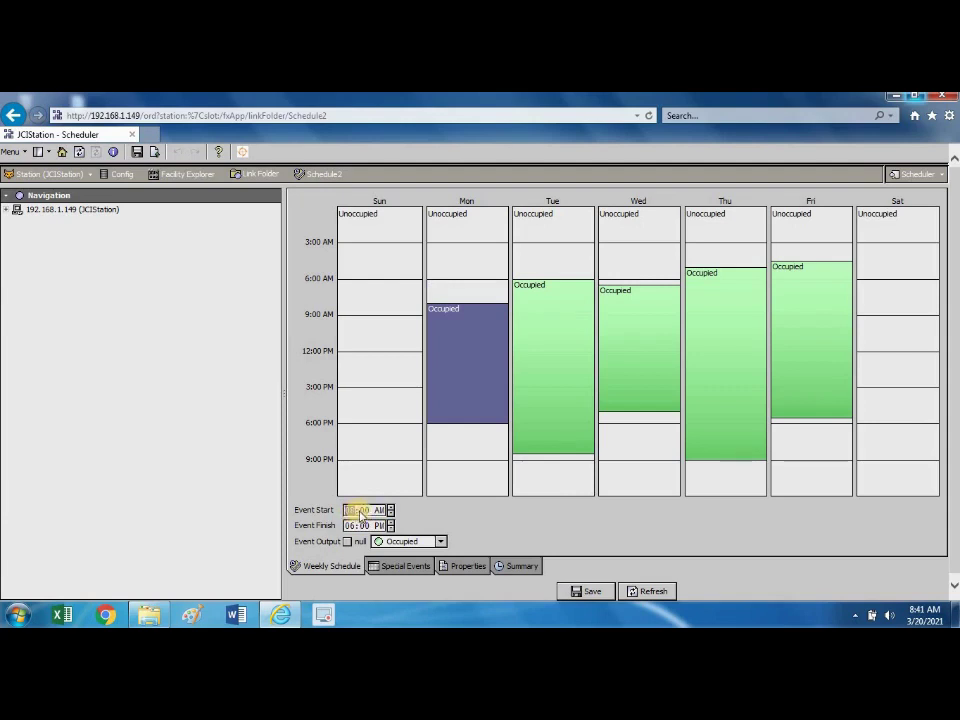
click(351, 526)
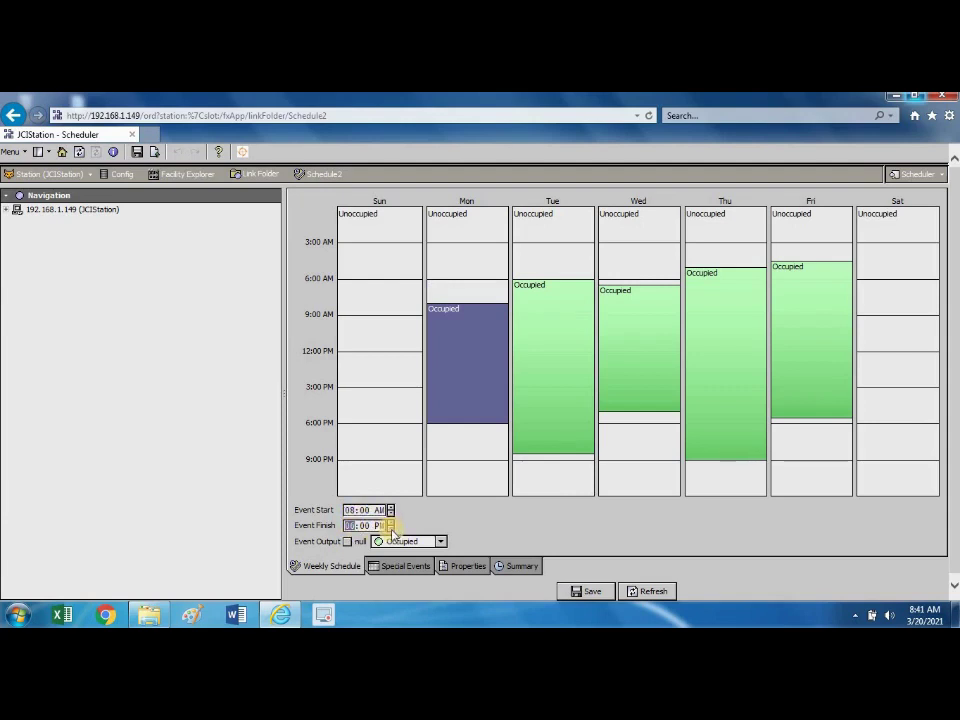
click(391, 529)
click(391, 529)
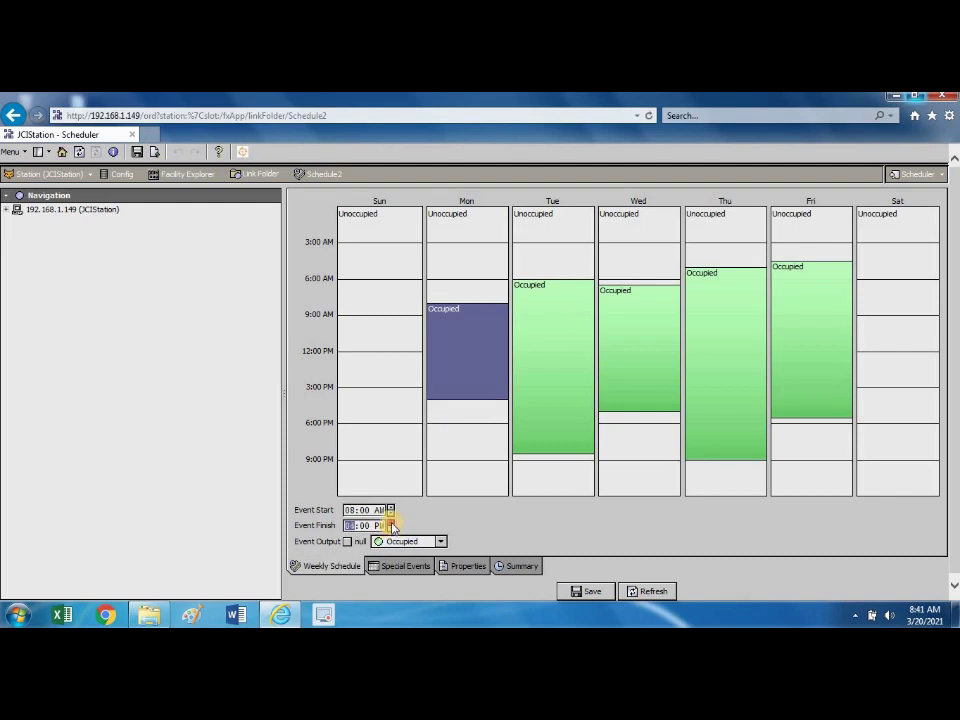
click(391, 522)
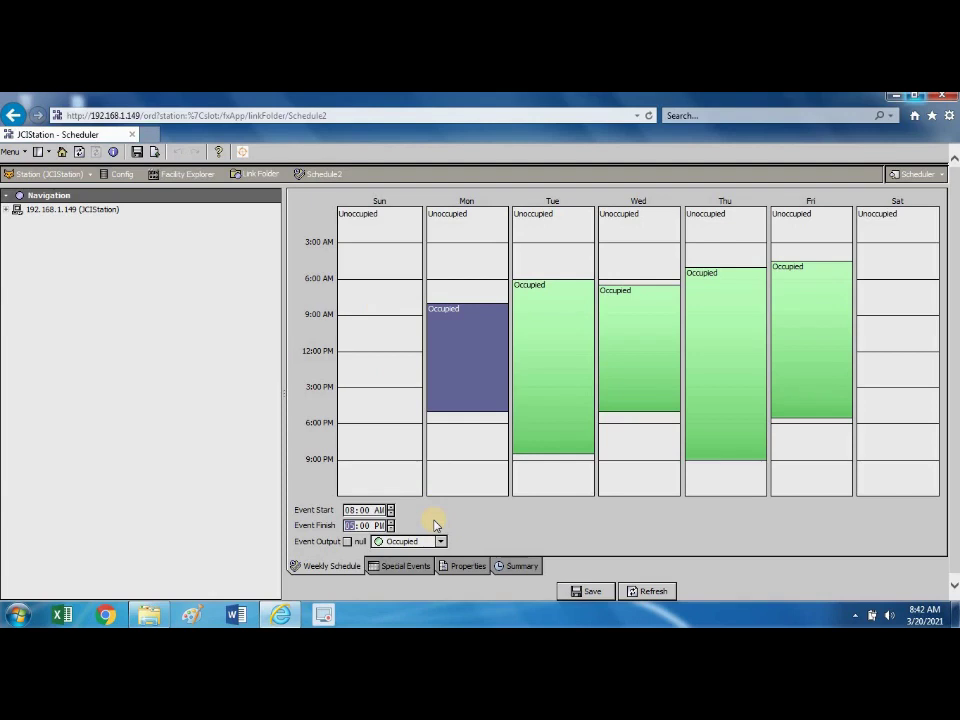
click(402, 567)
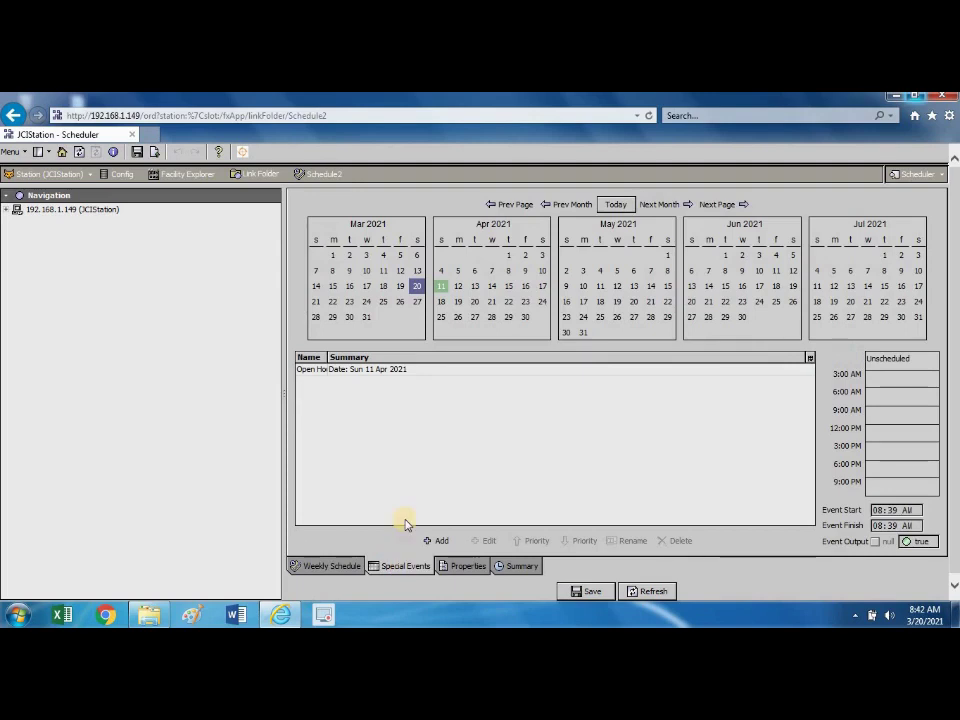
Add a new special event named 'Open house' and keep its type as Date.
click(423, 372)
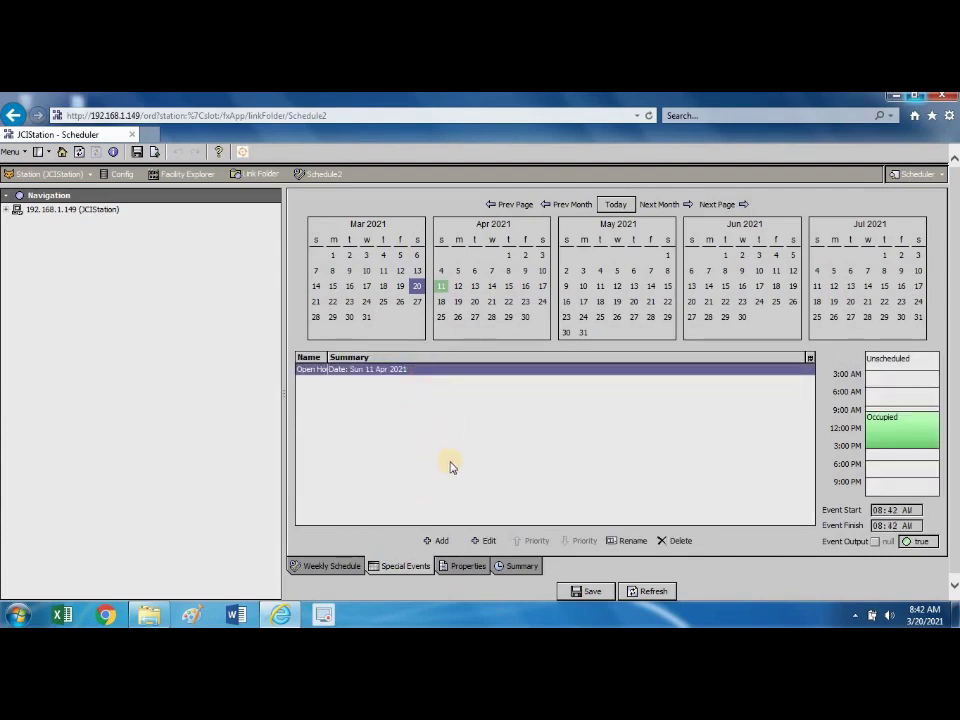
click(452, 430)
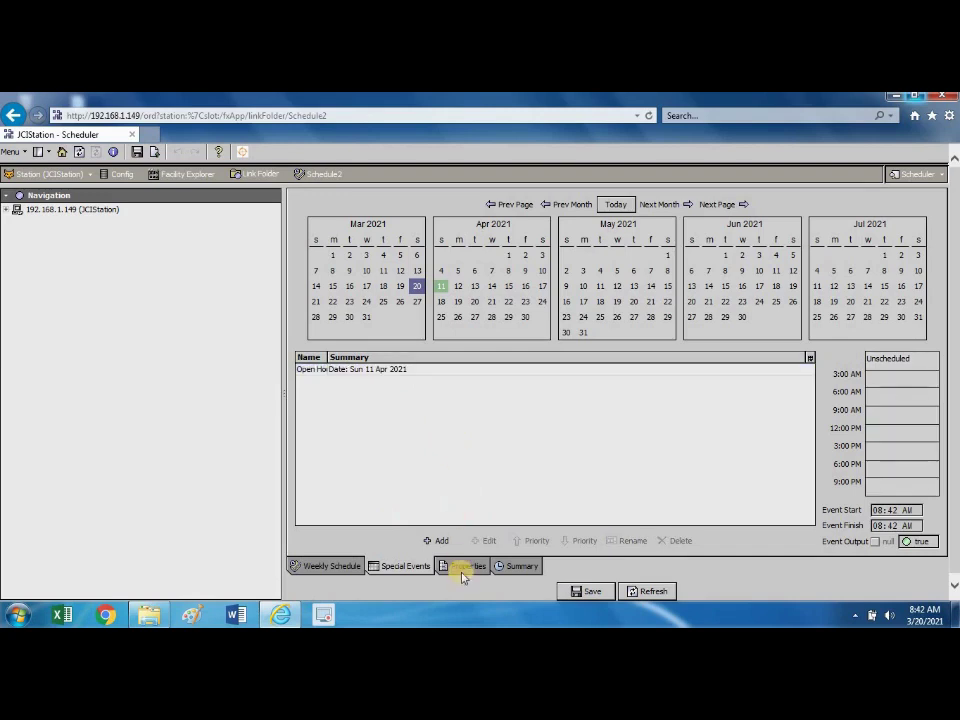
click(443, 541)
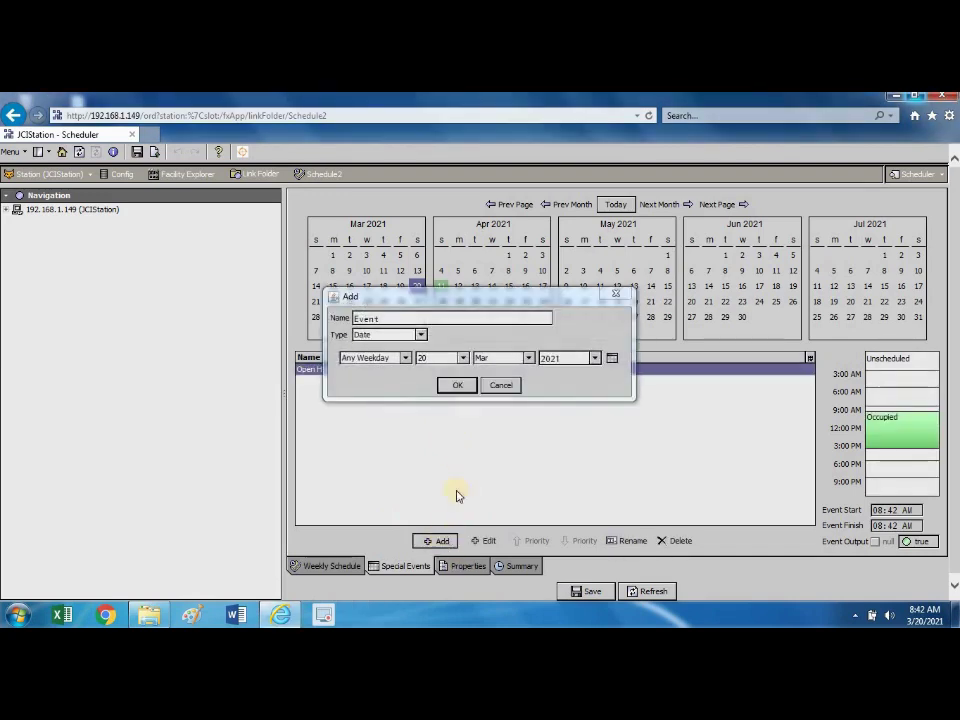
drag(392, 318, 356, 318)
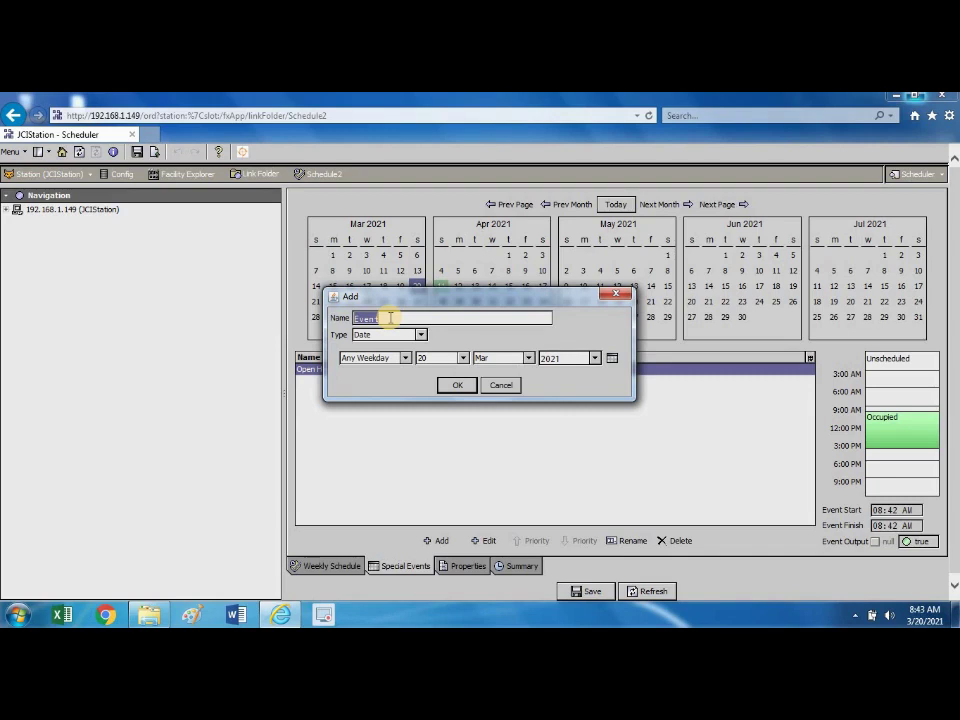
text(Openhouse)
click(377, 318)
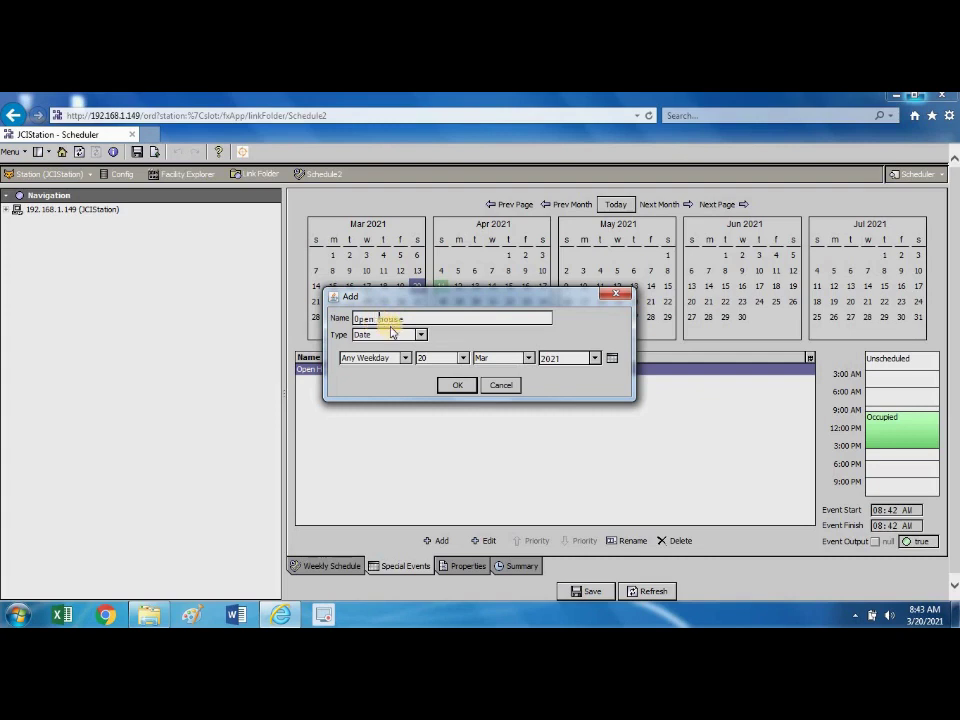
click(421, 336)
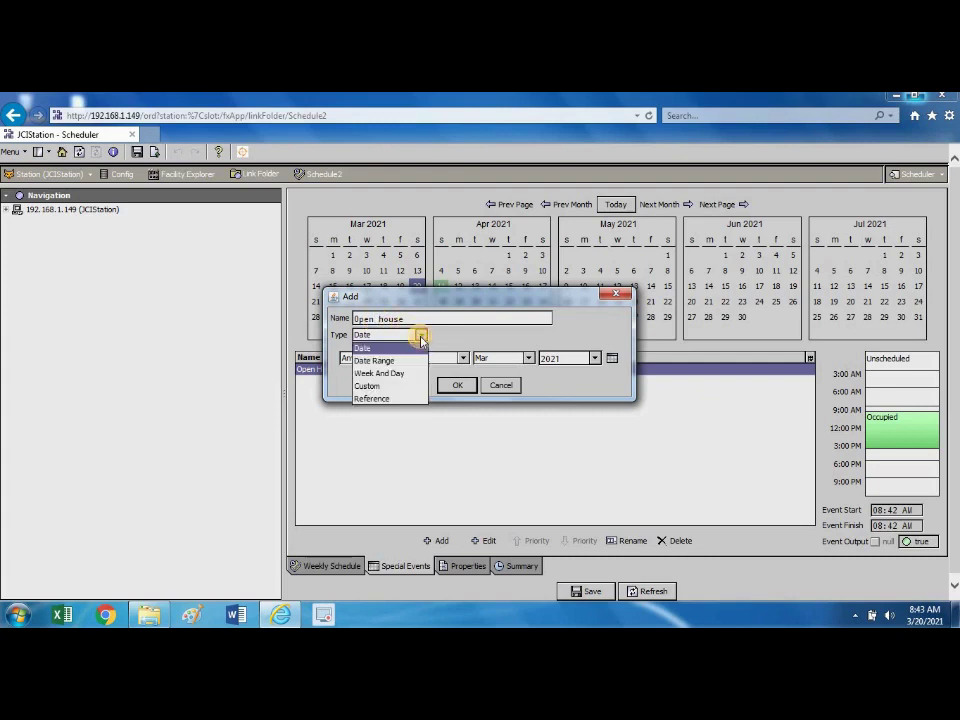
click(369, 347)
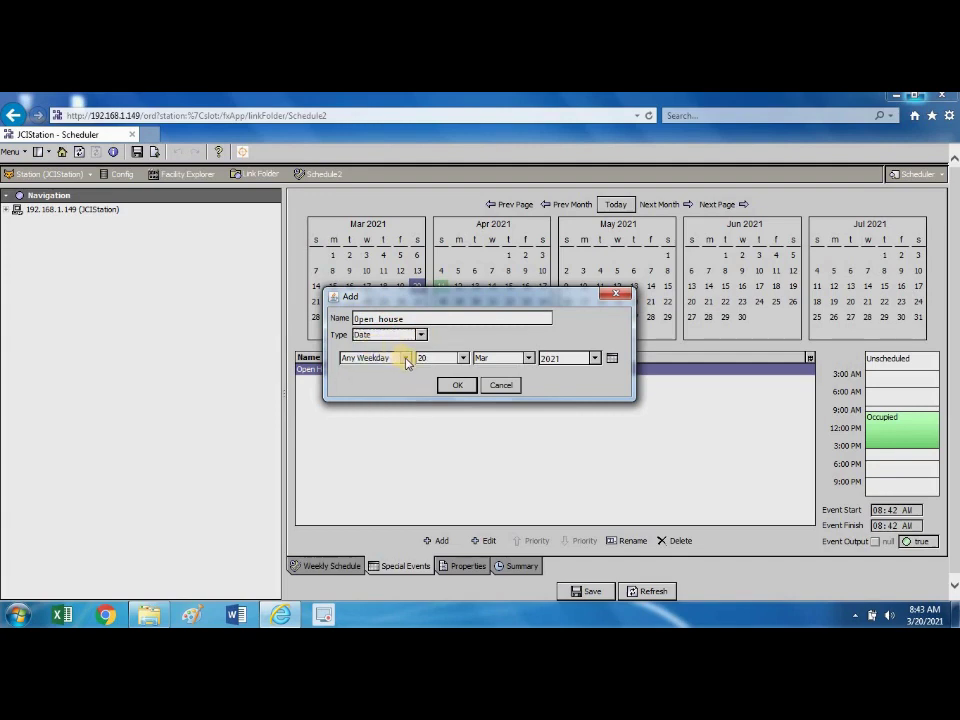
Date the Open house event Sunday 11 April 2021, checking the system calendar, and confirm it.
click(404, 359)
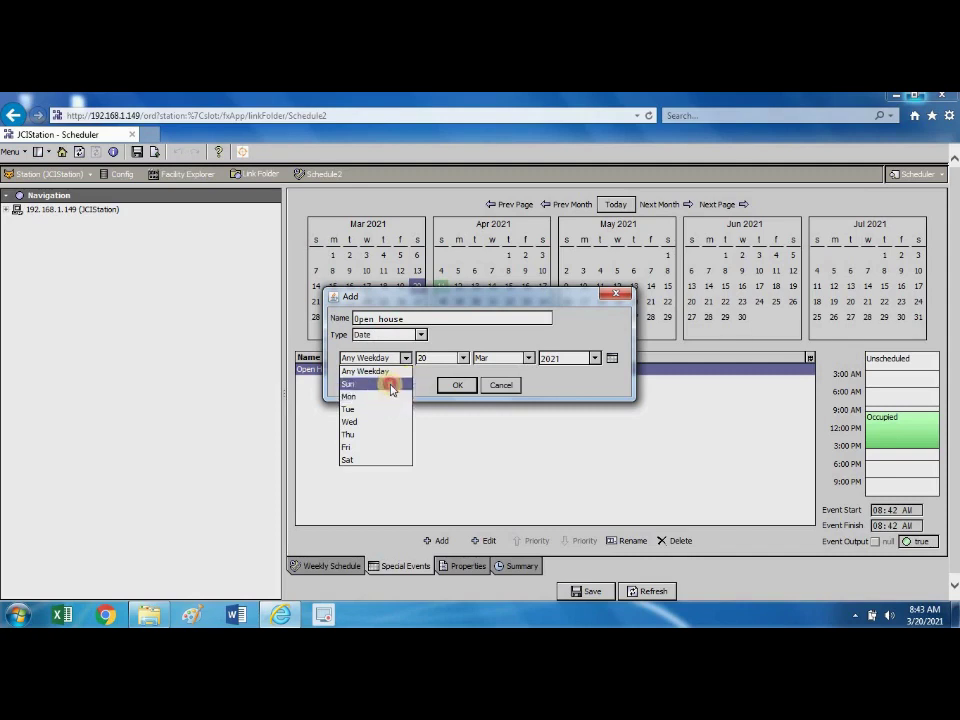
click(391, 387)
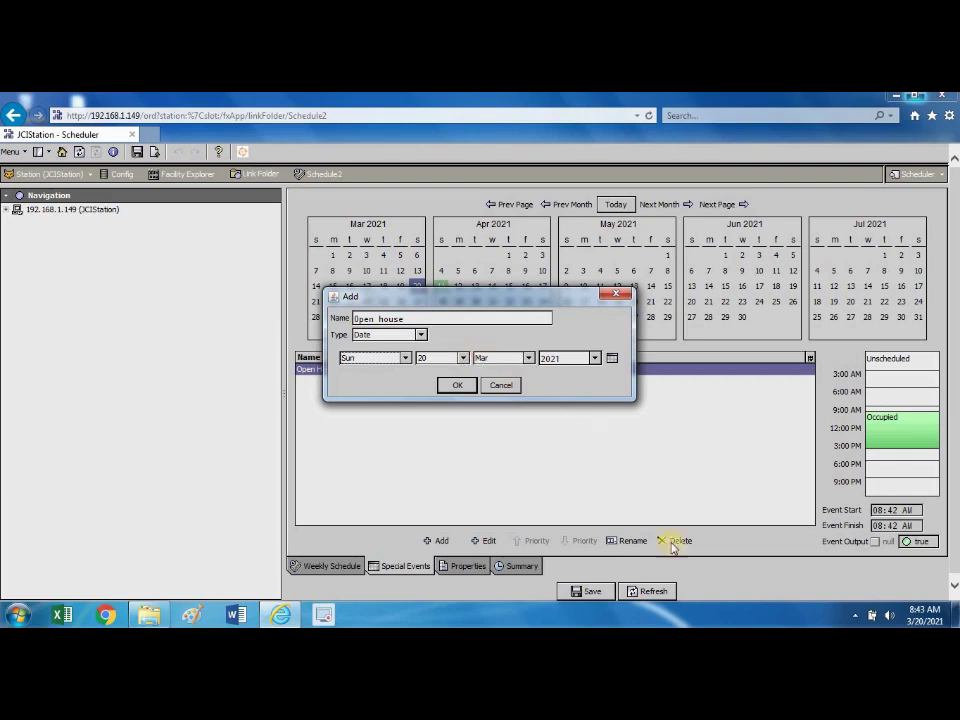
mouse_move(921, 621)
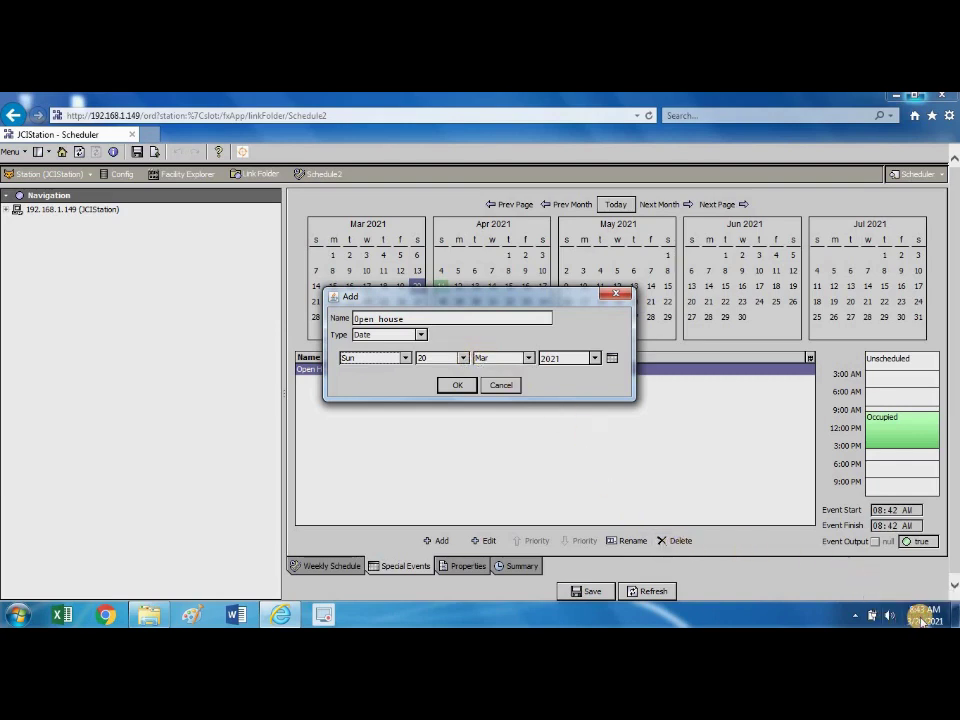
click(921, 621)
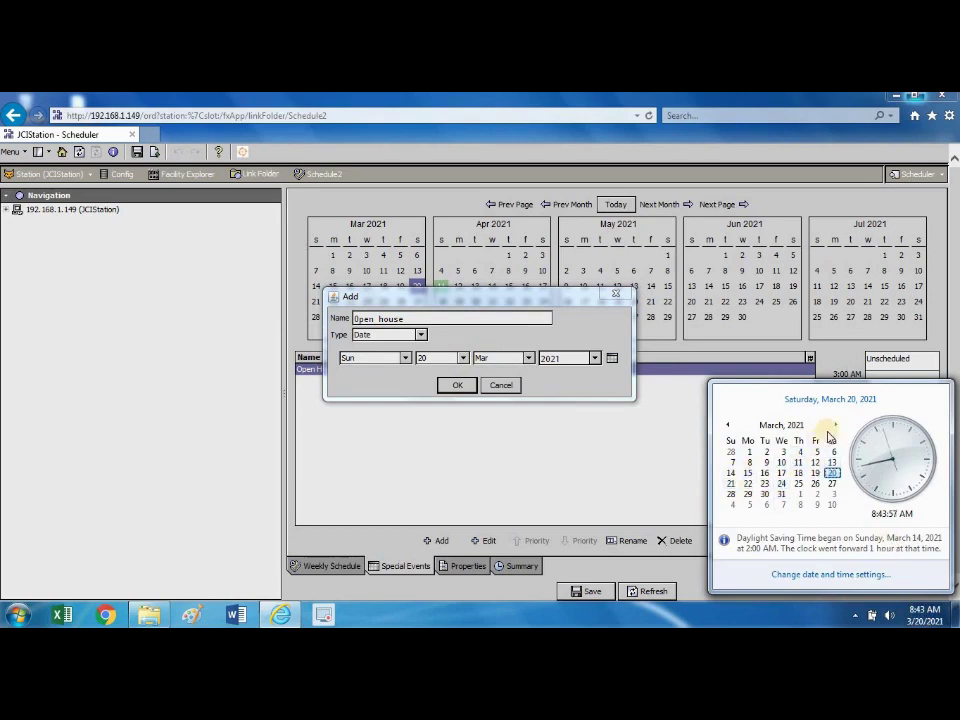
click(835, 425)
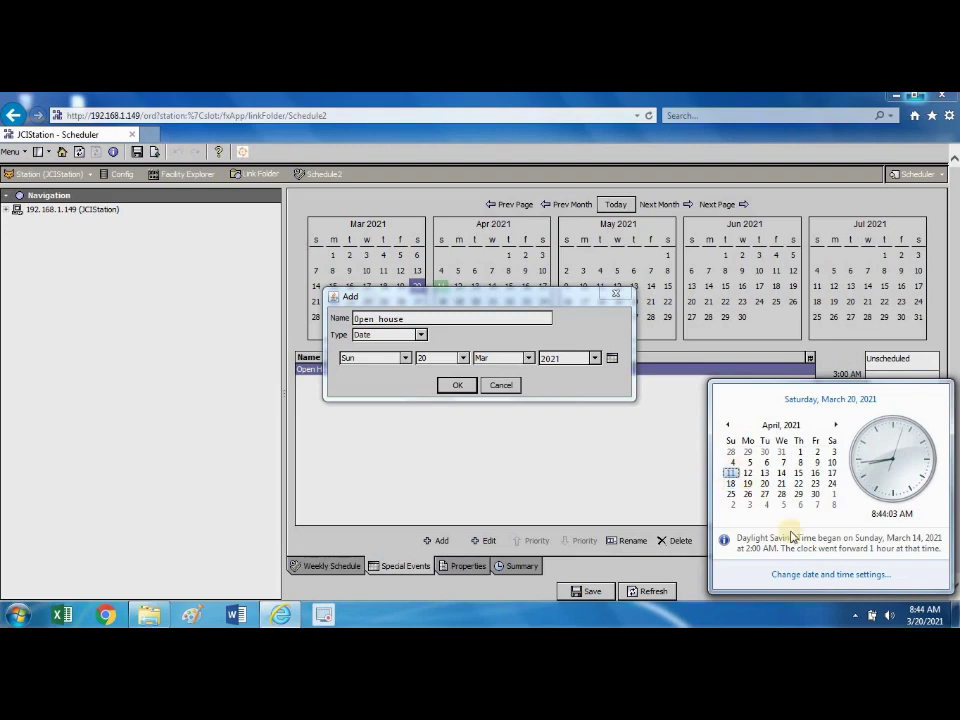
click(658, 463)
click(464, 358)
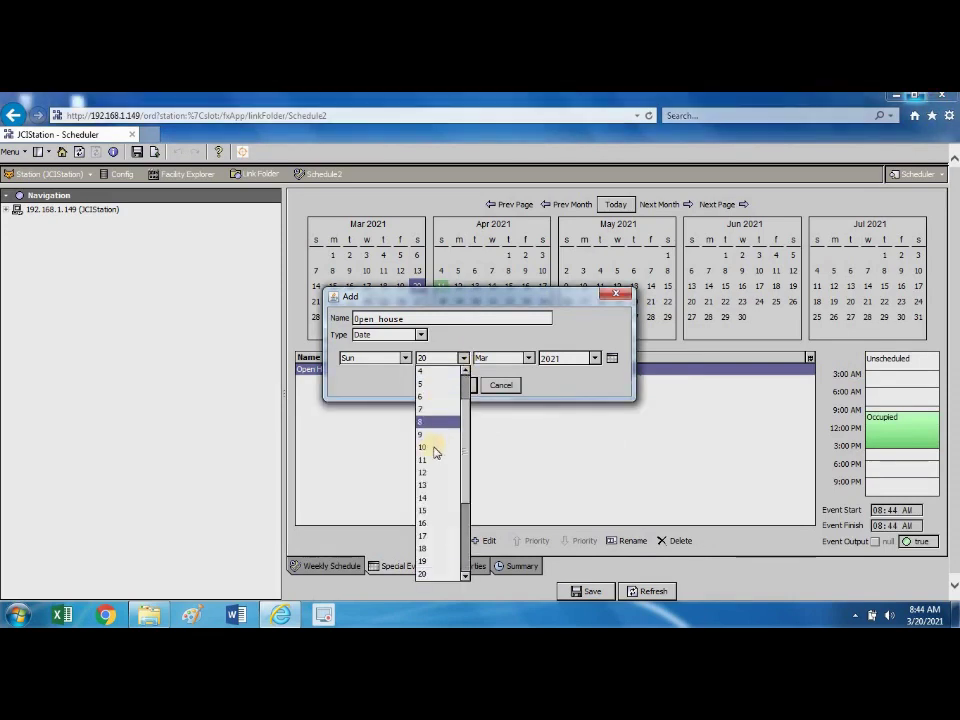
click(528, 358)
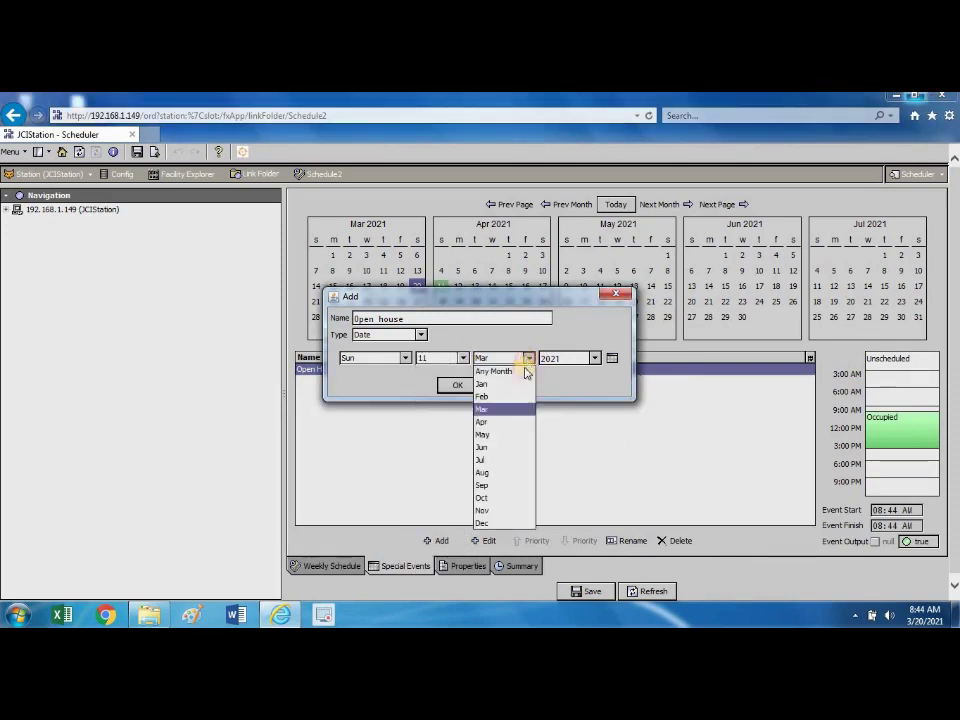
click(494, 422)
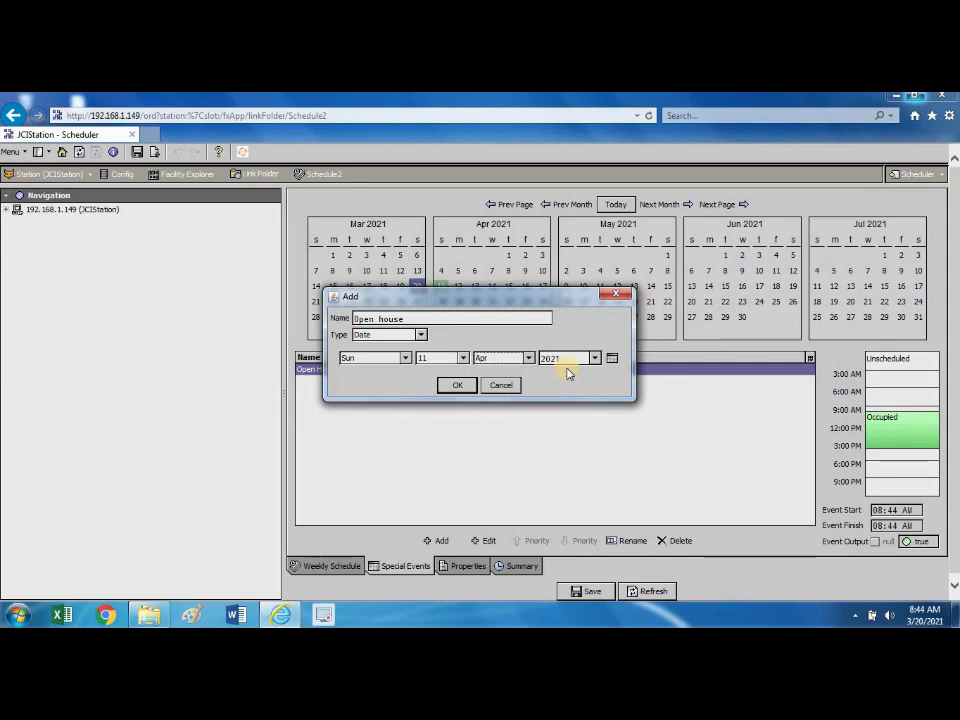
click(457, 386)
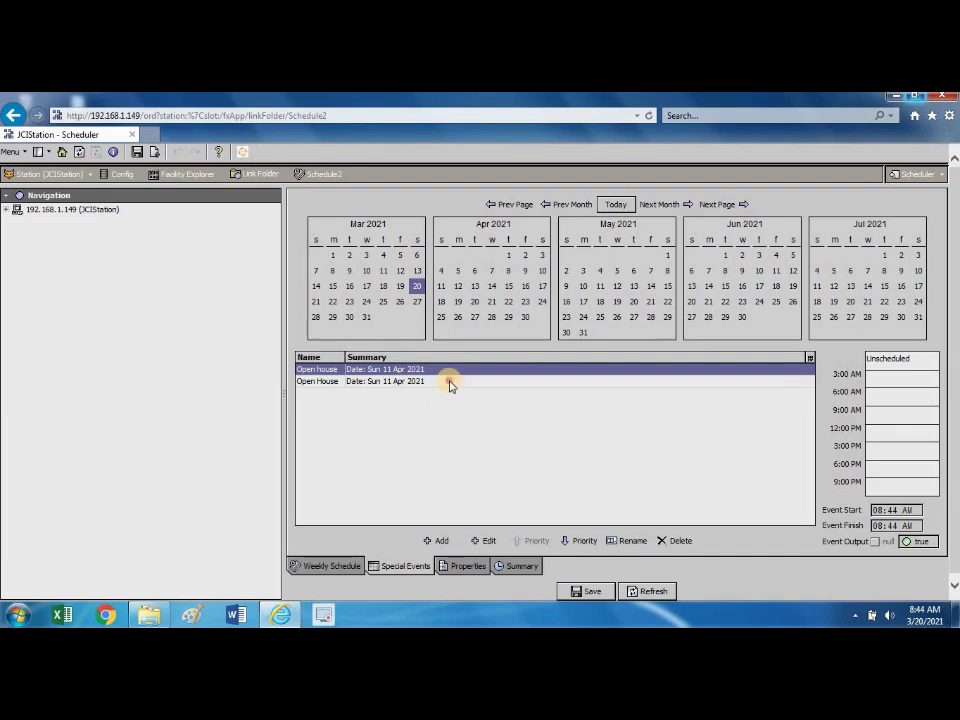
Delete the duplicate Open house event and reselect the remaining one.
click(449, 383)
click(670, 541)
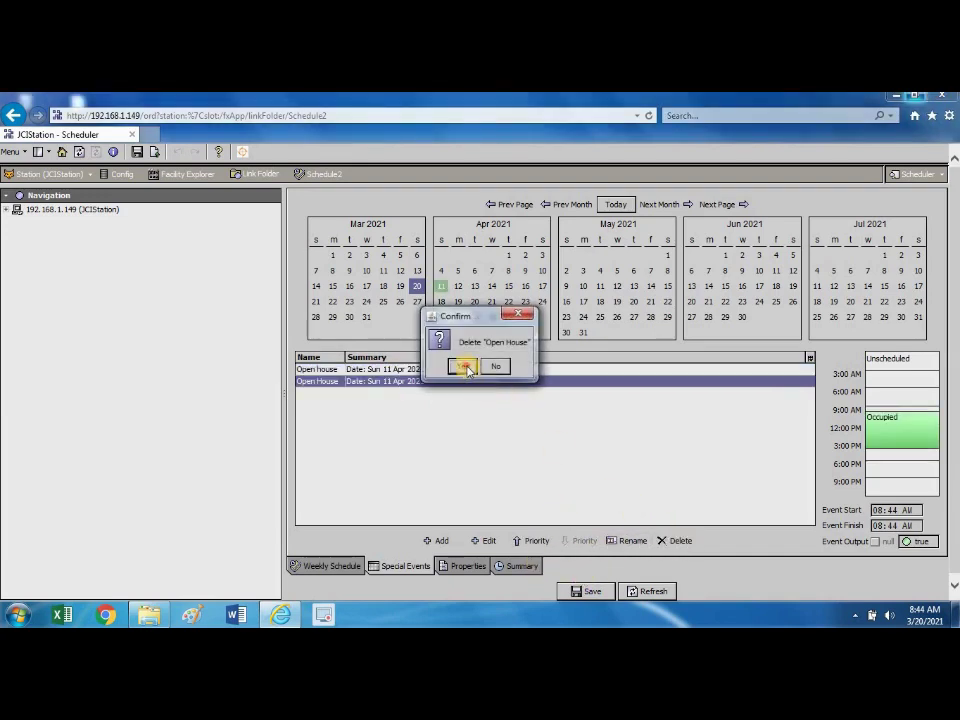
click(464, 367)
click(449, 437)
click(429, 369)
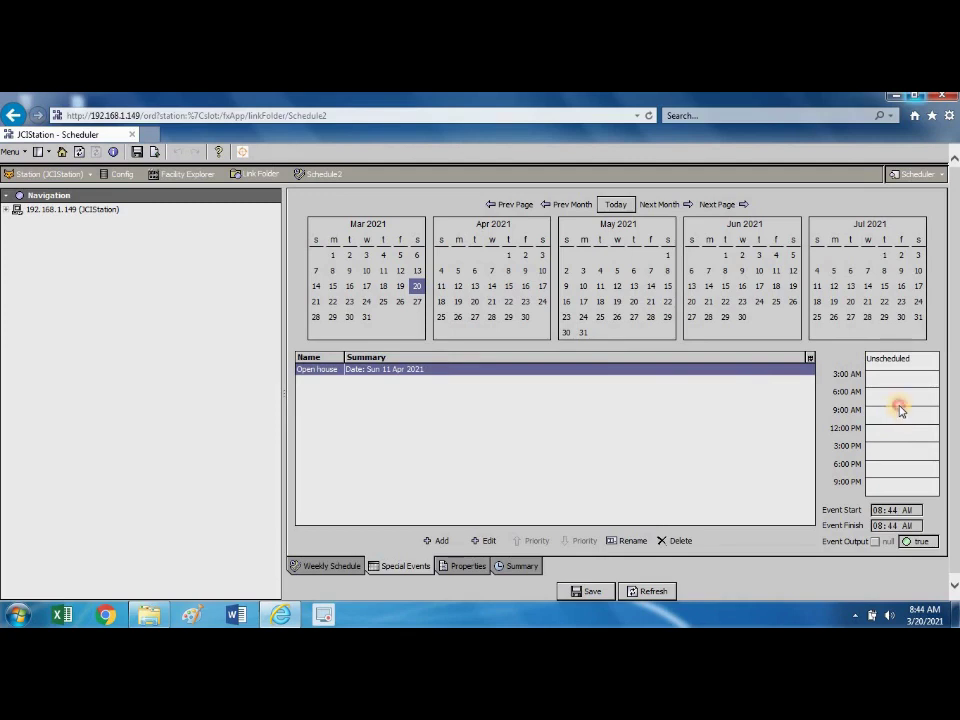
Give Open house an Occupied period from 10:00 AM to 03:00 PM and save it.
drag(902, 412, 909, 450)
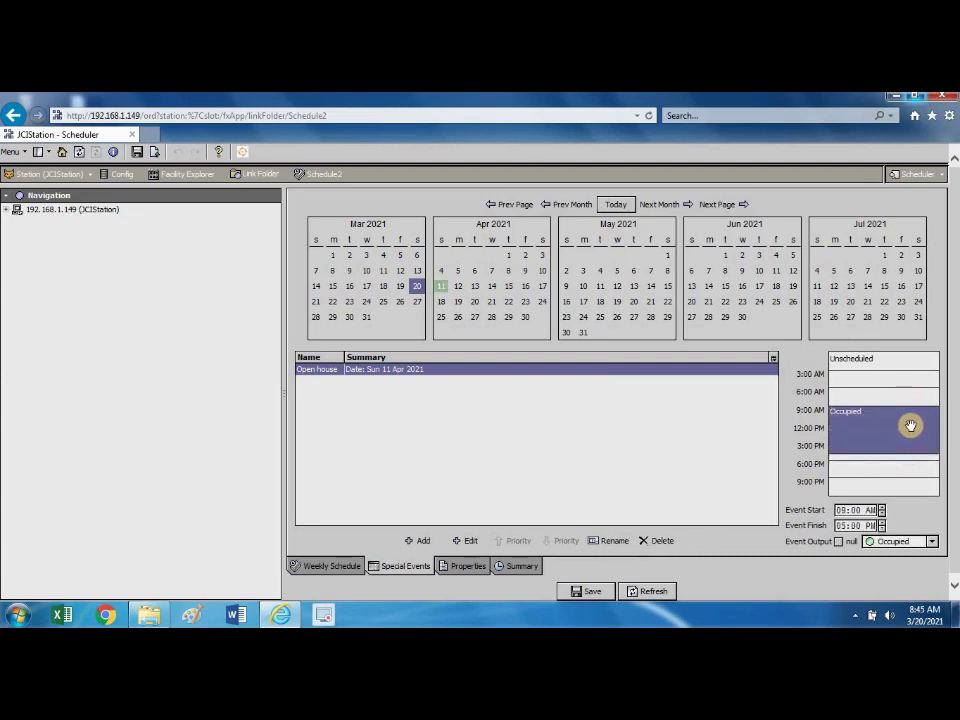
click(882, 508)
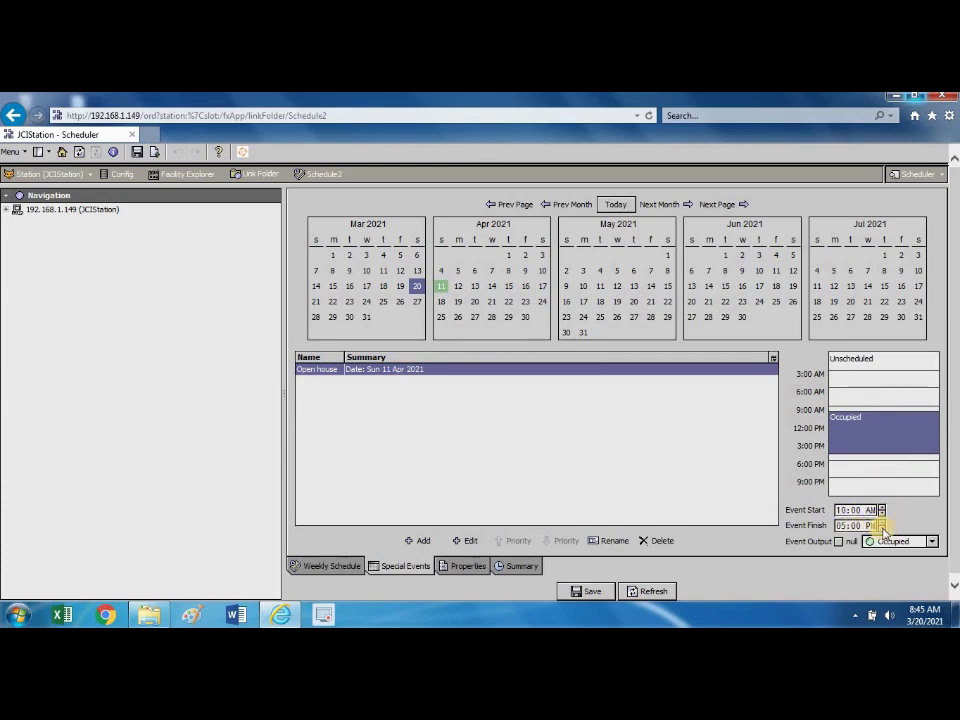
click(882, 530)
click(882, 530)
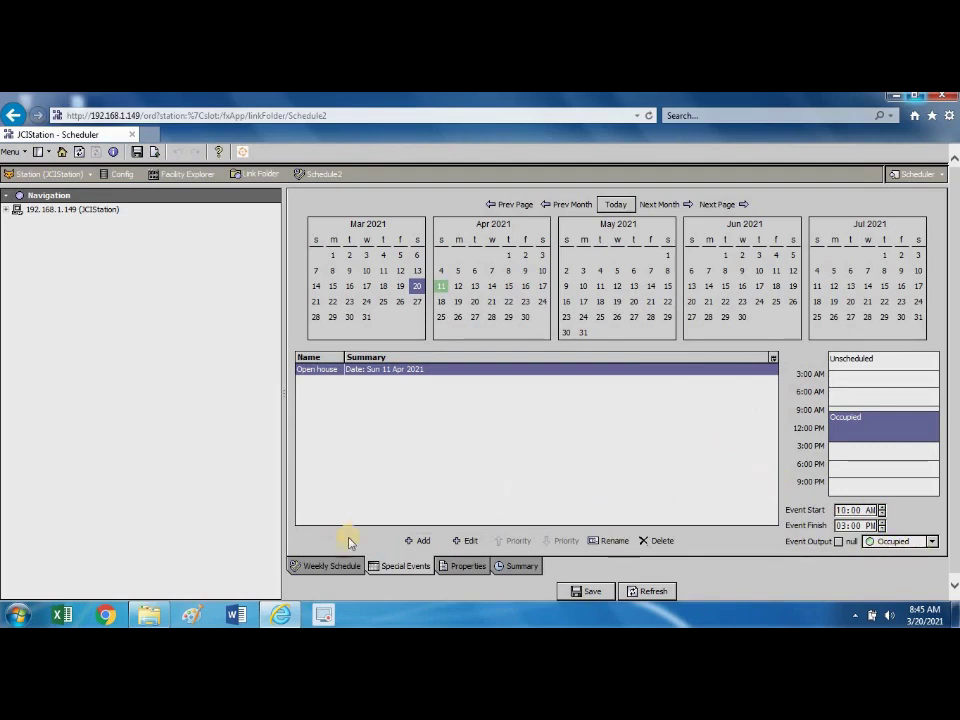
click(592, 591)
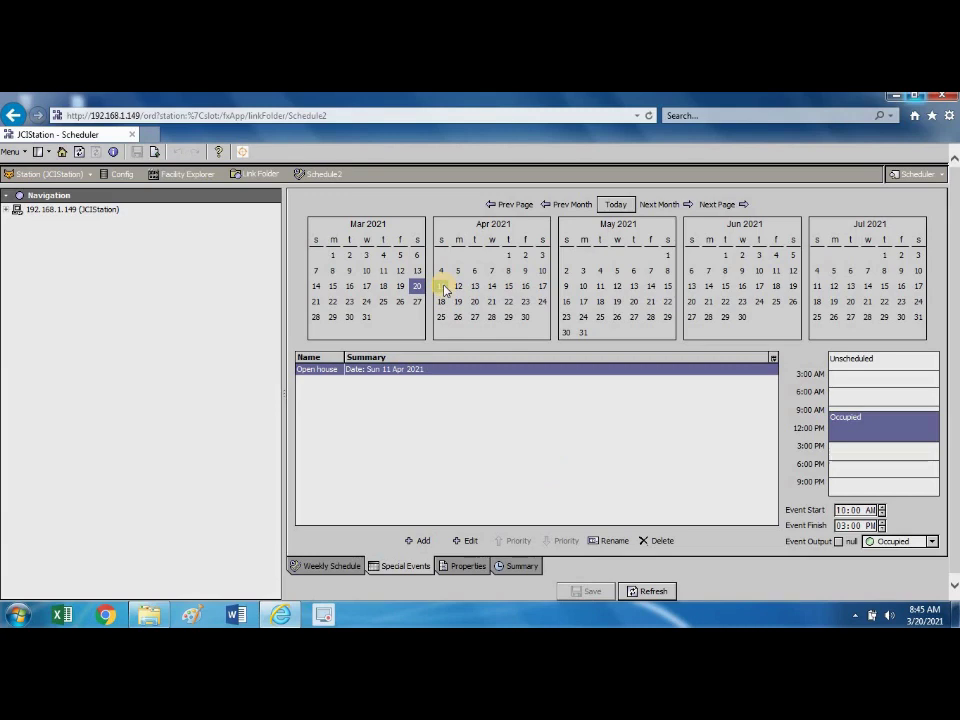
click(427, 437)
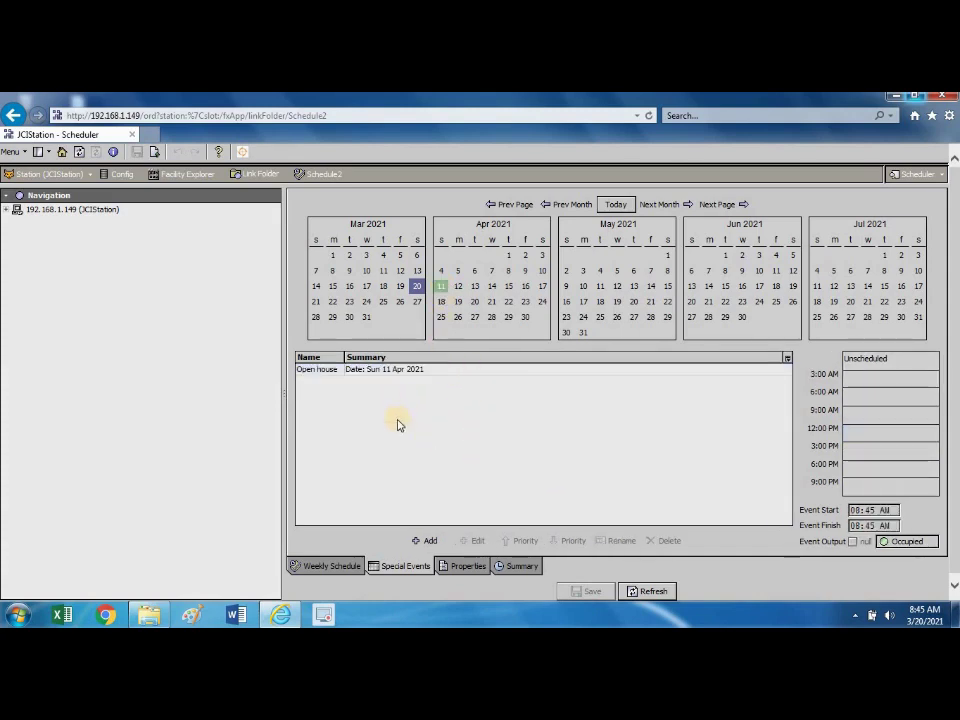
Review the Open house event's Sun 11 Apr 2021 date in the Edit dialog and confirm it.
click(414, 371)
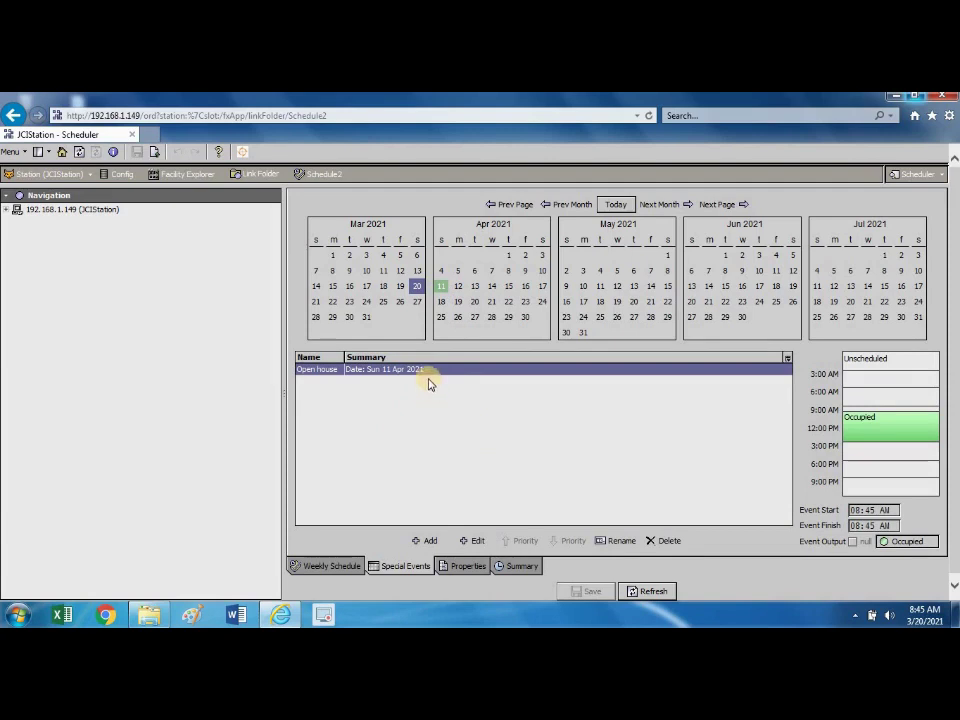
click(474, 540)
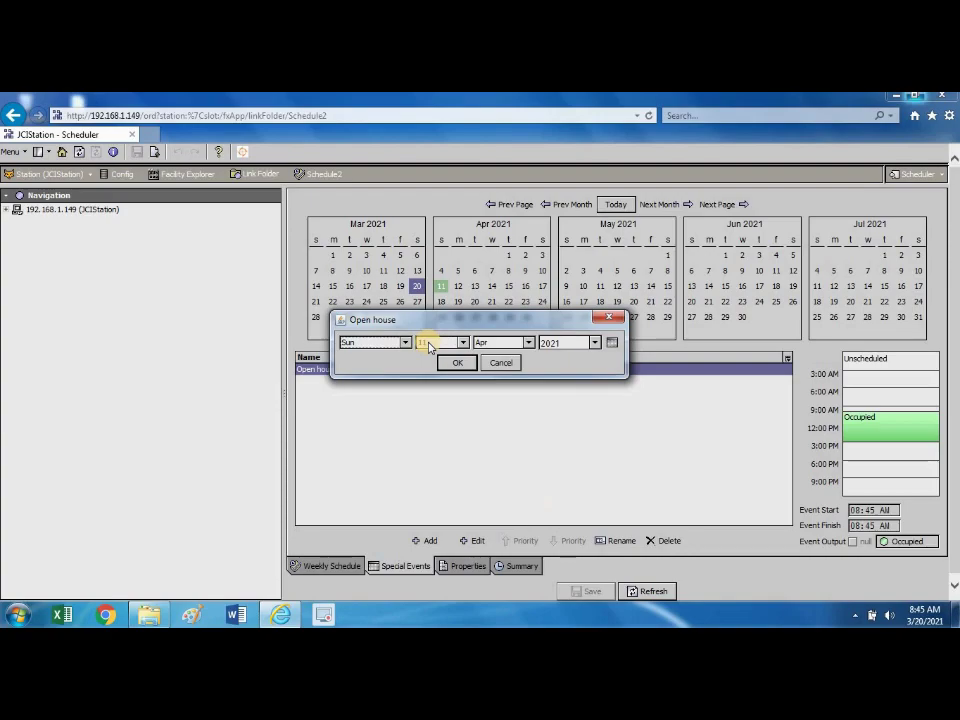
click(452, 362)
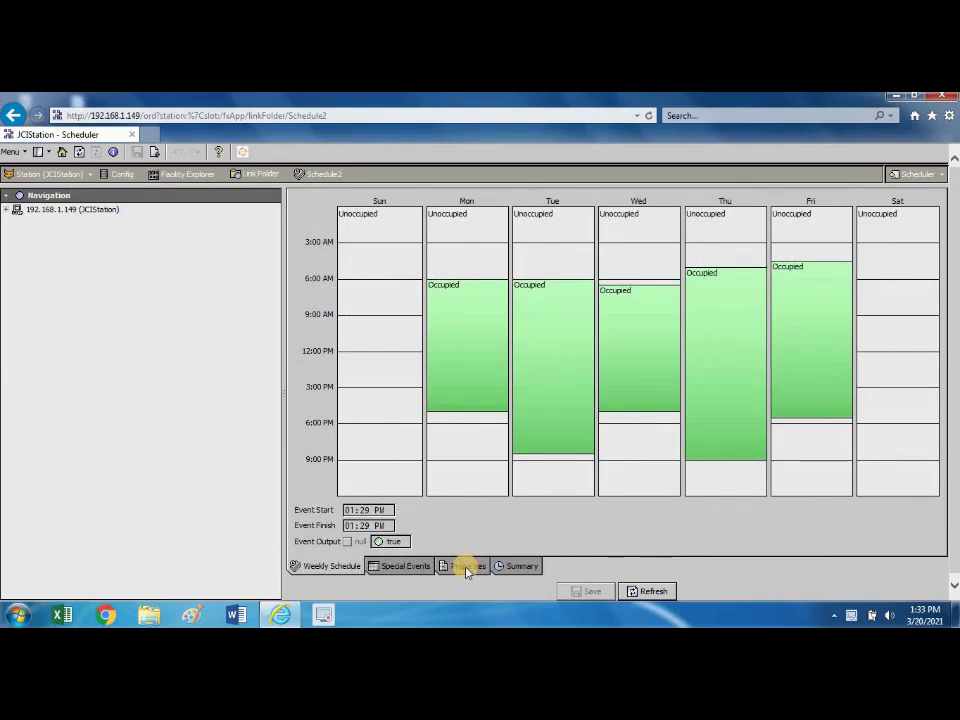
Show Schedule2's Summary calendar and pick April 11.
click(514, 568)
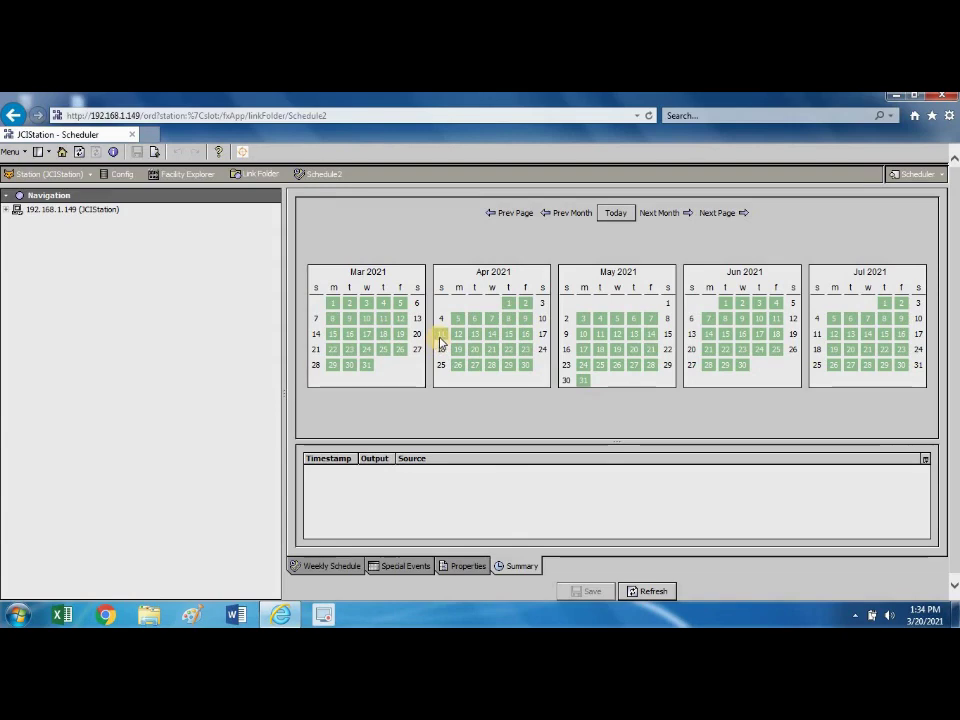
click(441, 338)
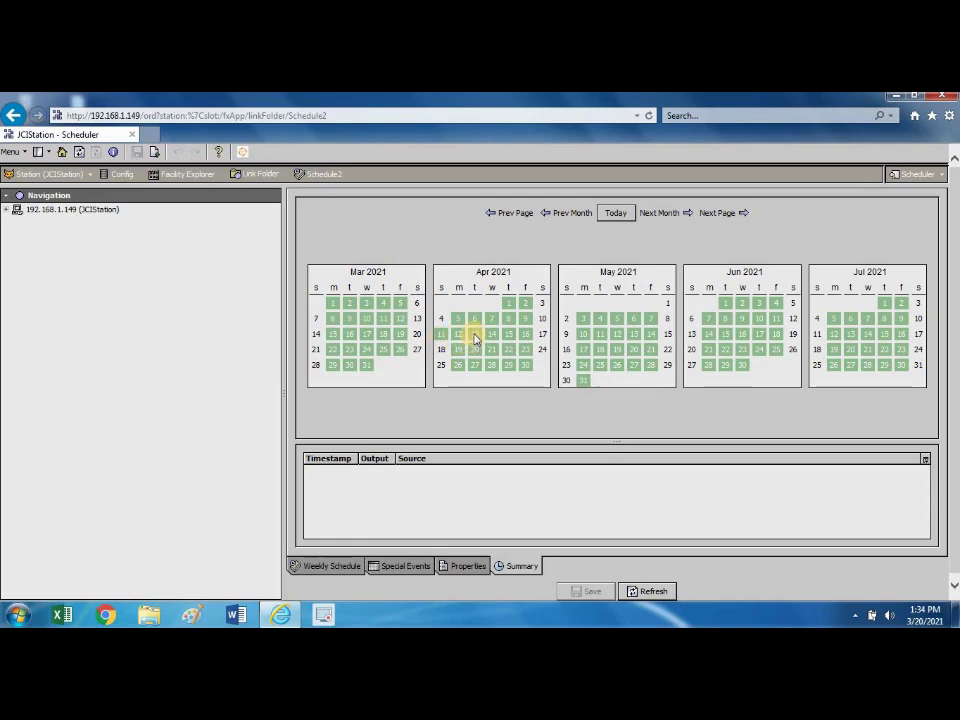
Read the summary outputs for 13 and 11 April, then bring up Schedule2's properties.
click(475, 340)
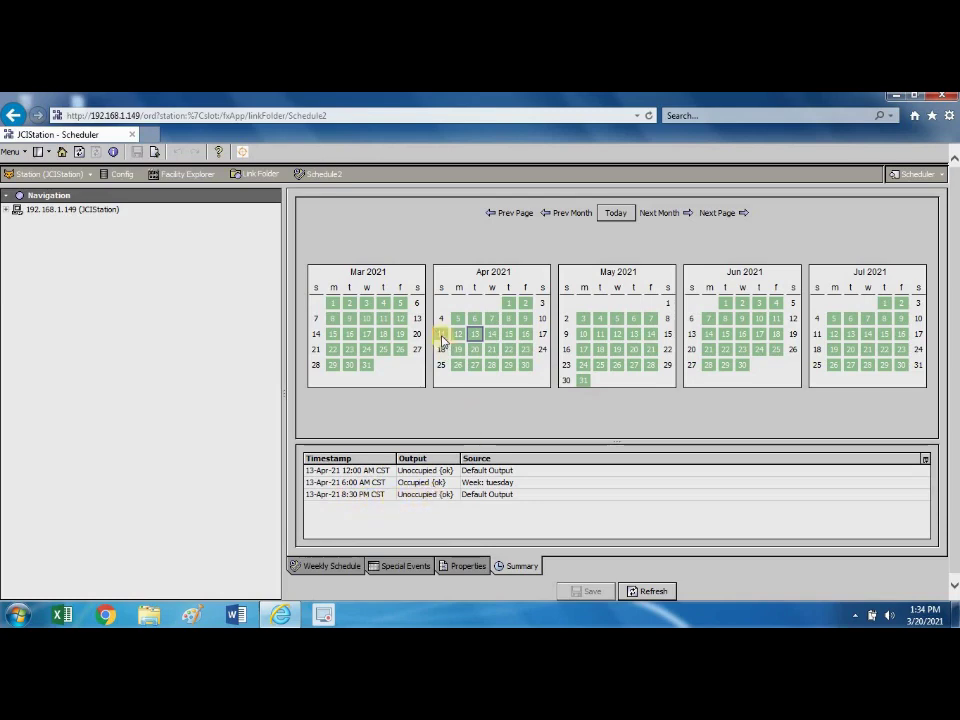
click(442, 336)
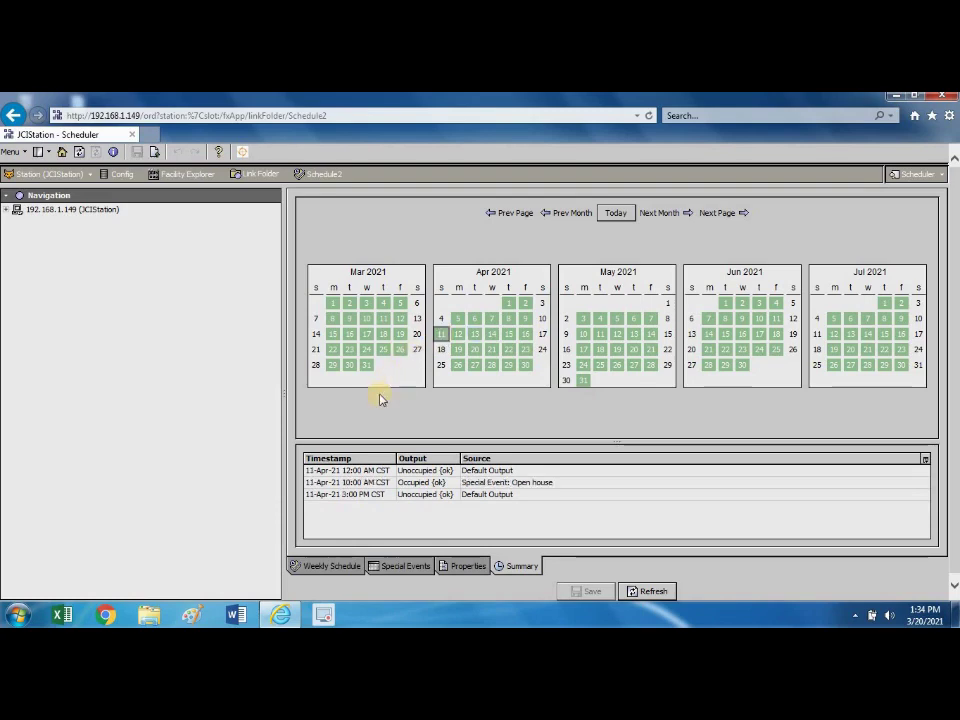
click(469, 567)
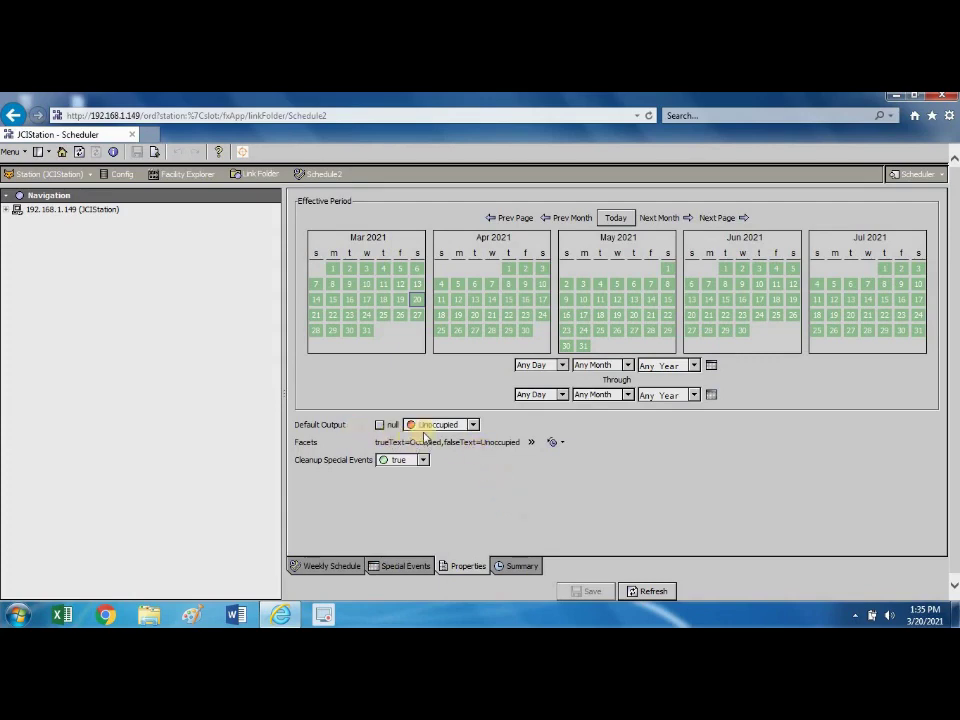
Set Default Output to Unoccupied and accept facets trueText=Occupied, falseText=Unoccupied.
click(473, 425)
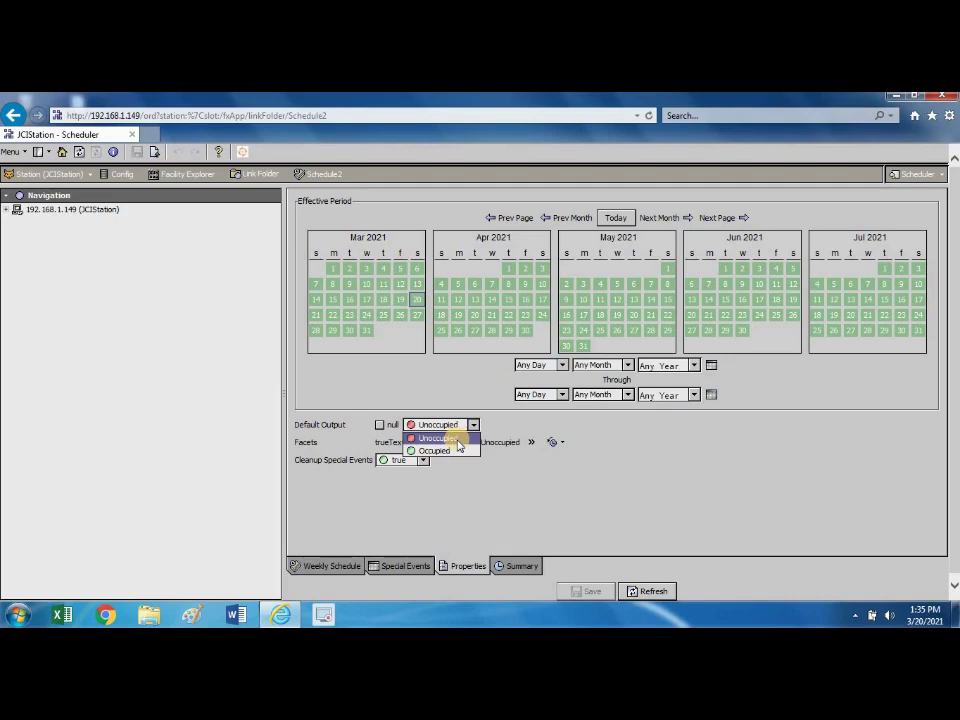
click(458, 441)
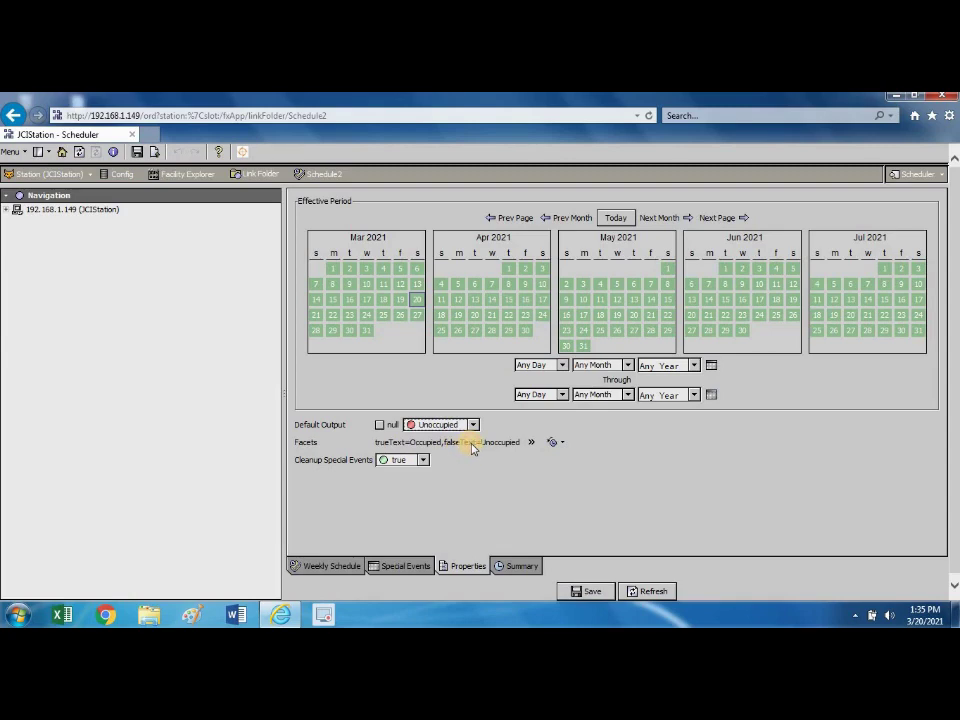
click(530, 443)
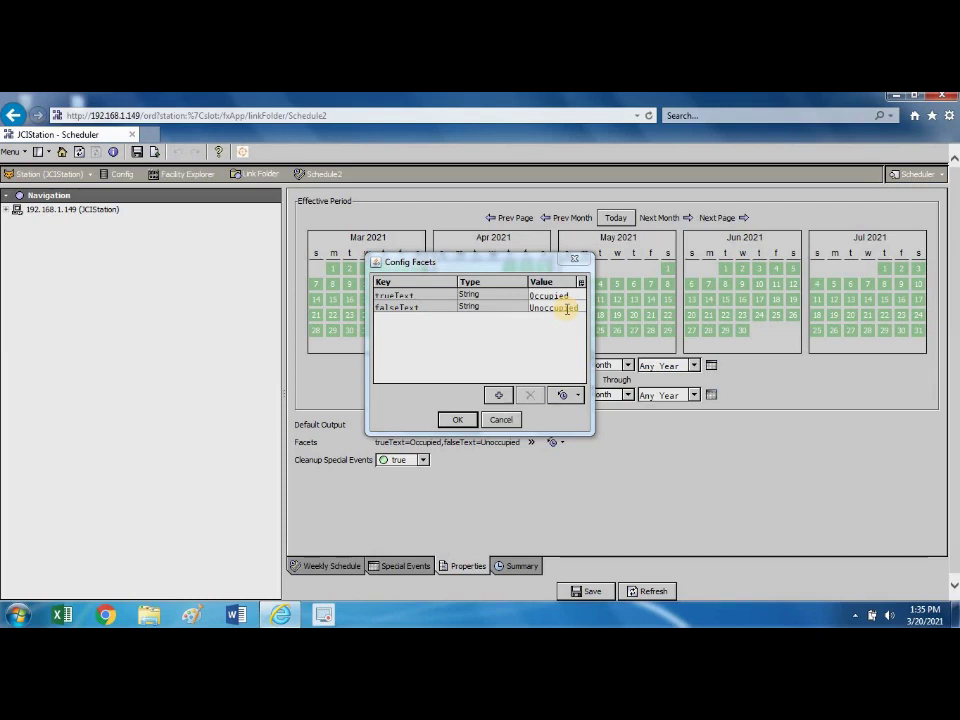
click(465, 422)
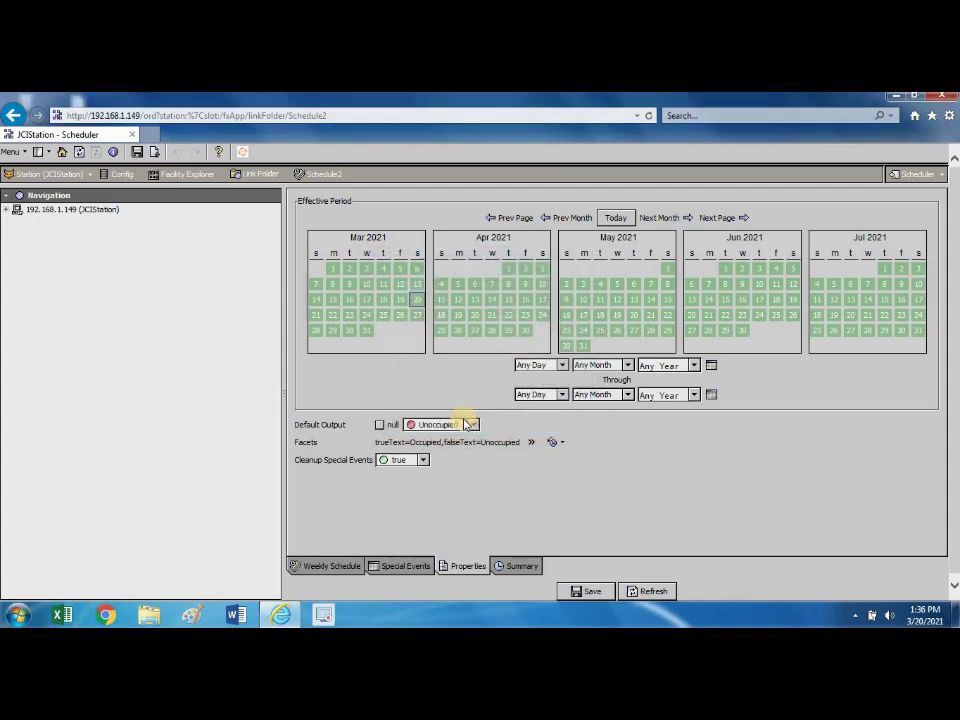
click(424, 461)
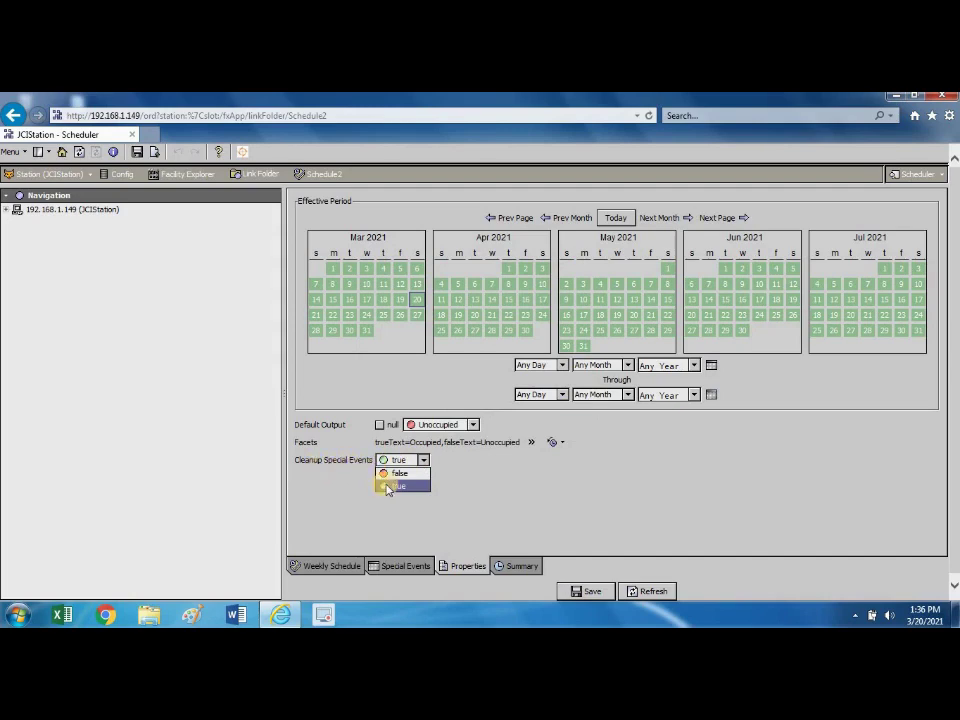
click(388, 487)
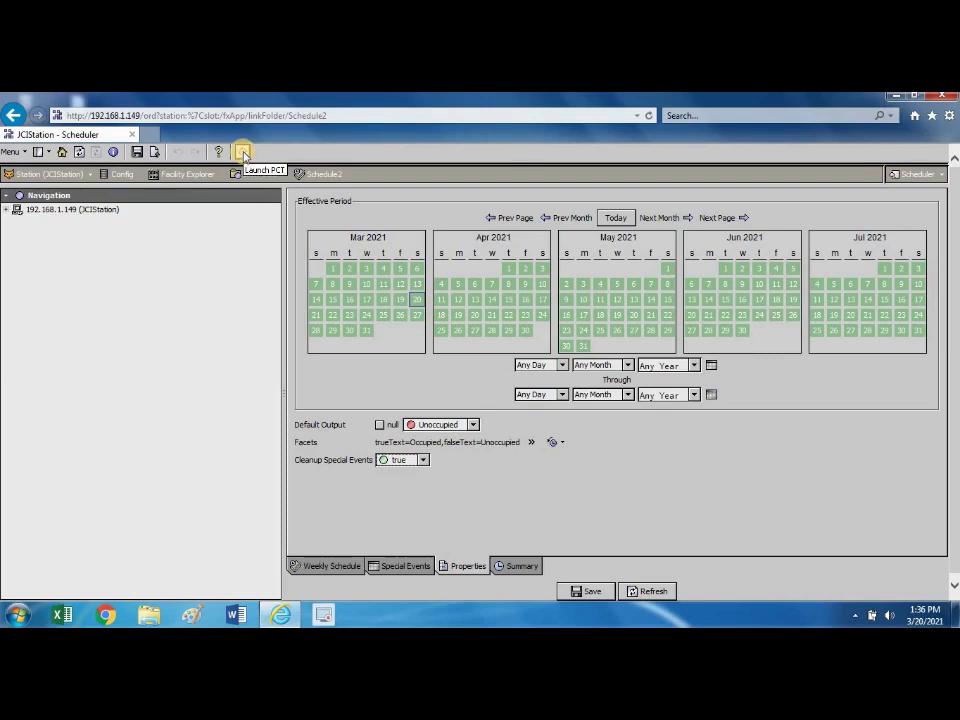
Launch PCT with the Lighting1 device's CAF file from the invokePCT dialog.
click(243, 152)
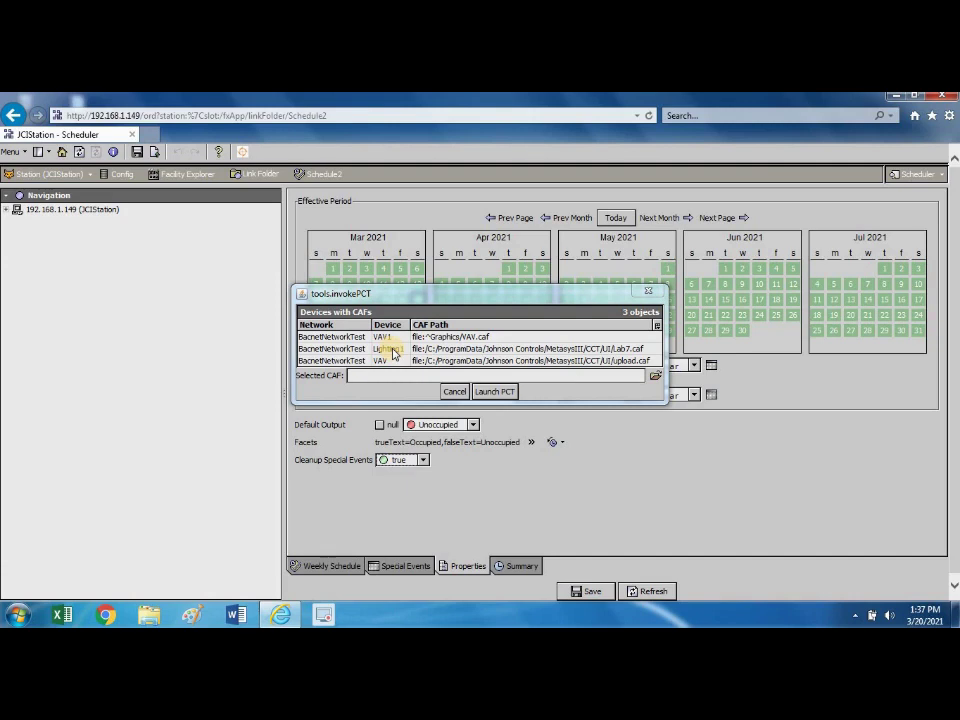
click(394, 354)
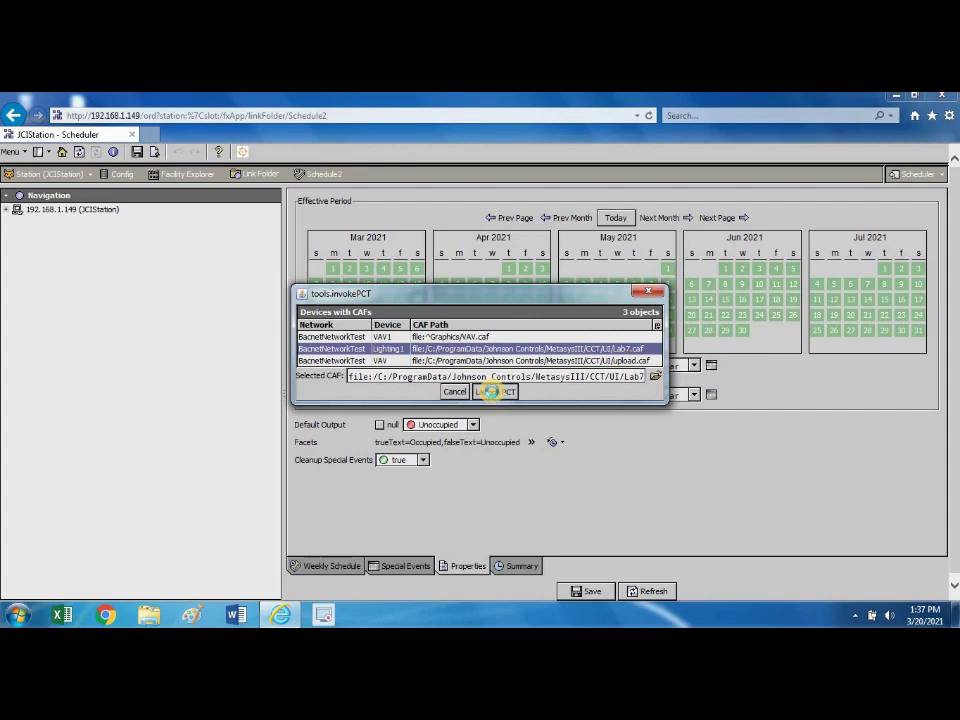
click(493, 393)
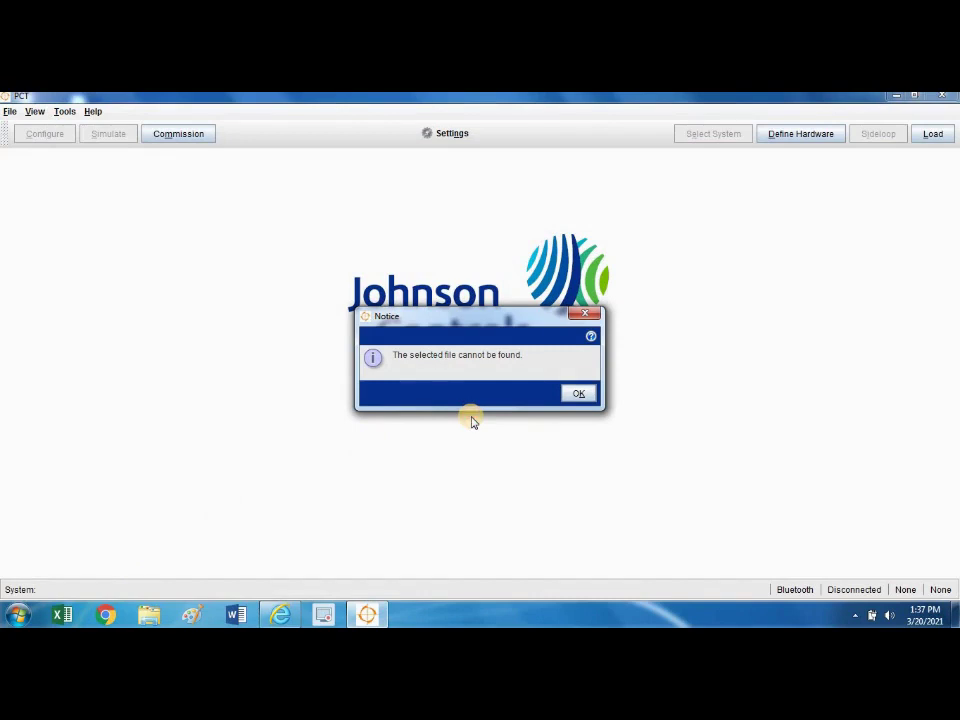
Dismiss the file-not-found notice and set Load Device to a BACnet Router connection, 192.168.1.149, network 2001.
click(576, 394)
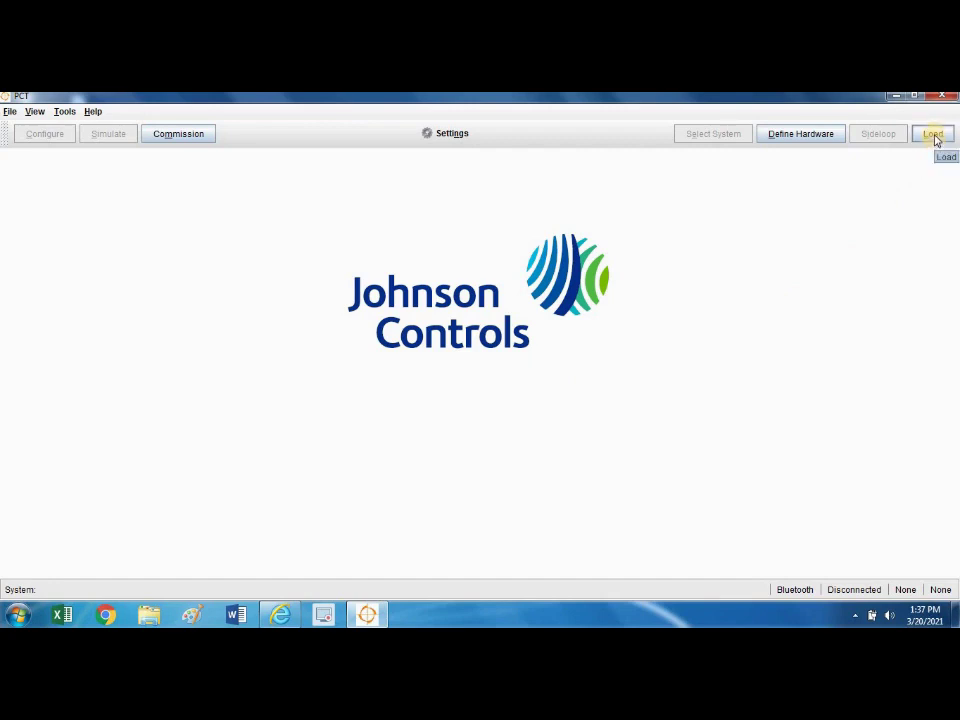
click(934, 136)
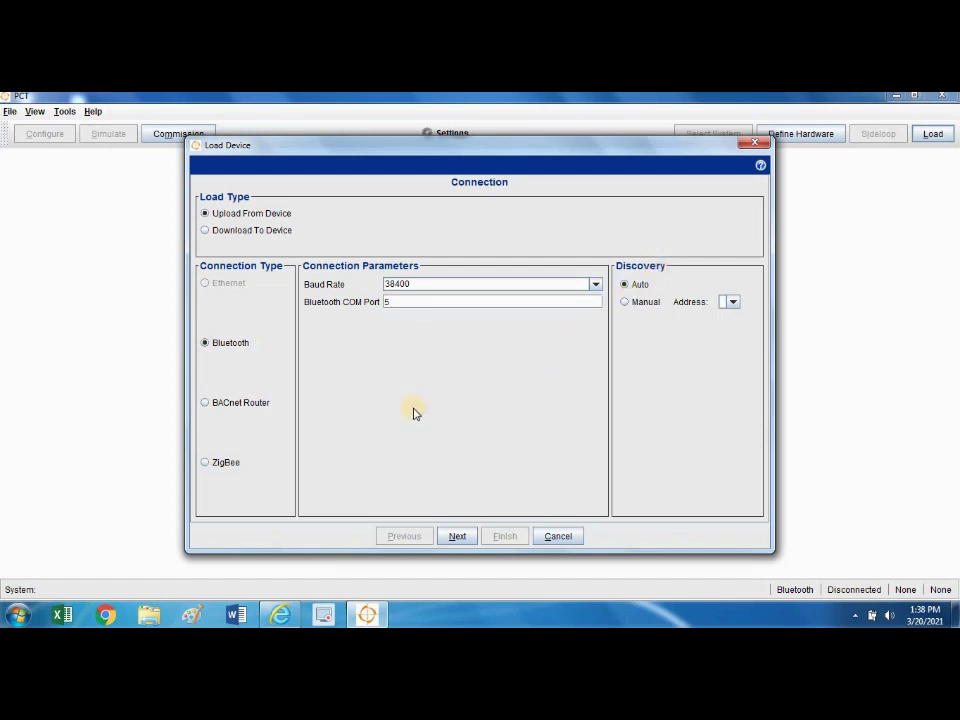
click(237, 410)
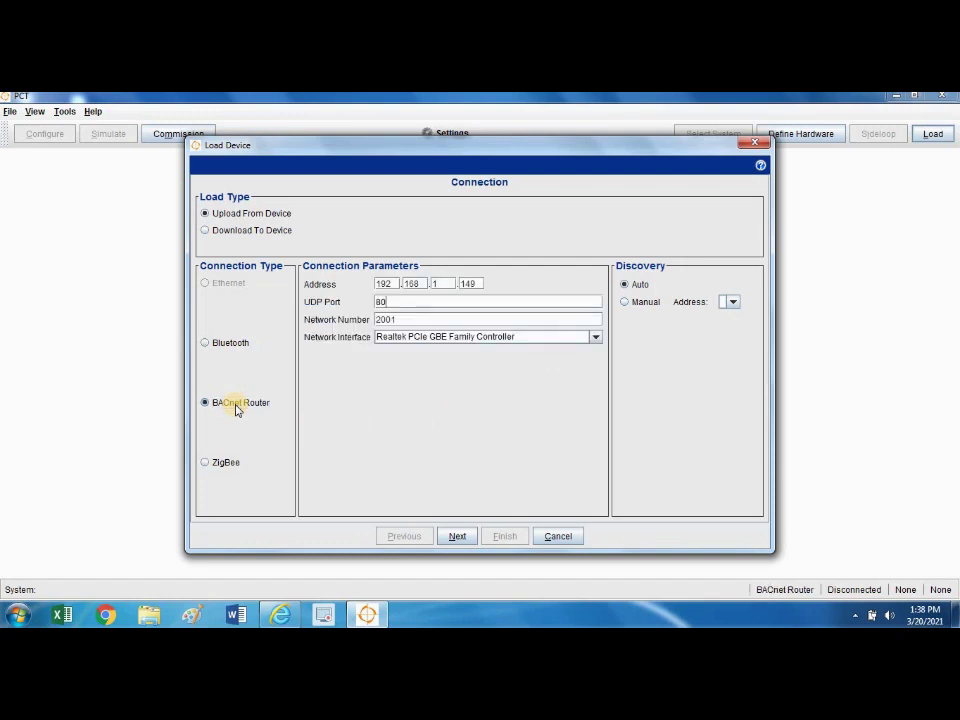
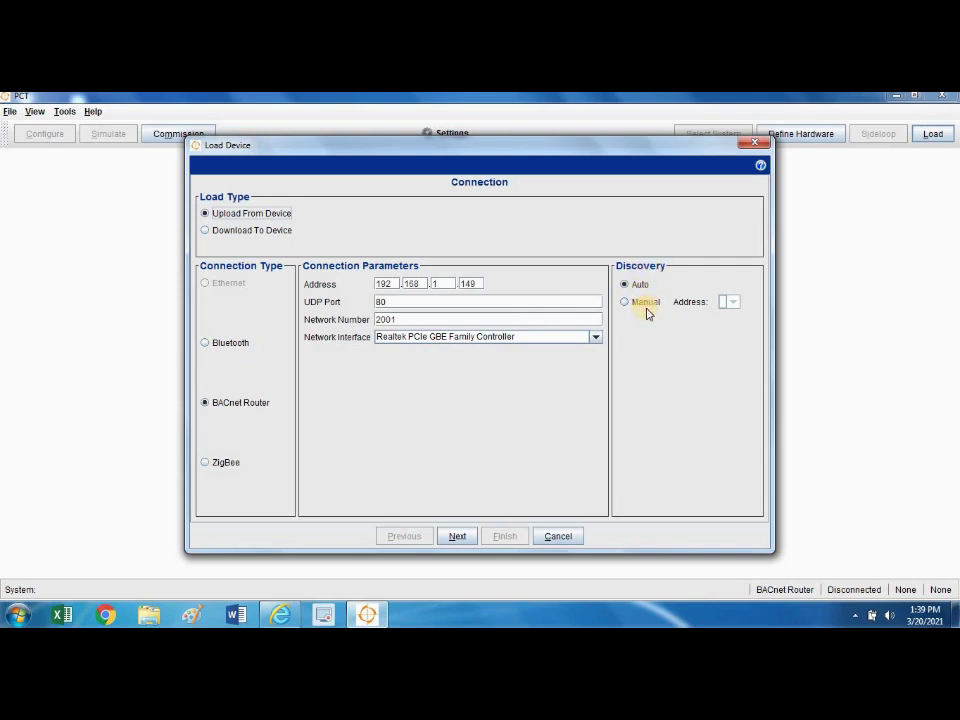
Connect through the BACnet router and discover the VAV (address 4) and Lighting (address 11) controllers.
click(461, 539)
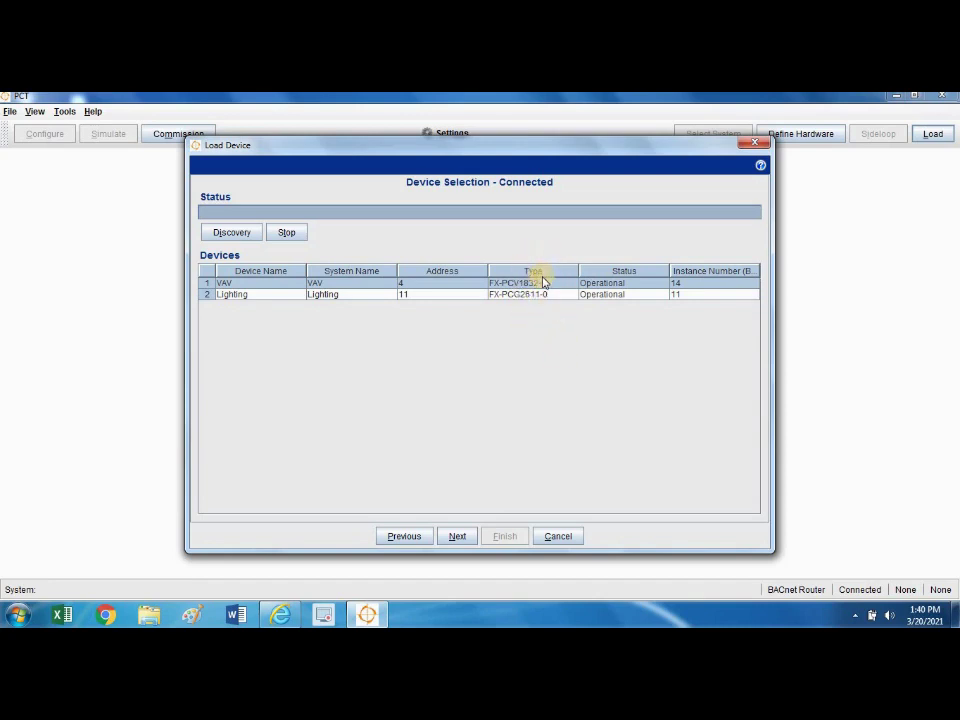
Select the Lighting controller and advance to its Load Summary showing model FX-PCG2611-0.
click(355, 296)
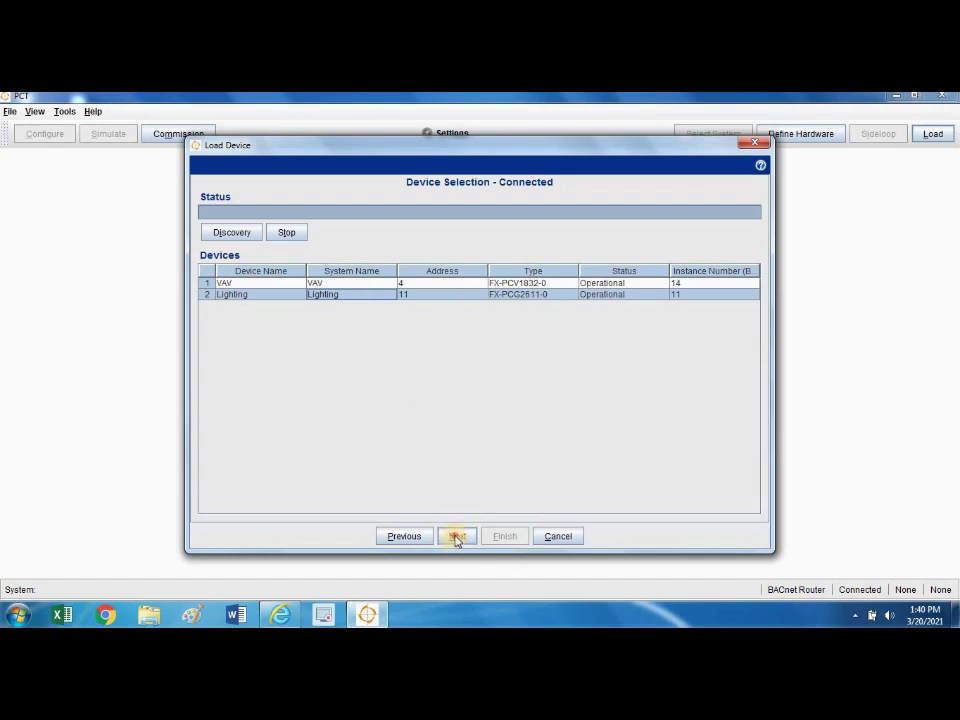
click(456, 538)
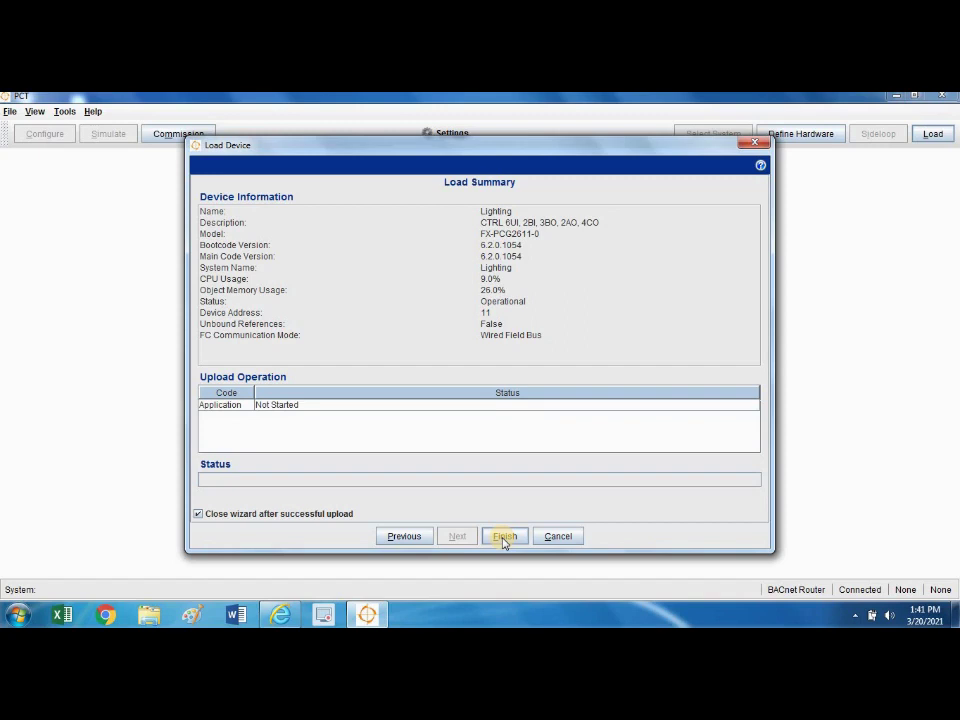
Upload the Lighting controller's application so it opens in PCT as upload.caf.
click(504, 537)
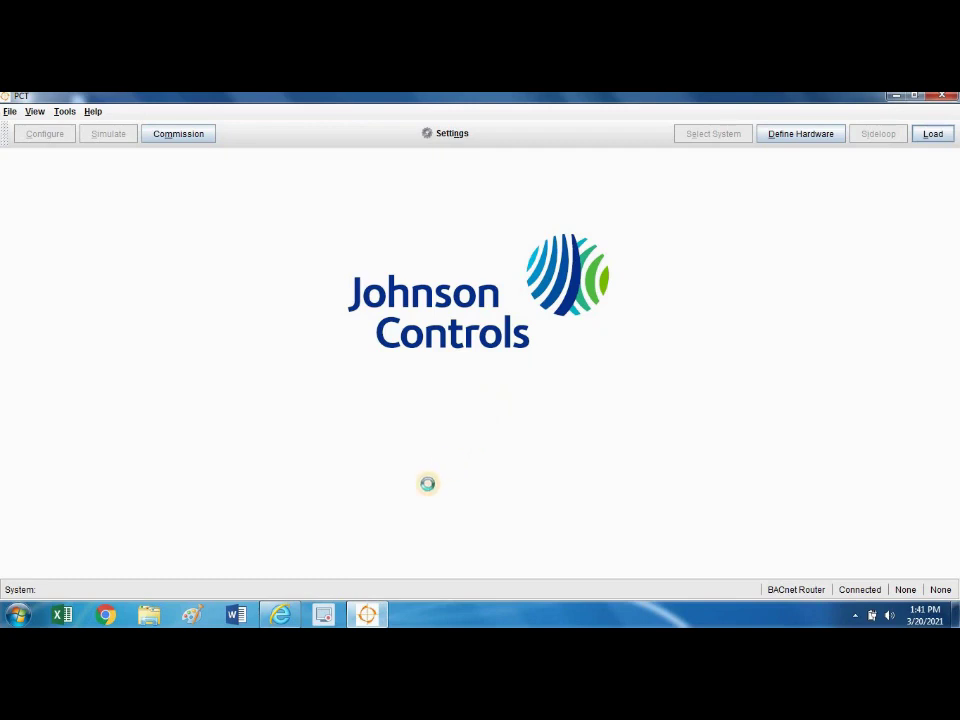
mouse_move(367, 614)
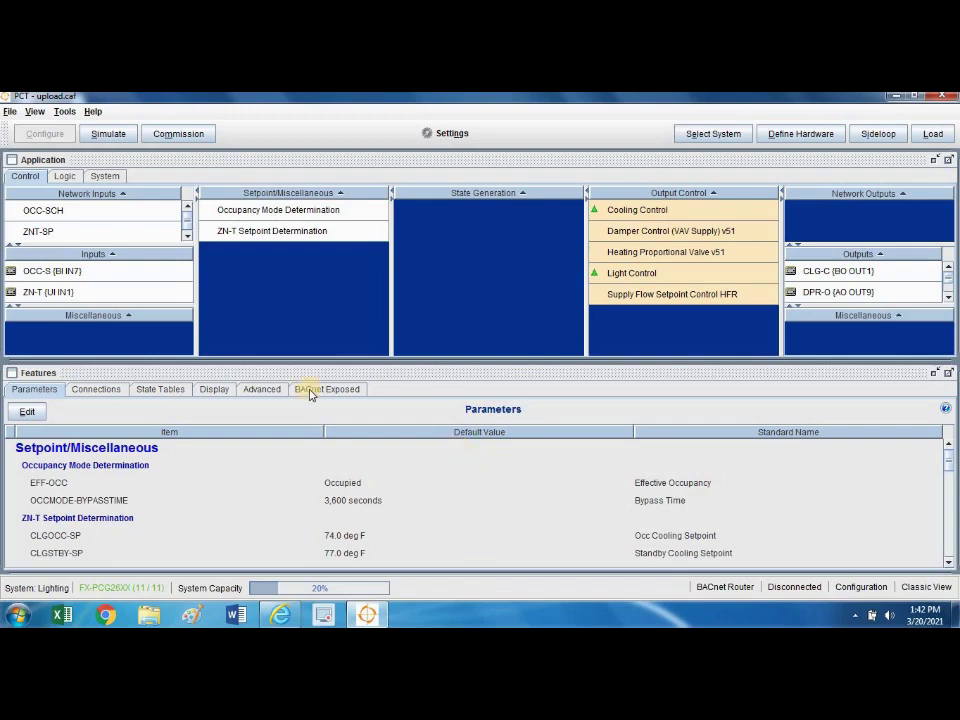
Open the OCC-SCH network input's details, showing MV:10743 with default Occupied.
double_click(146, 212)
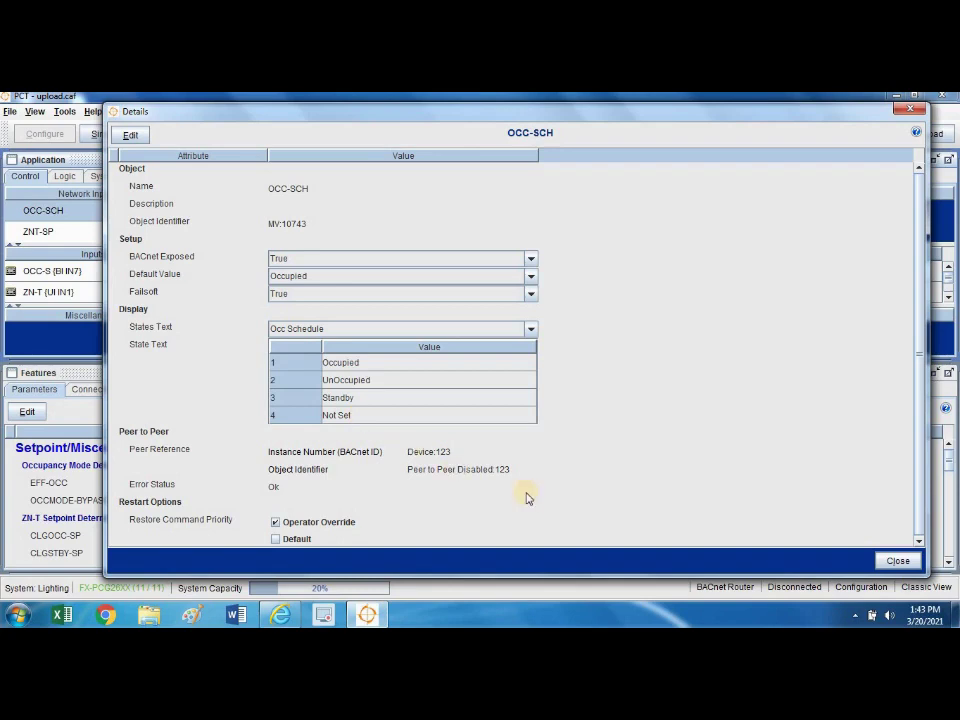
Close the OCC-SCH details and save Schedule2's scheduler settings with default output Unoccupied.
click(895, 562)
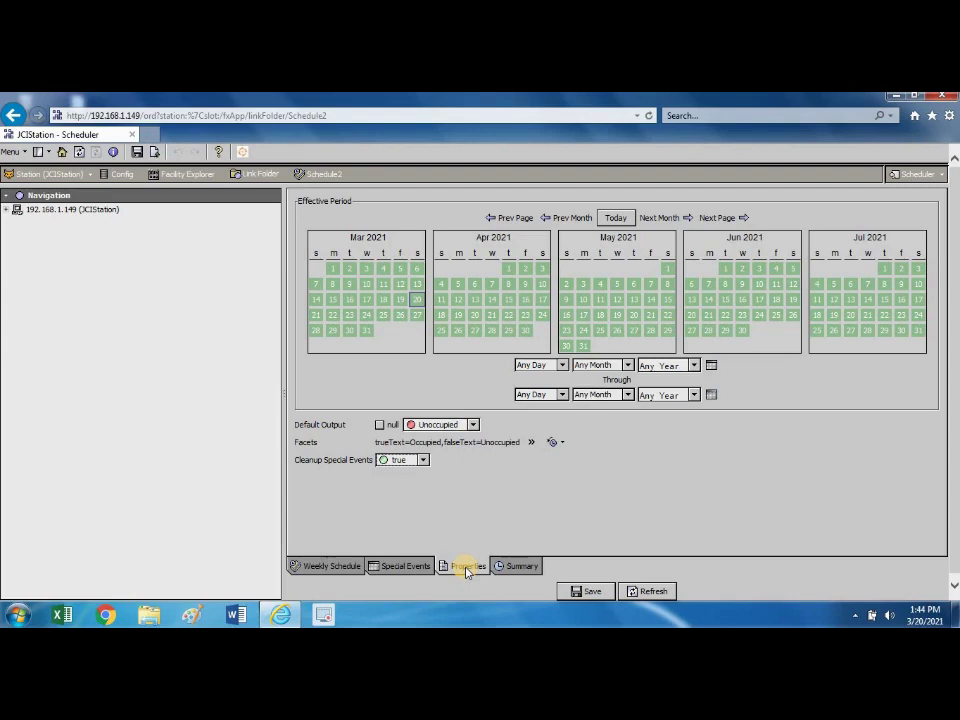
click(587, 595)
click(587, 593)
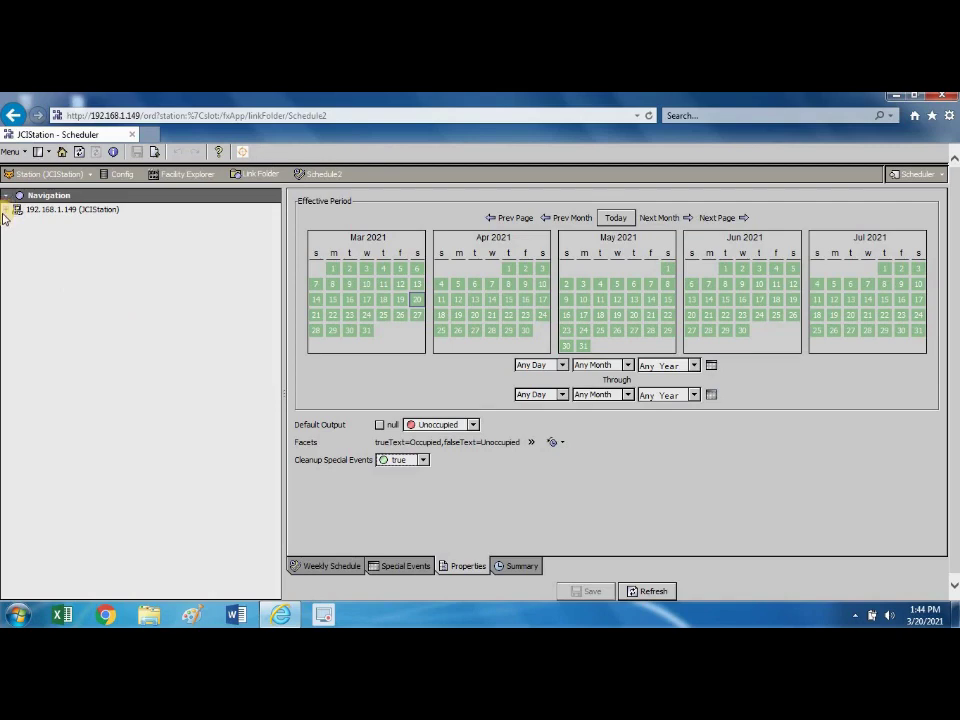
Expand the station down to BacnetNetworkTest's VAV1 and show the VAV1 box graphic.
click(7, 211)
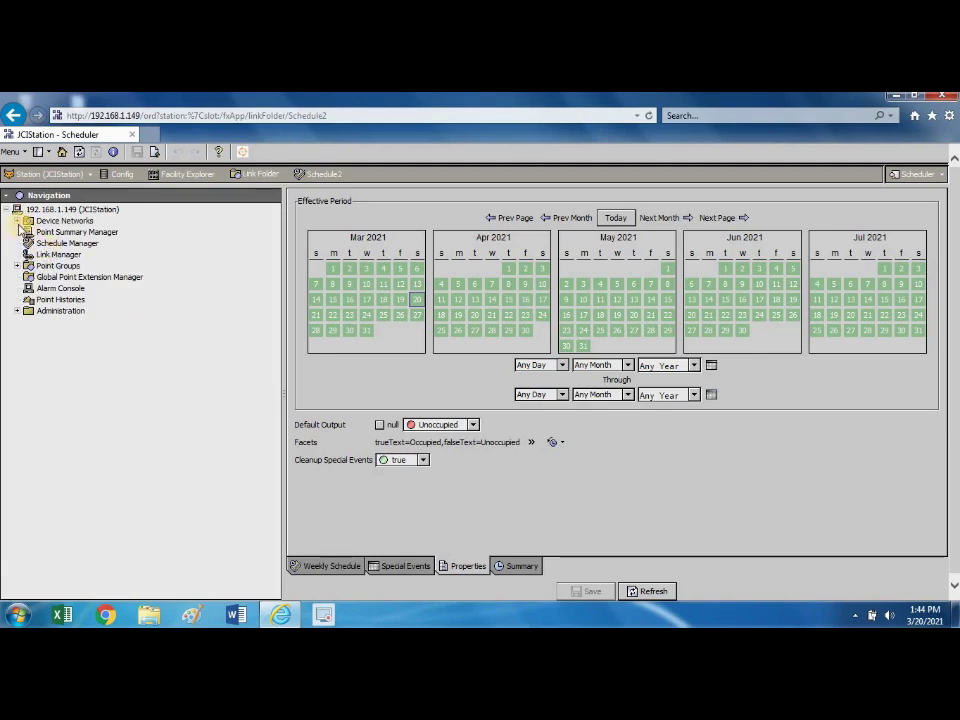
click(17, 221)
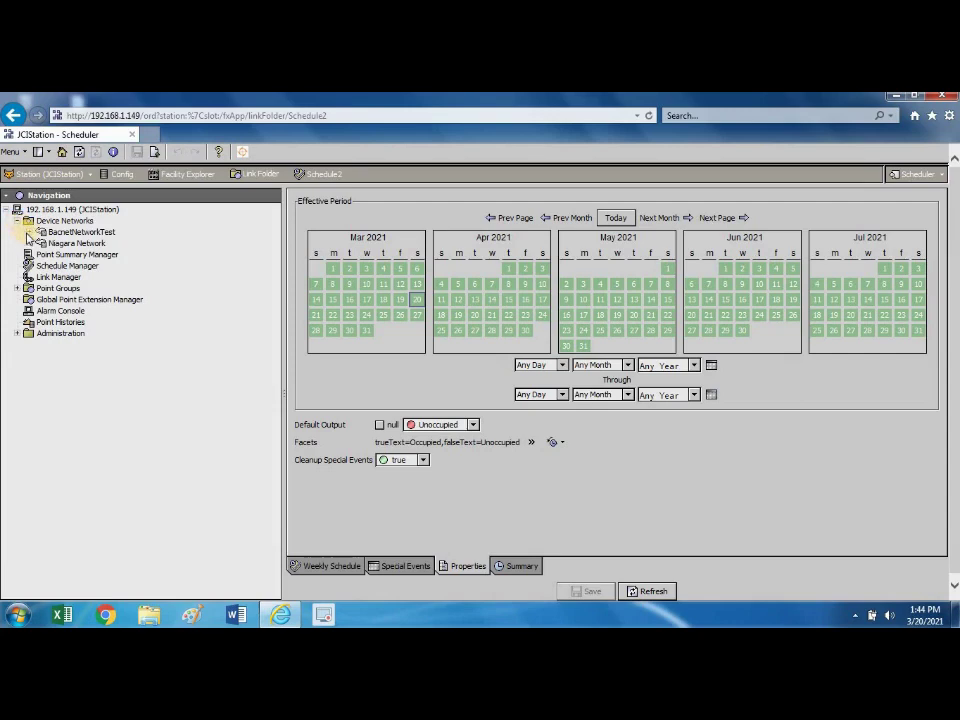
click(30, 233)
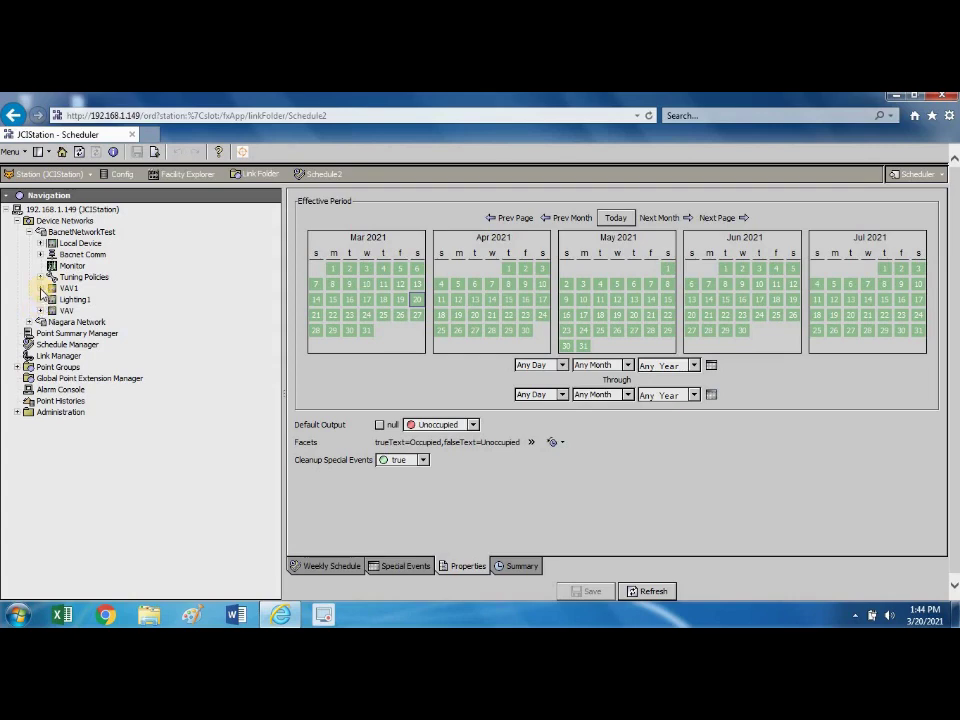
click(41, 288)
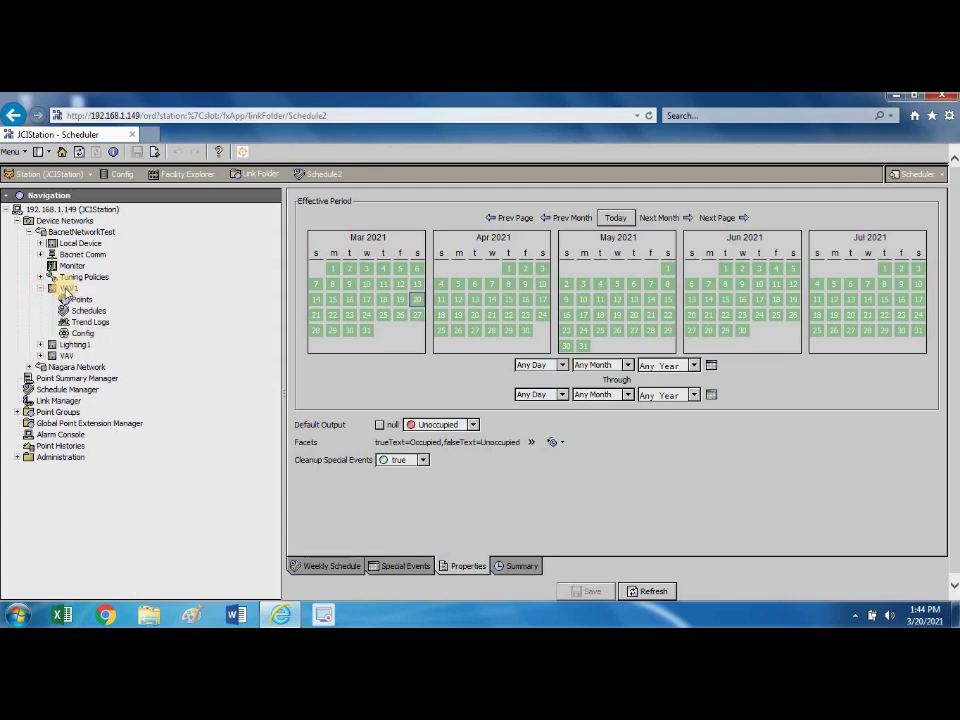
click(66, 289)
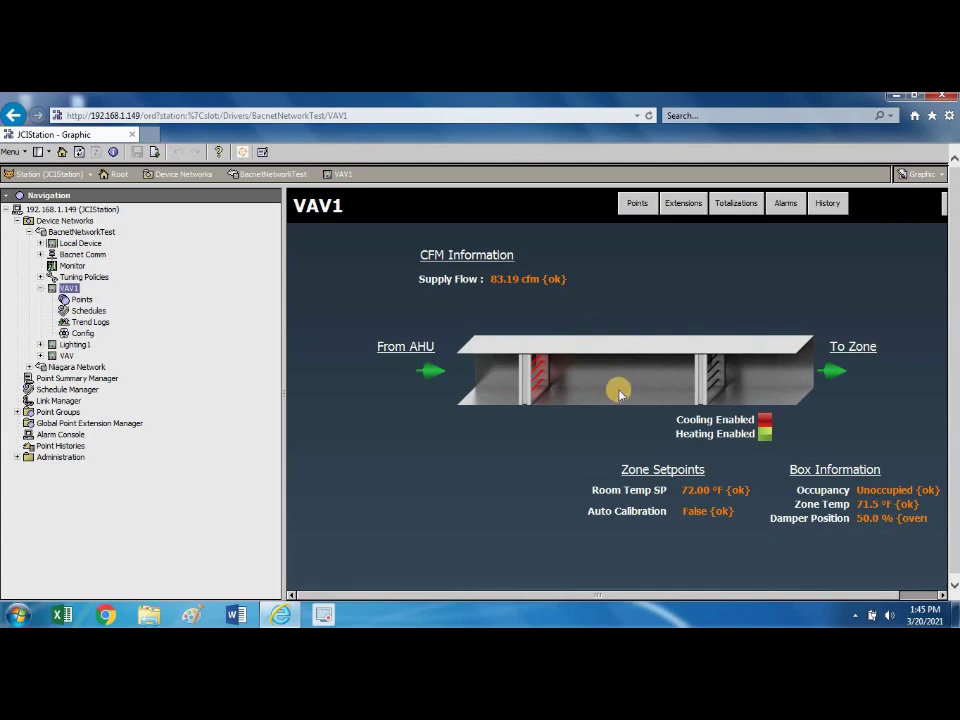
Switch from the VAV1 graphic to the Schedule Manager listing Schedule1 and Schedule2.
click(88, 391)
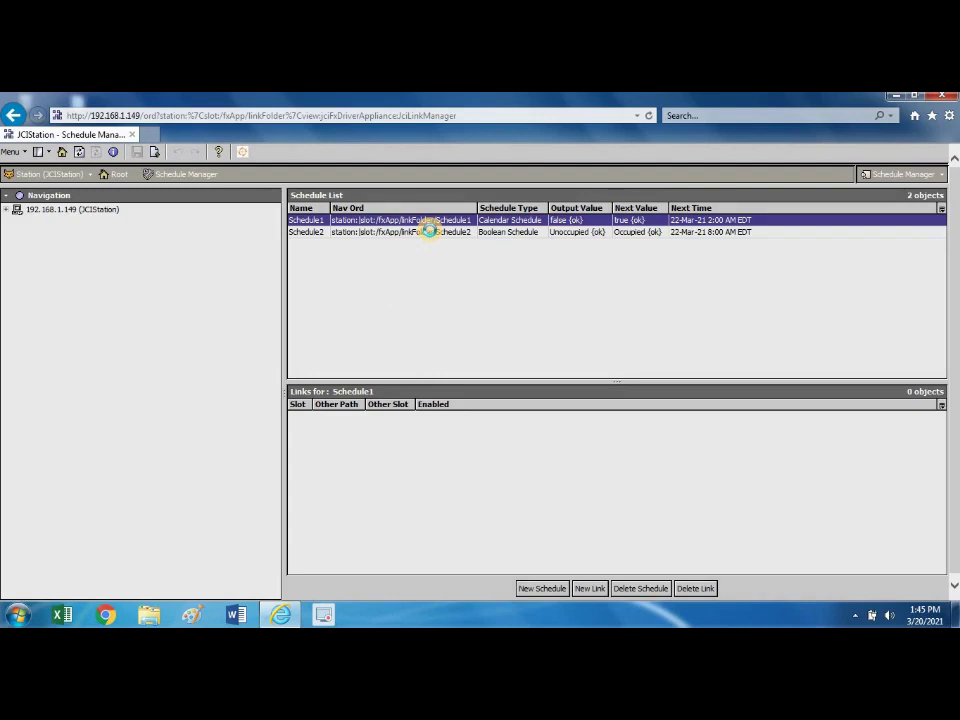
Show Schedule2's links, then expand Device Networks to BacnetNetworkTest and select VAV1.
click(430, 232)
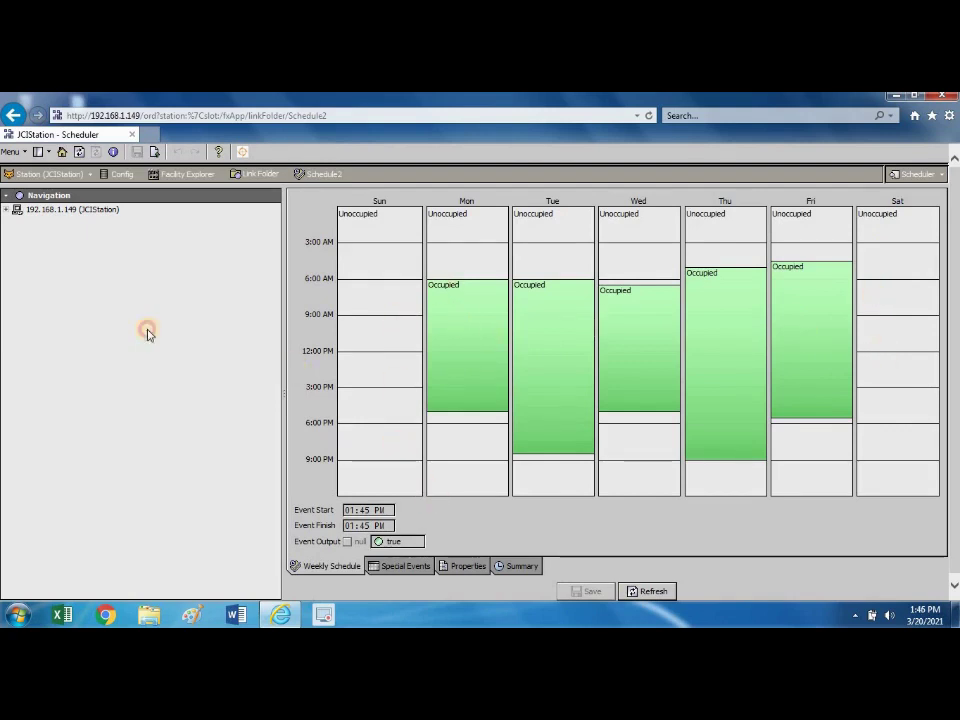
click(6, 210)
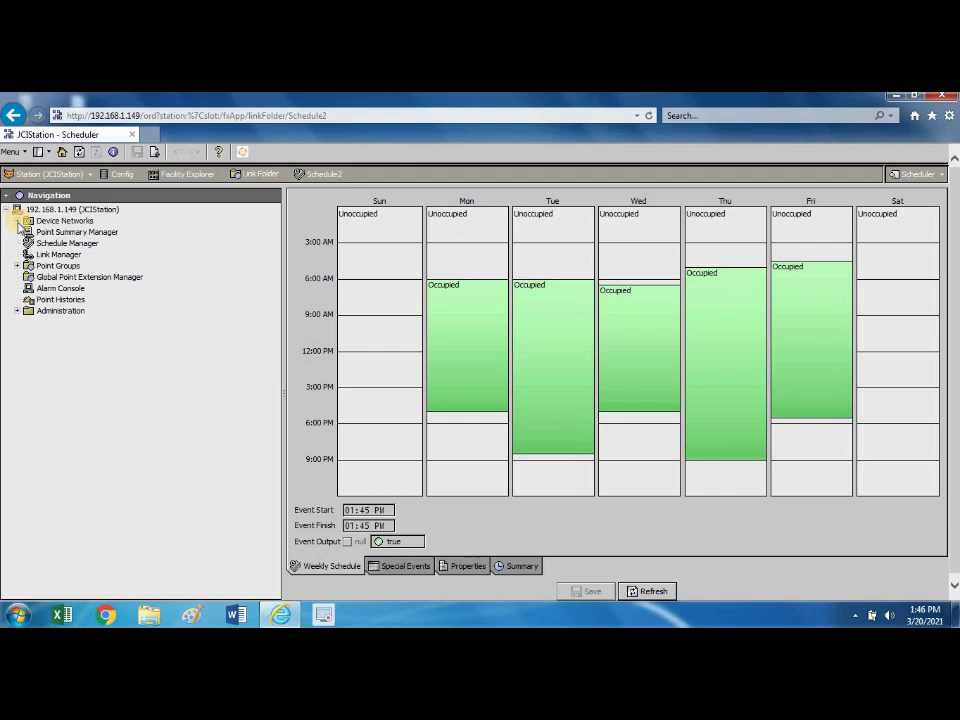
click(17, 221)
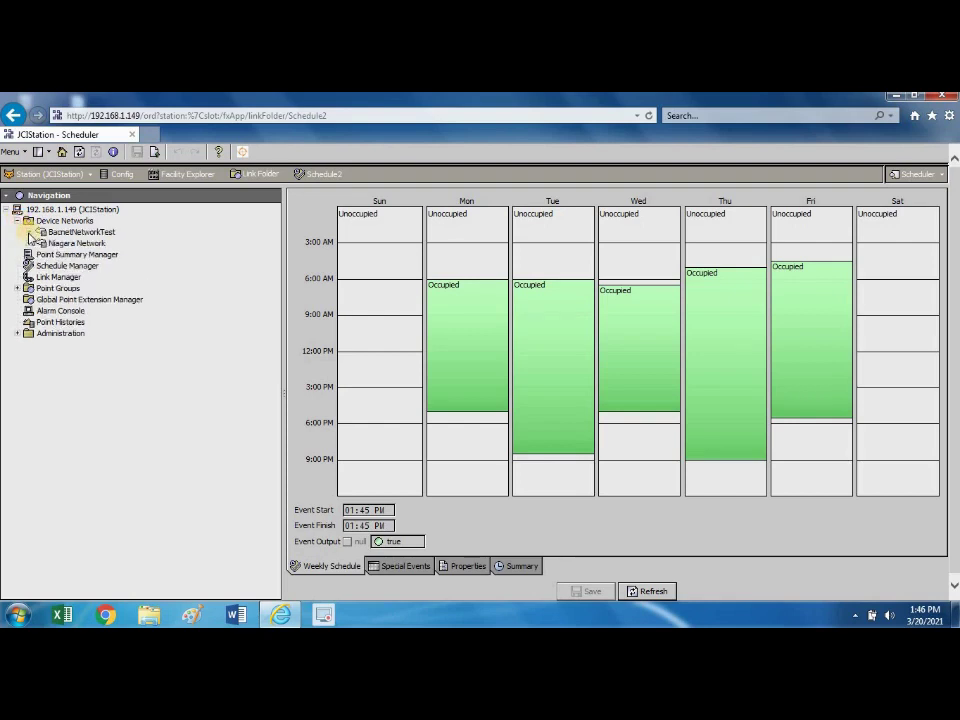
click(29, 232)
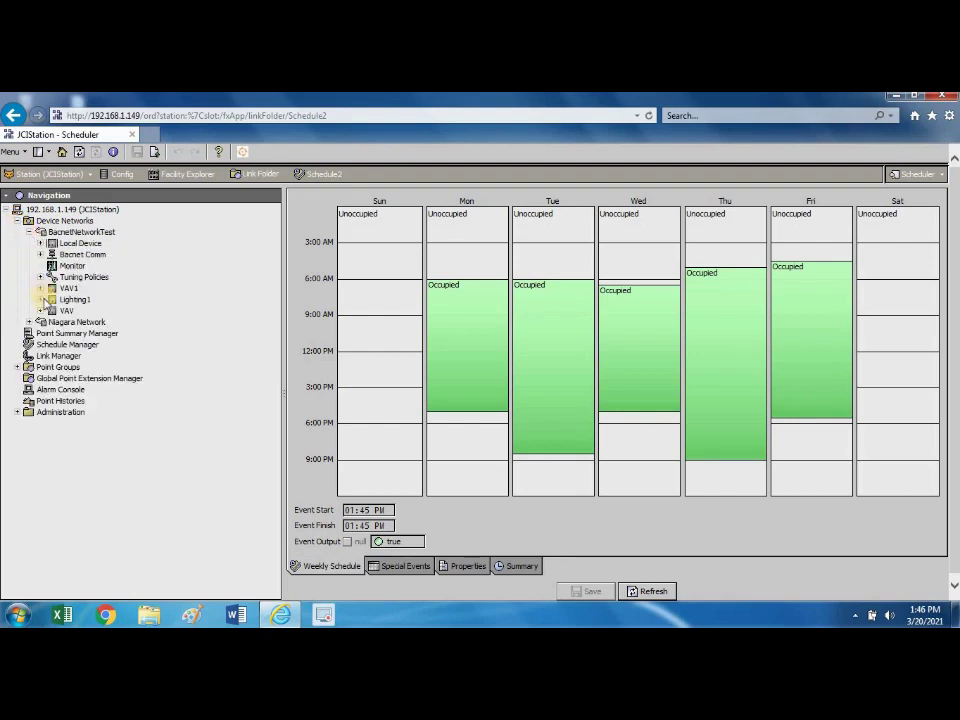
click(66, 289)
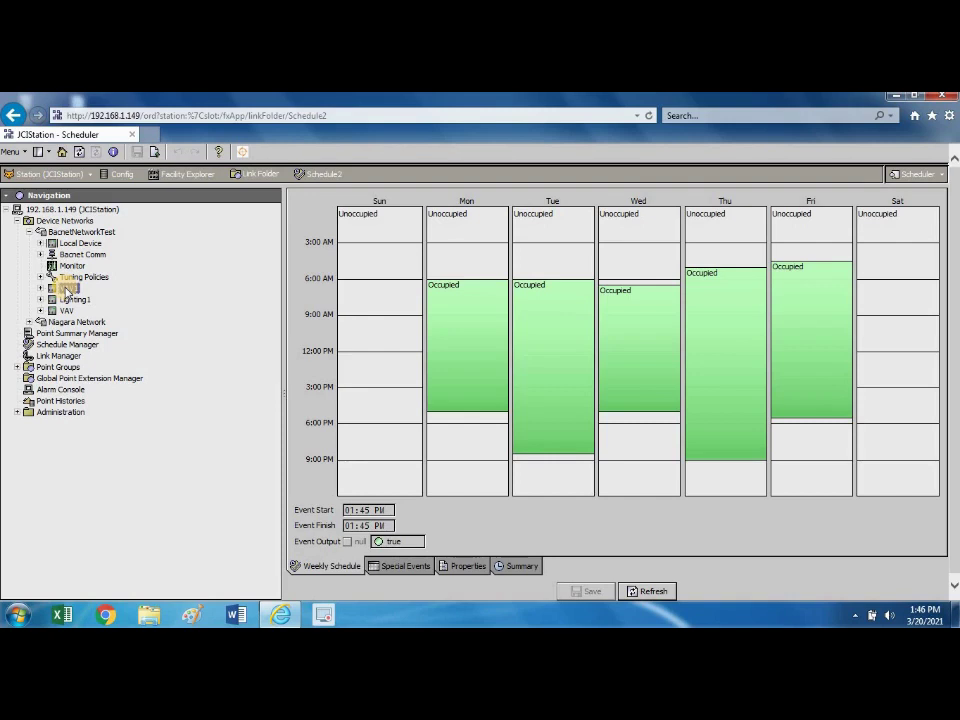
Reopen the VAV1 graphic showing Zone Temp 71.5 °F and Supply Flow 83.19 cfm.
double_click(66, 289)
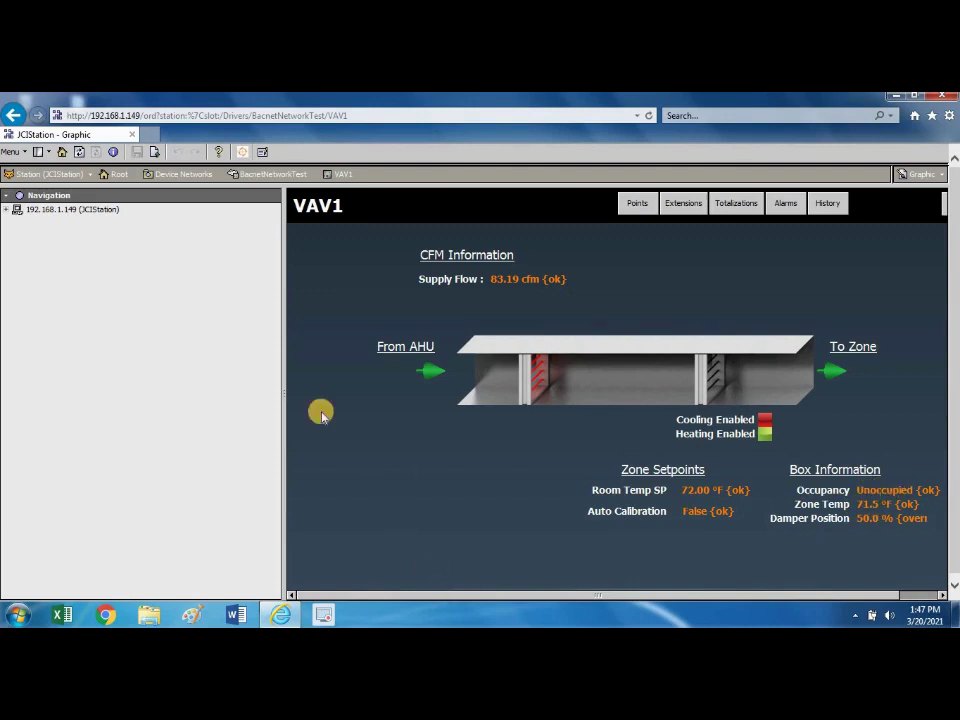
click(8, 210)
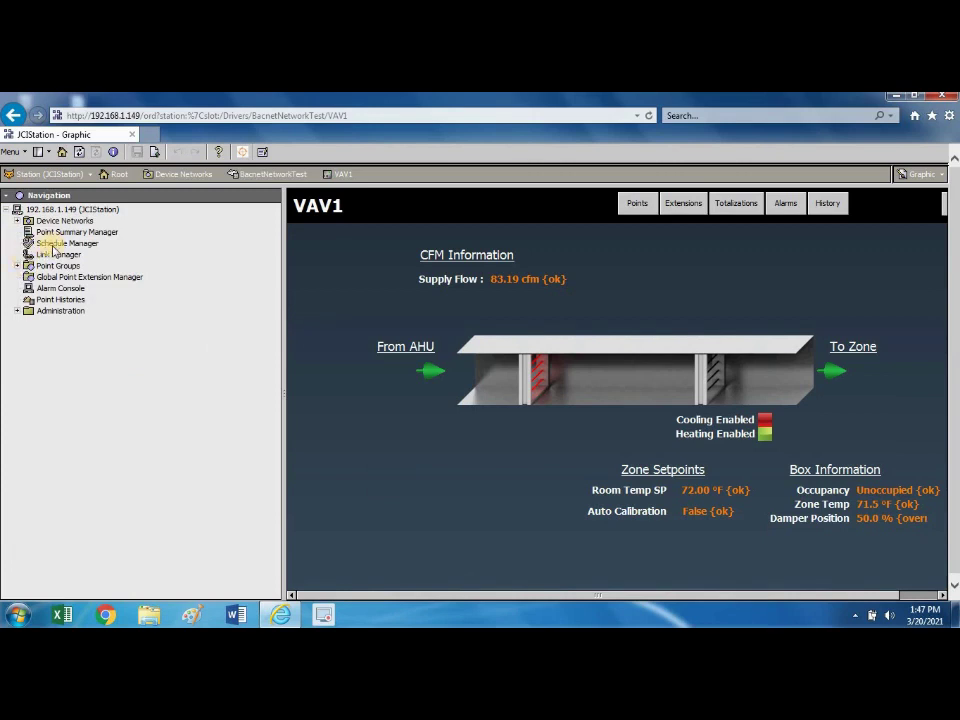
Open Schedule2's weekly schedule from the Schedule Manager, with Monday–Friday Occupied blocks.
click(58, 246)
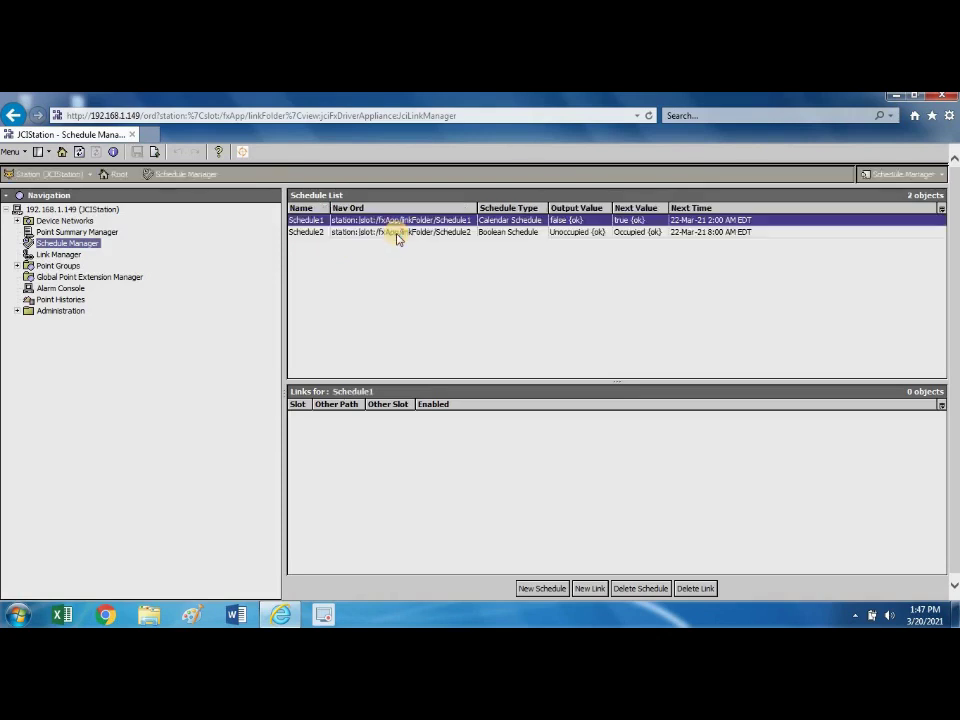
double_click(395, 221)
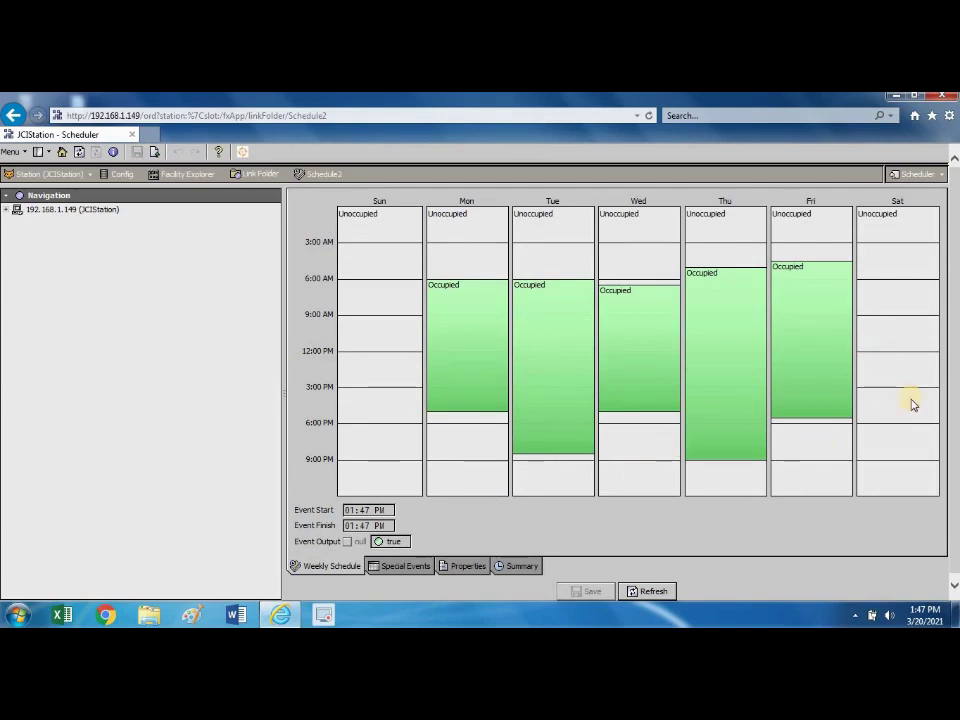
Add a Saturday Occupied event from 12:30 PM to 7:30 PM to Schedule2 and save it.
drag(903, 357, 902, 440)
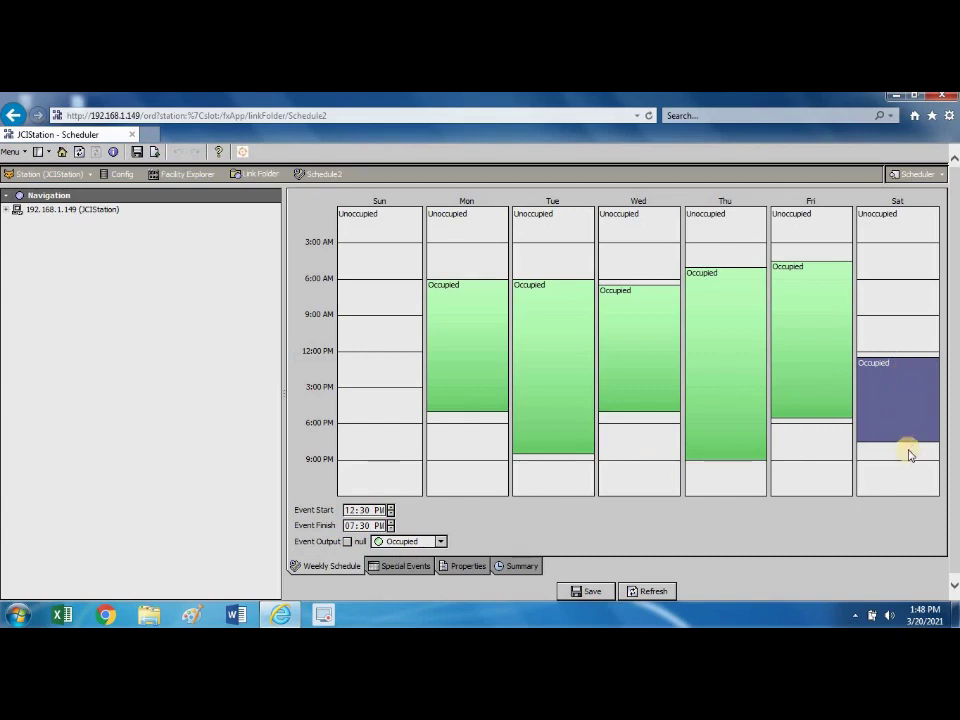
click(594, 594)
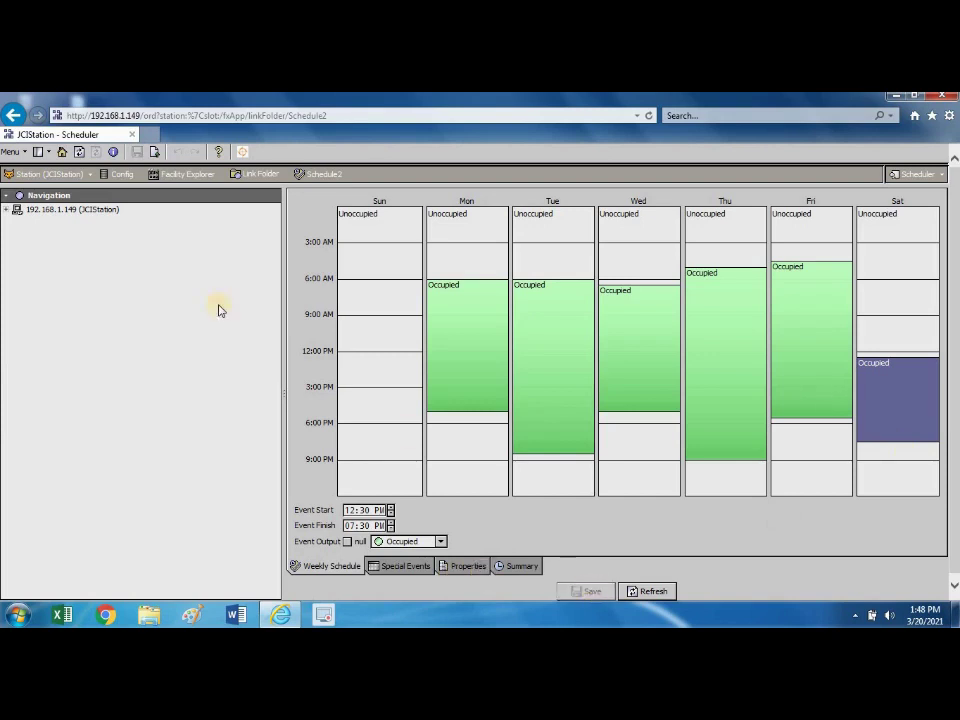
click(8, 210)
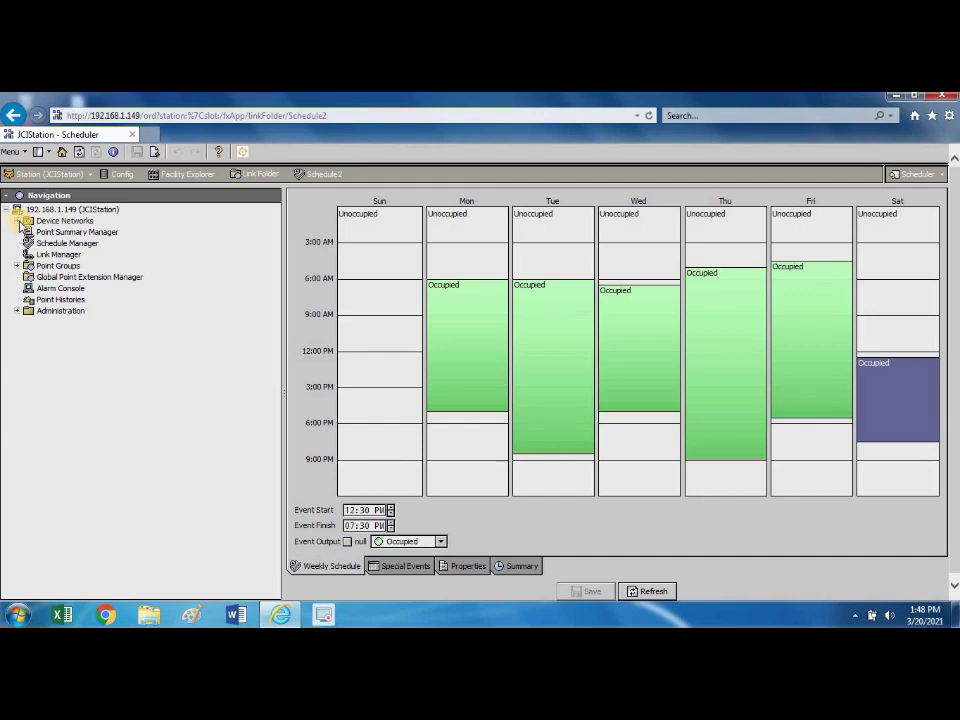
Expand Device Networks and BacnetNetworkTest in the tree and reopen the VAV1 graphic.
click(17, 221)
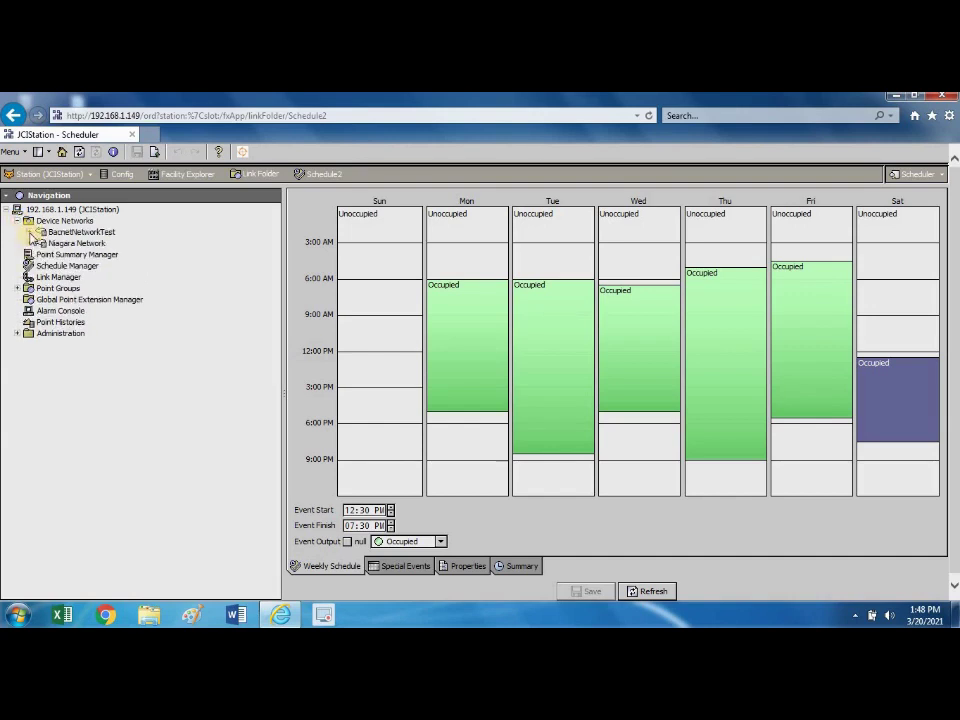
click(29, 232)
click(68, 288)
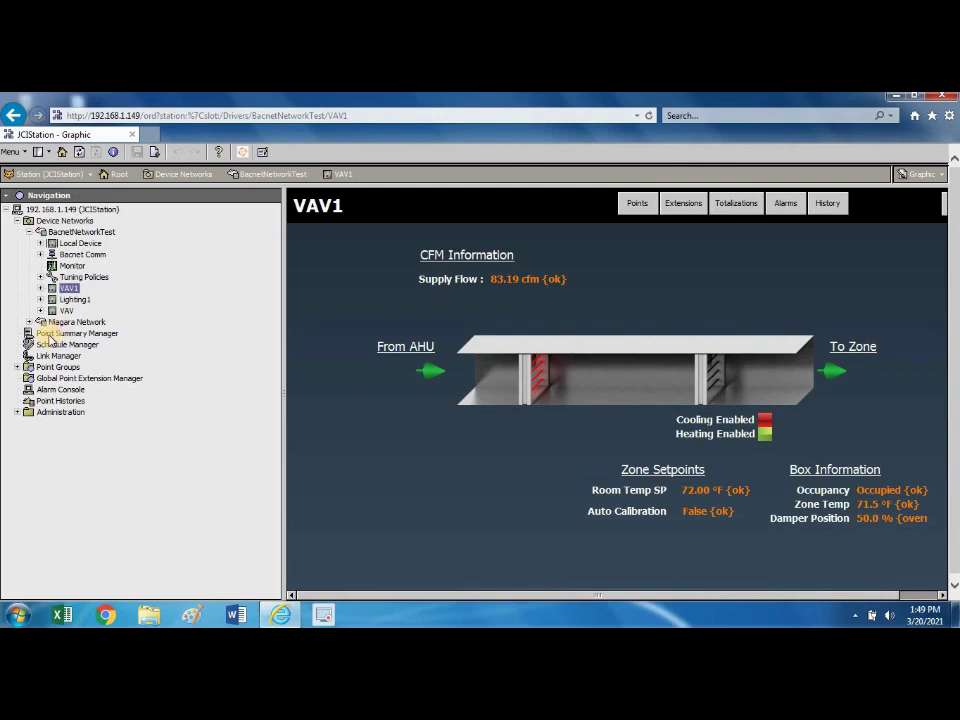
Collapse the Device Networks branch in the Navigation tree.
click(17, 220)
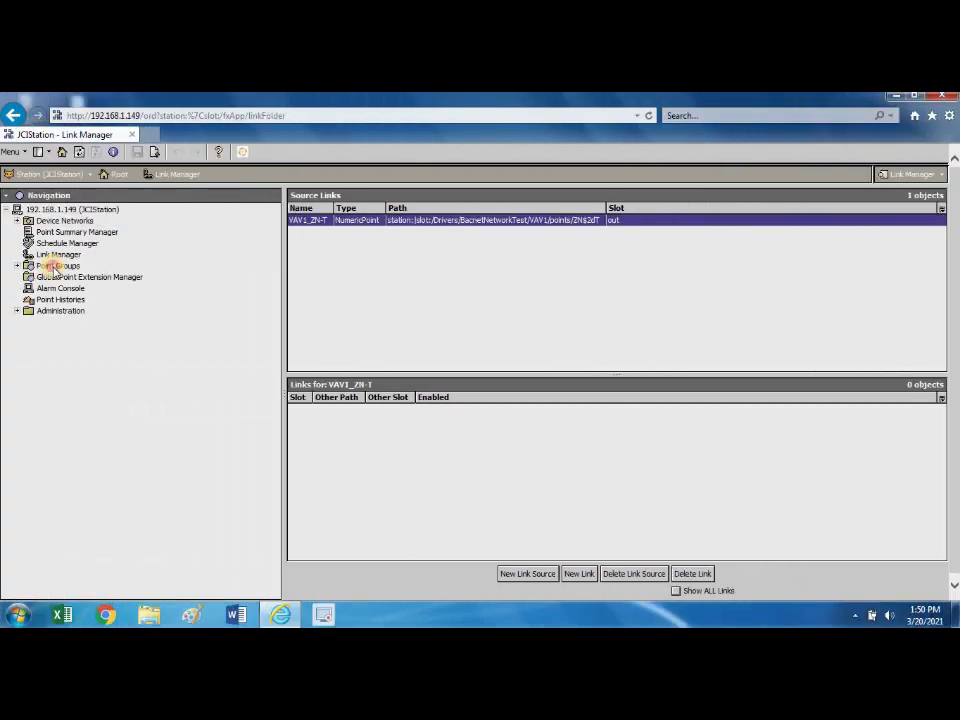
click(55, 266)
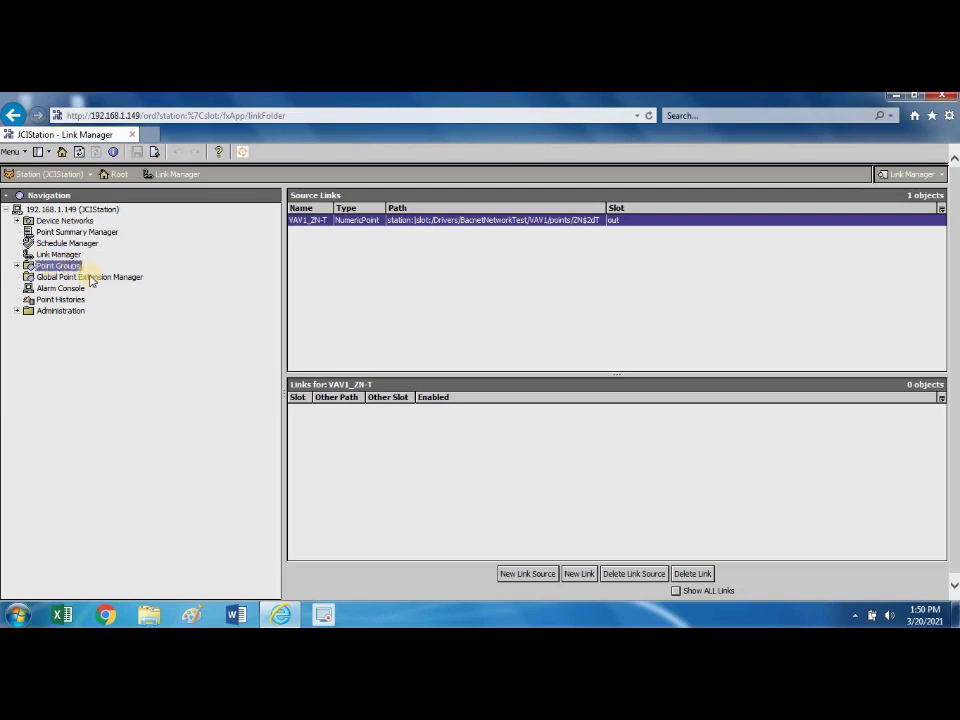
click(90, 277)
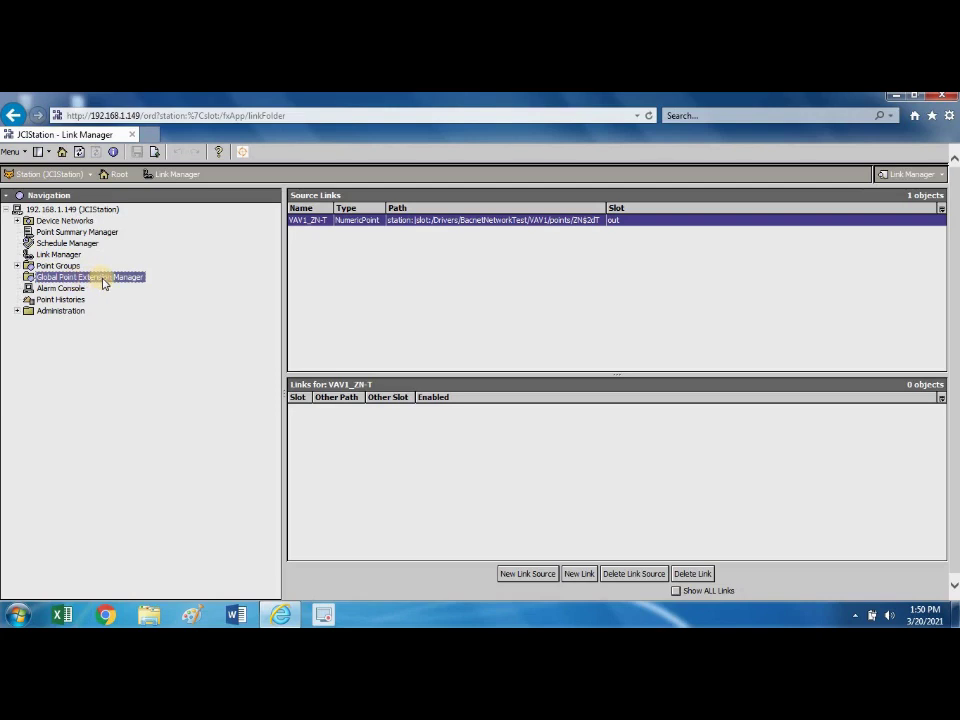
Open the Global Point Extension Manager and scroll through its point table.
double_click(137, 283)
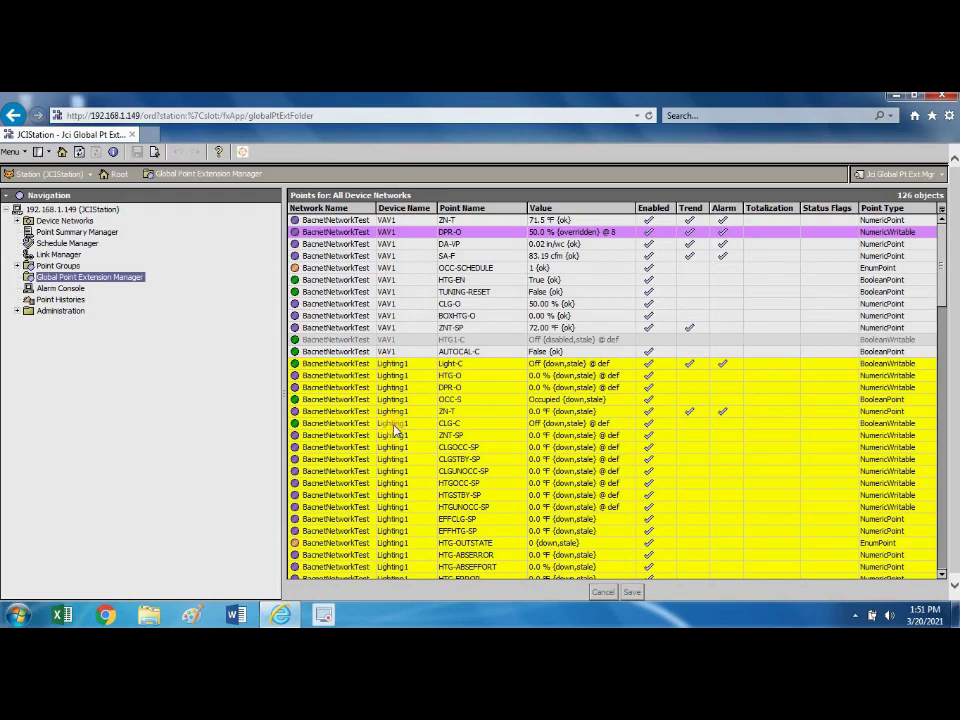
scroll(395, 428, down, 1)
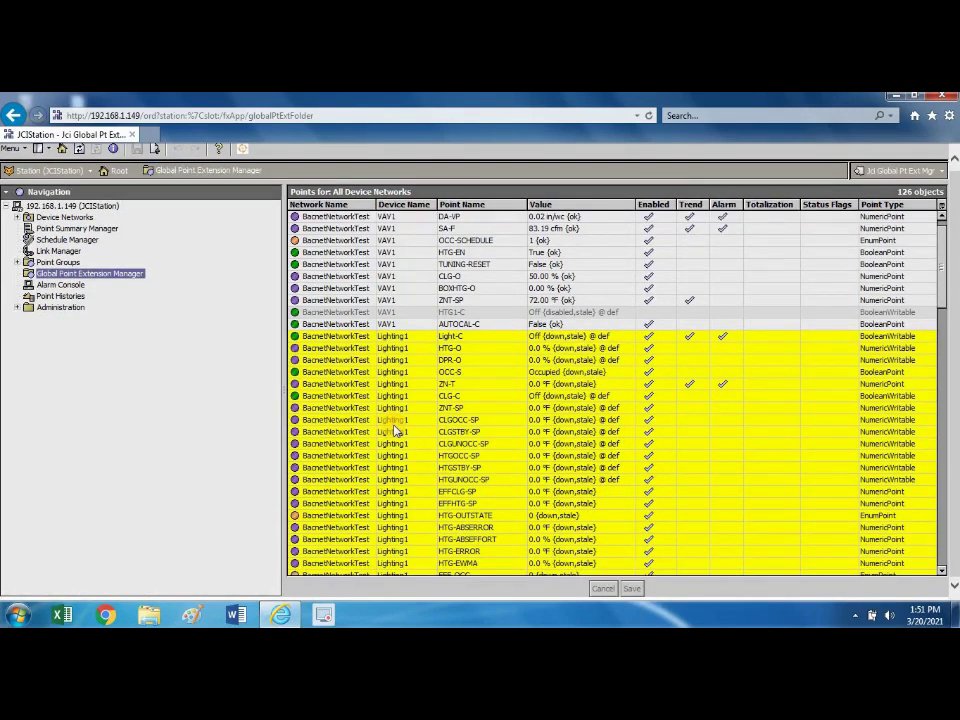
scroll(396, 428, up, 1)
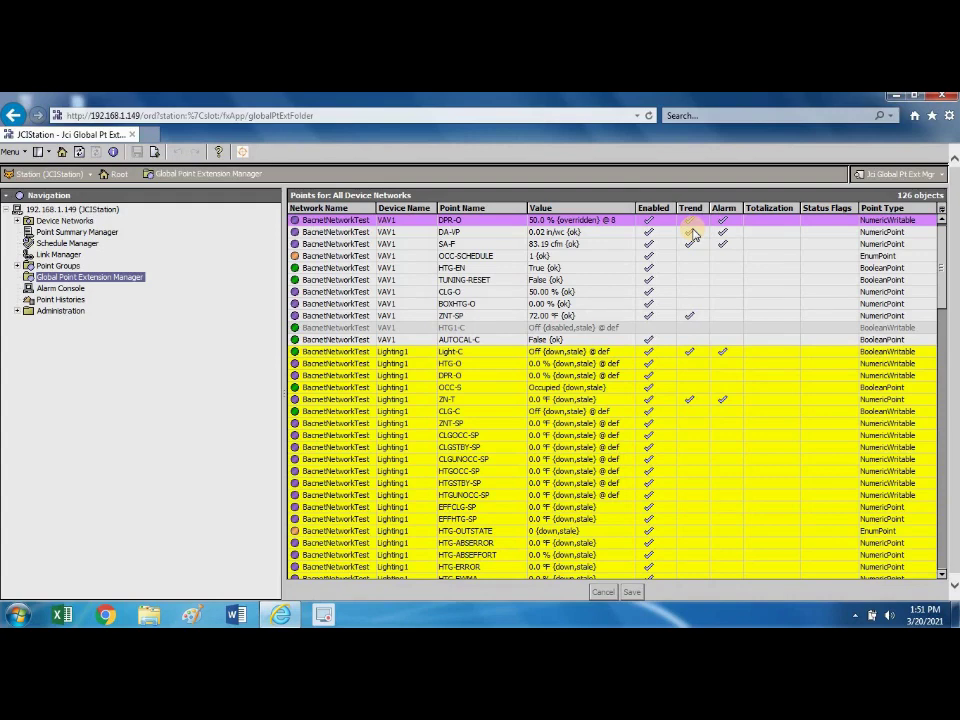
Enable Cov/Interval trend extensions on VAV1's DPR-O and DA-VP points.
click(690, 221)
click(691, 238)
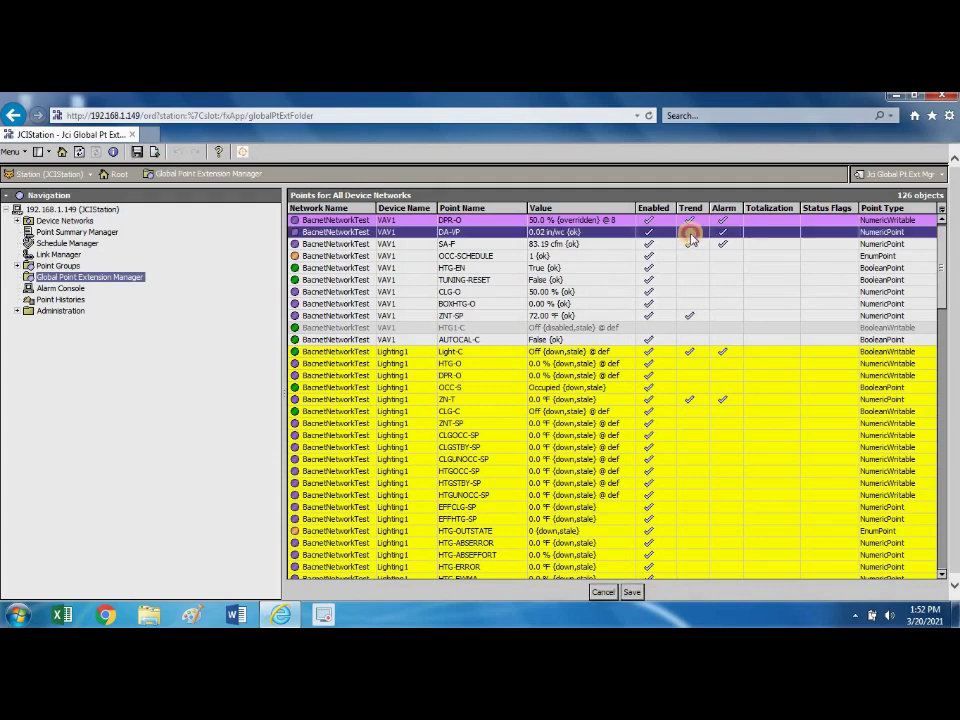
click(696, 240)
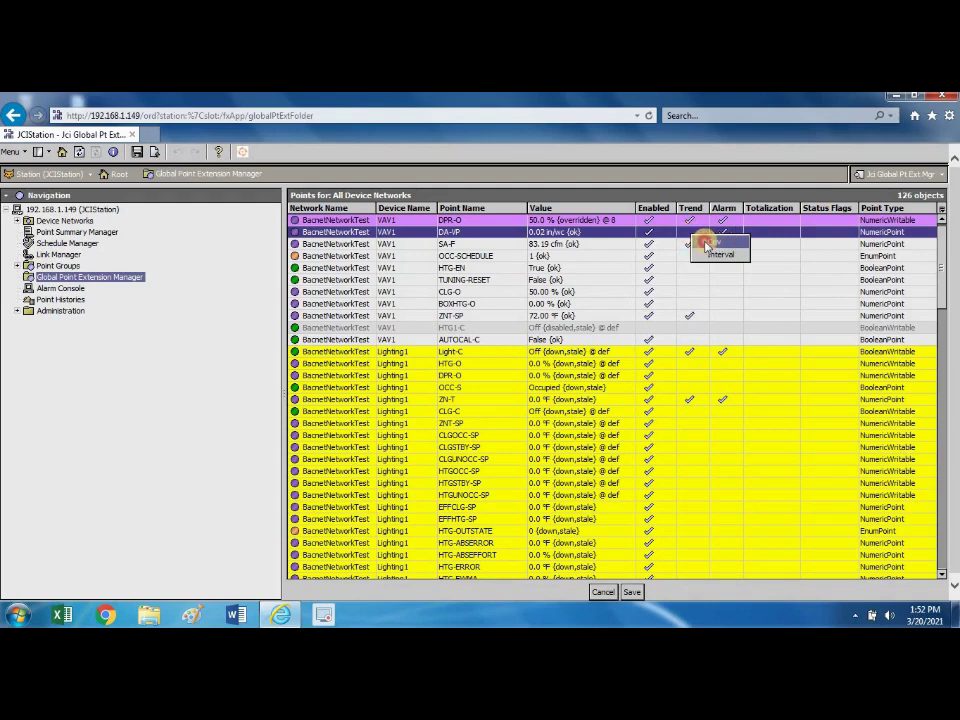
click(710, 243)
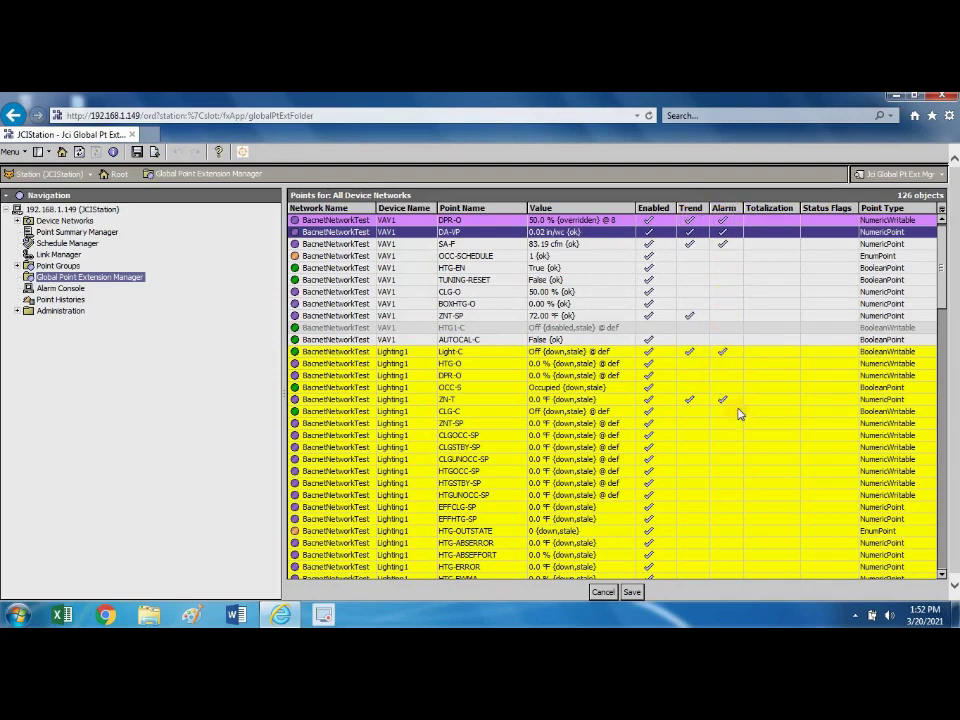
click(750, 227)
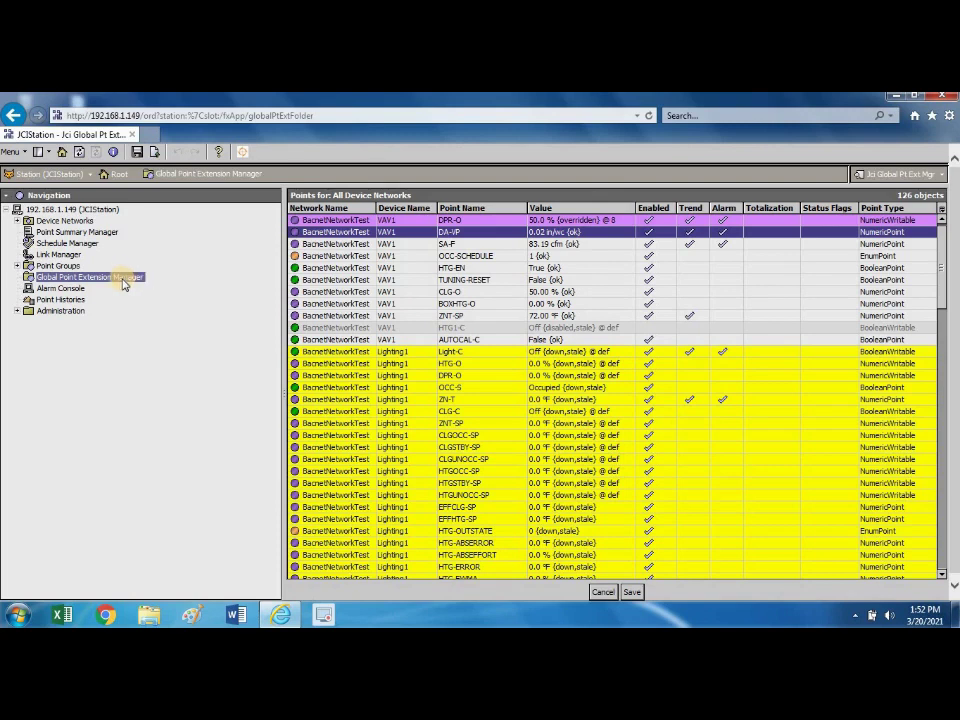
Open Point Group under Point Groups, showing VAV1_ZN-T, VAV1_SUPHTG1-C and Lighting1_OCC-S.
click(68, 266)
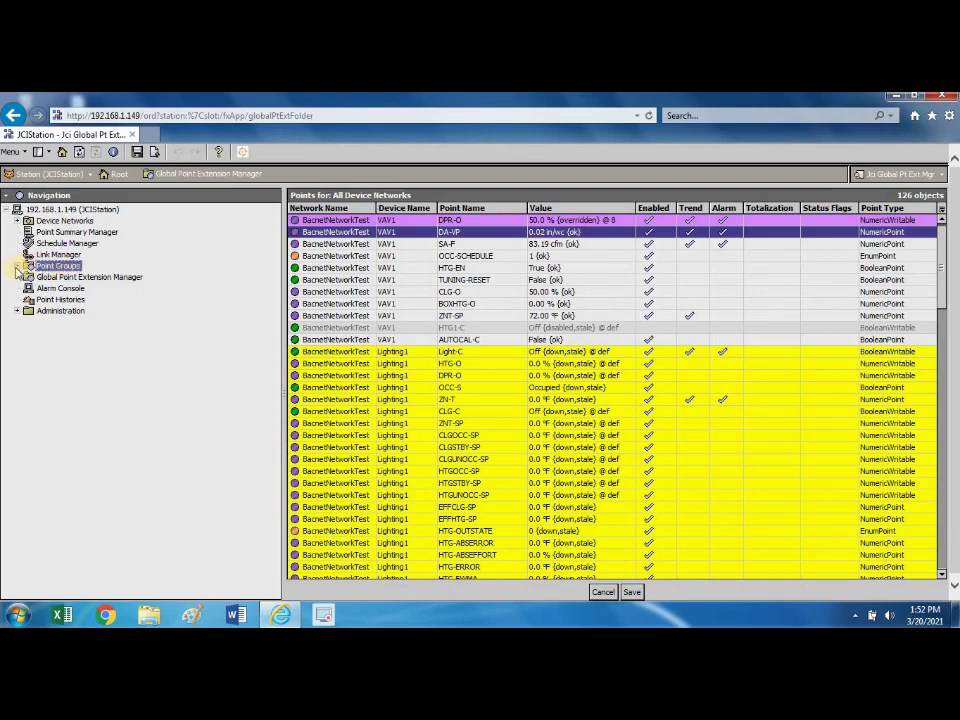
click(17, 266)
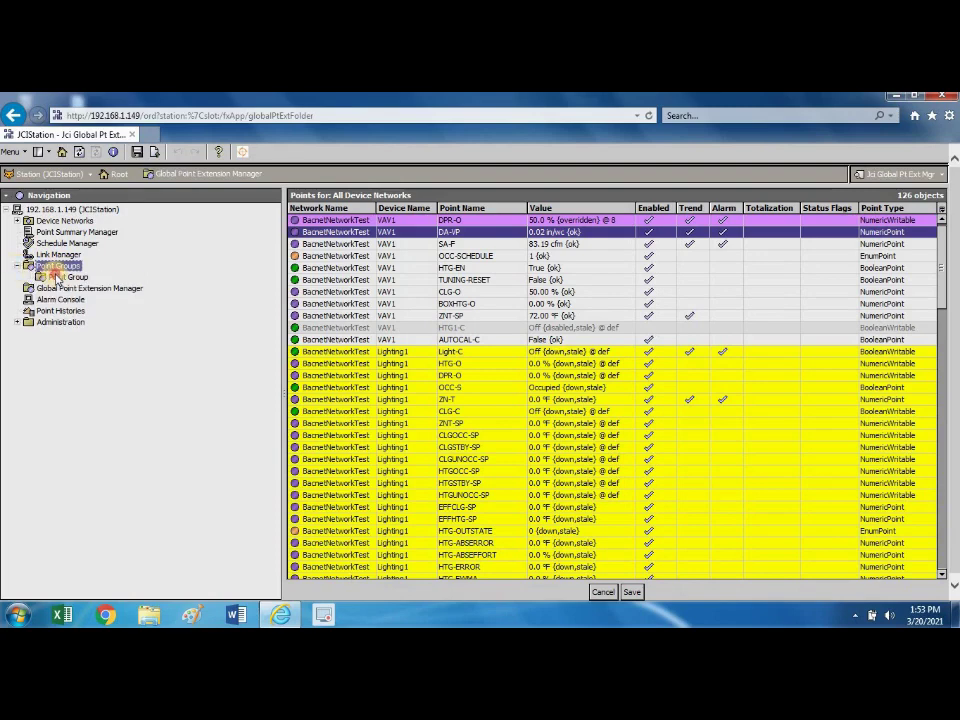
double_click(60, 277)
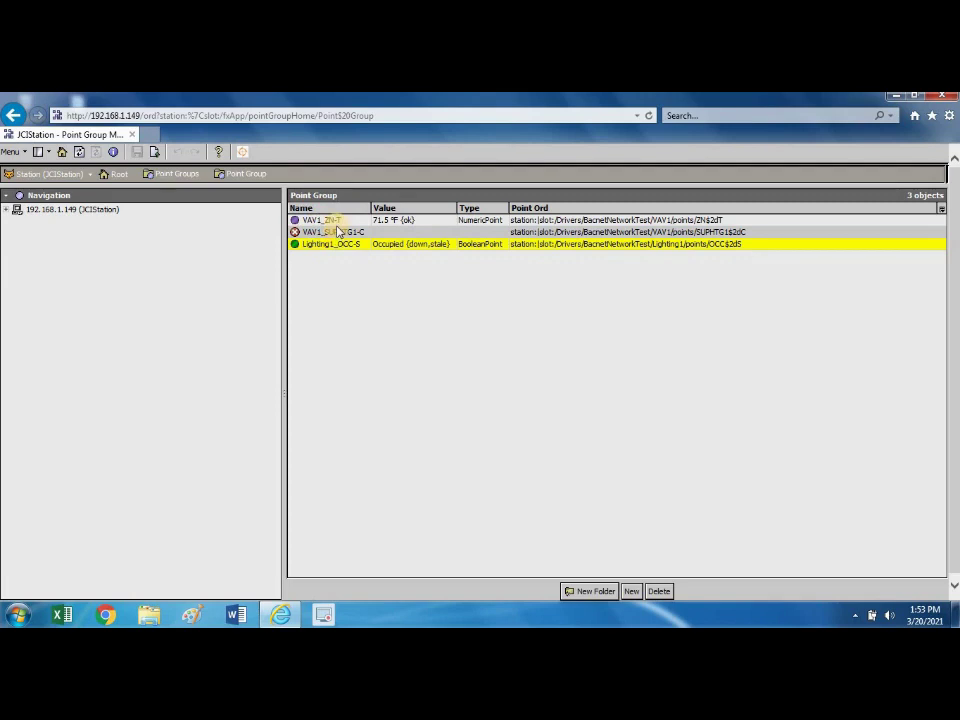
click(7, 210)
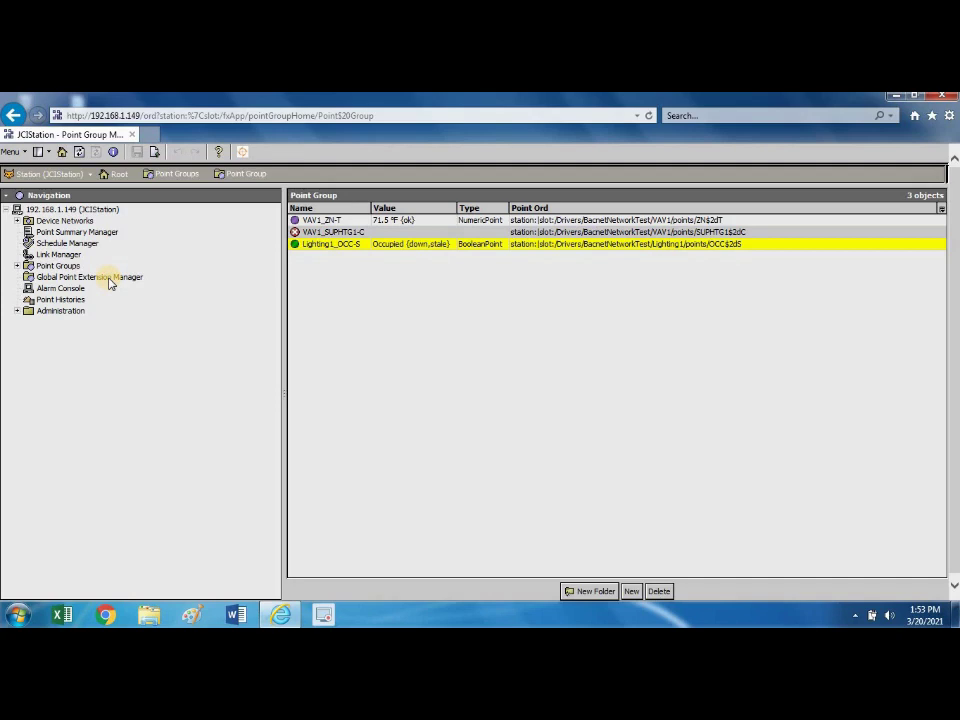
Expand Device Networks > BacnetNetworkTest > VAV1 and select VAV1's Points node.
click(17, 221)
click(29, 232)
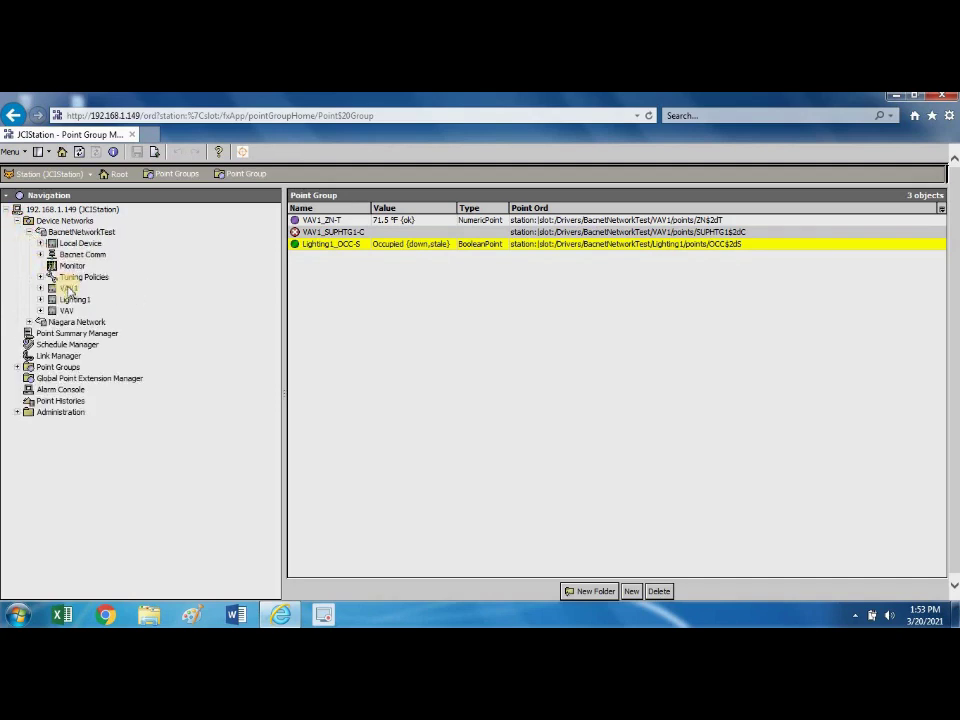
click(40, 288)
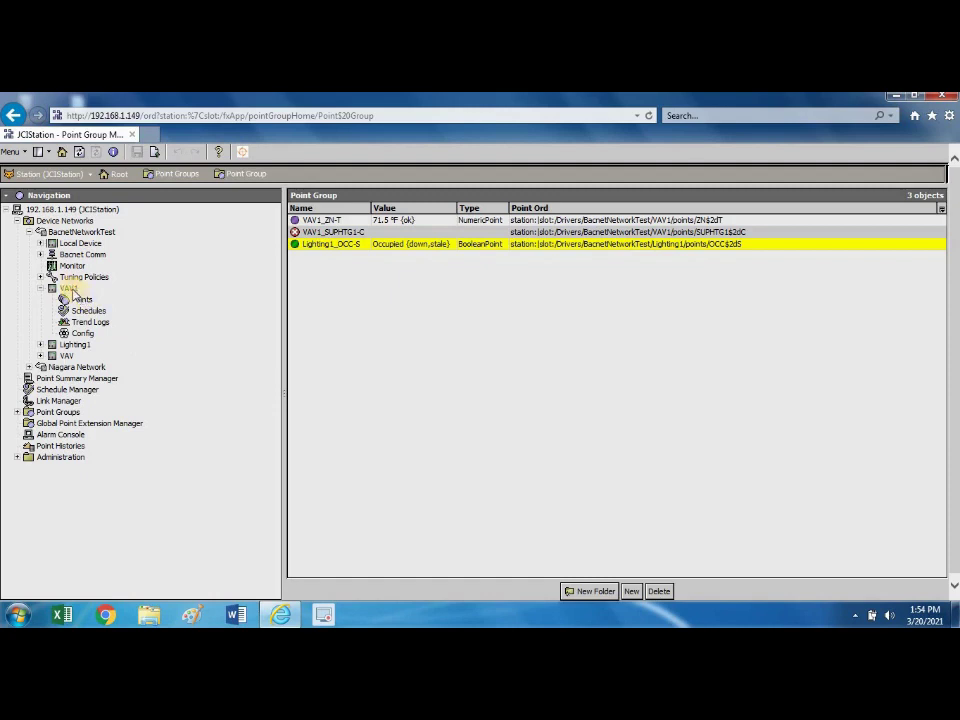
click(84, 300)
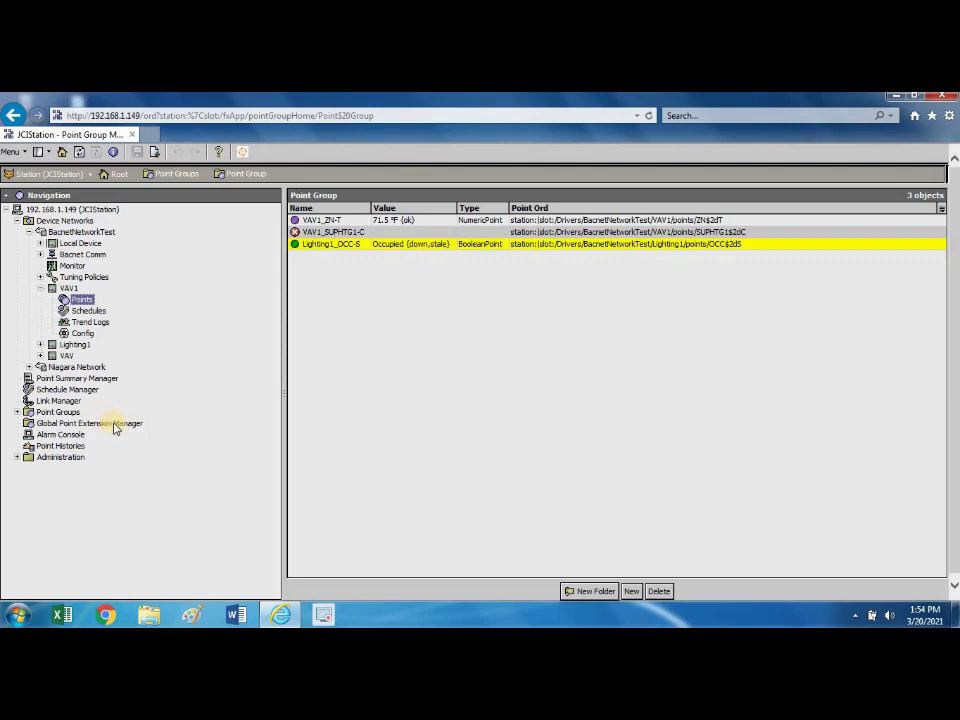
Reopen the Global Point Extension Manager and scroll through the 126-point table.
double_click(117, 424)
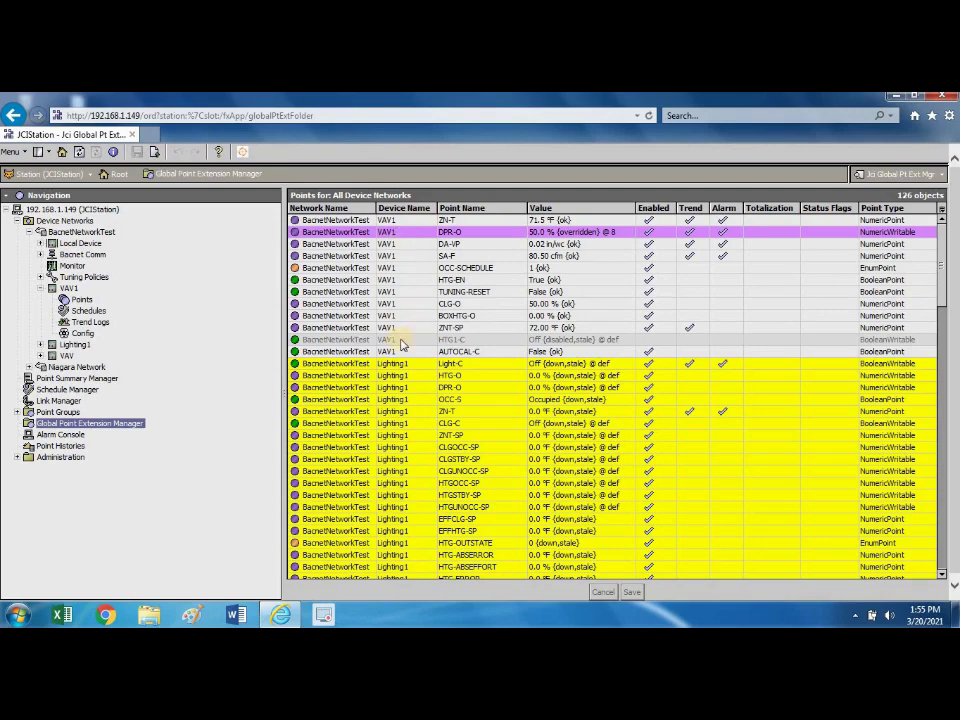
scroll(415, 339, down, 1)
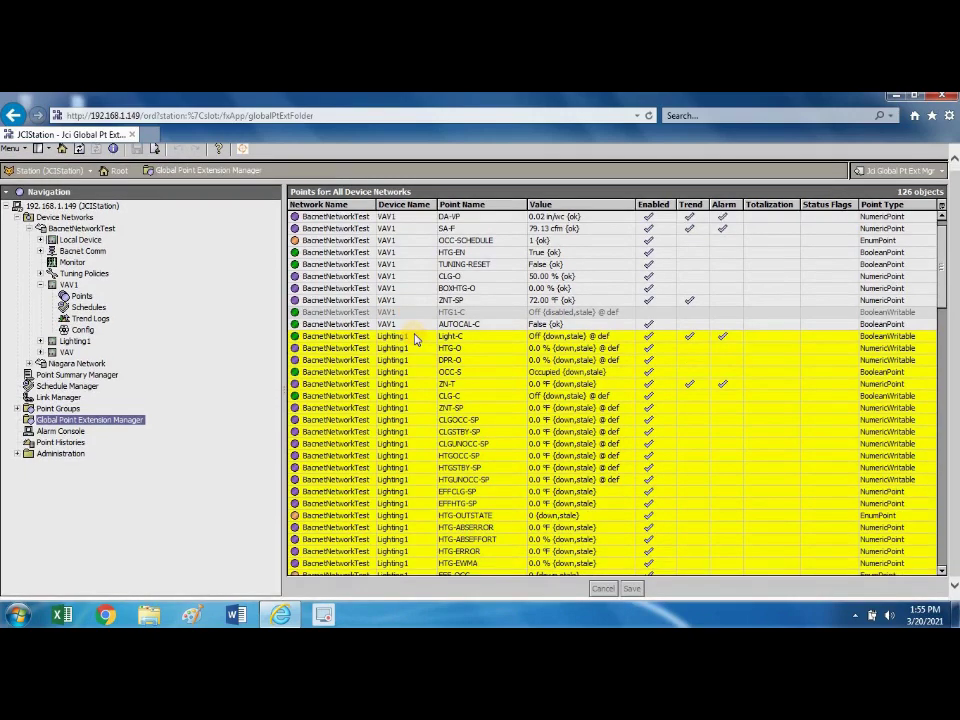
scroll(415, 339, down, 9)
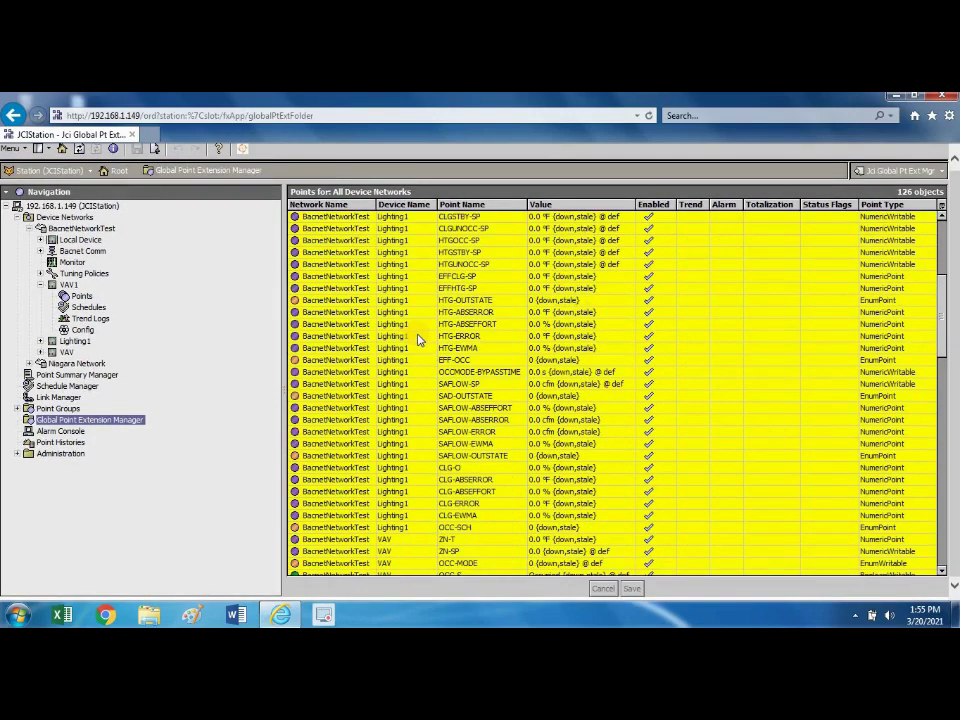
scroll(418, 340, down, 8)
scroll(418, 340, up, 4)
scroll(418, 340, up, 13)
scroll(418, 340, up, 1)
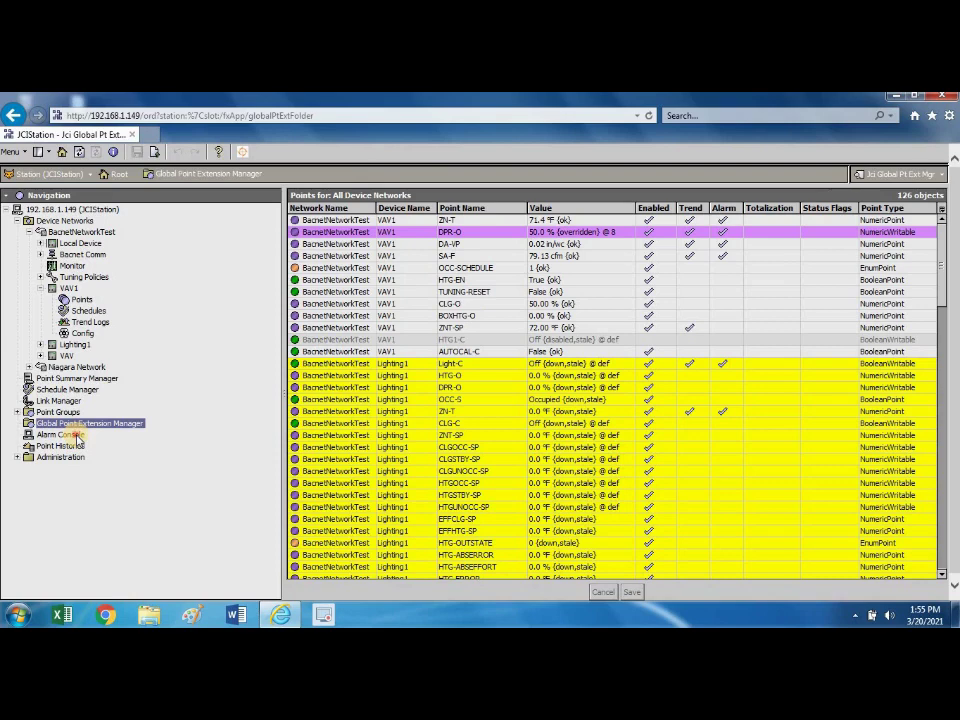
Open the Alarm Console and check the Time Range choices, leaving the range unchanged.
click(76, 436)
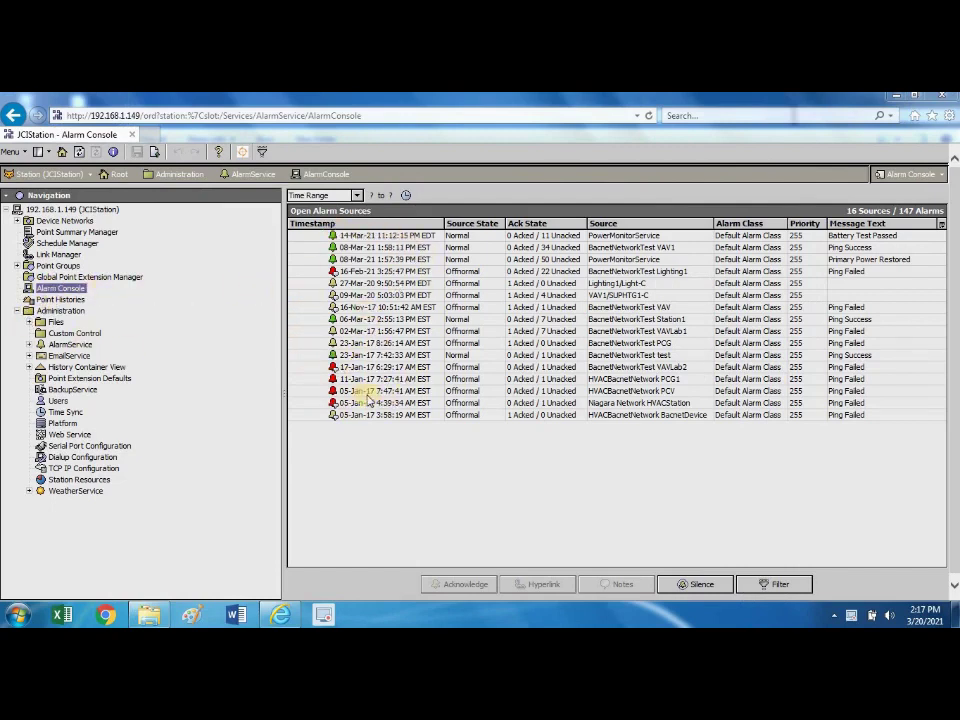
click(350, 197)
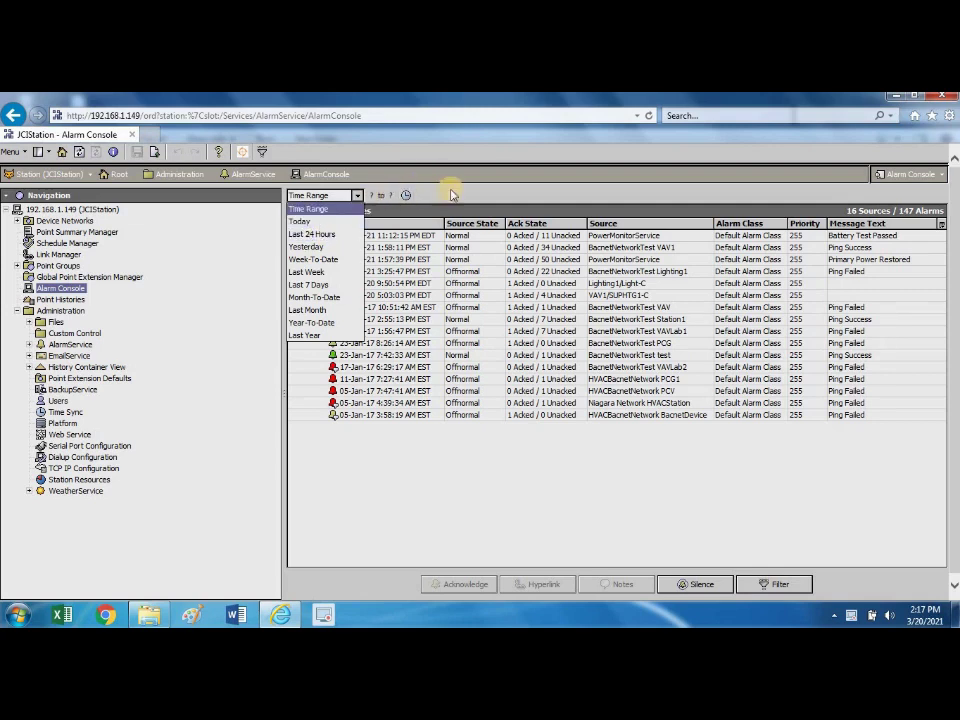
click(366, 212)
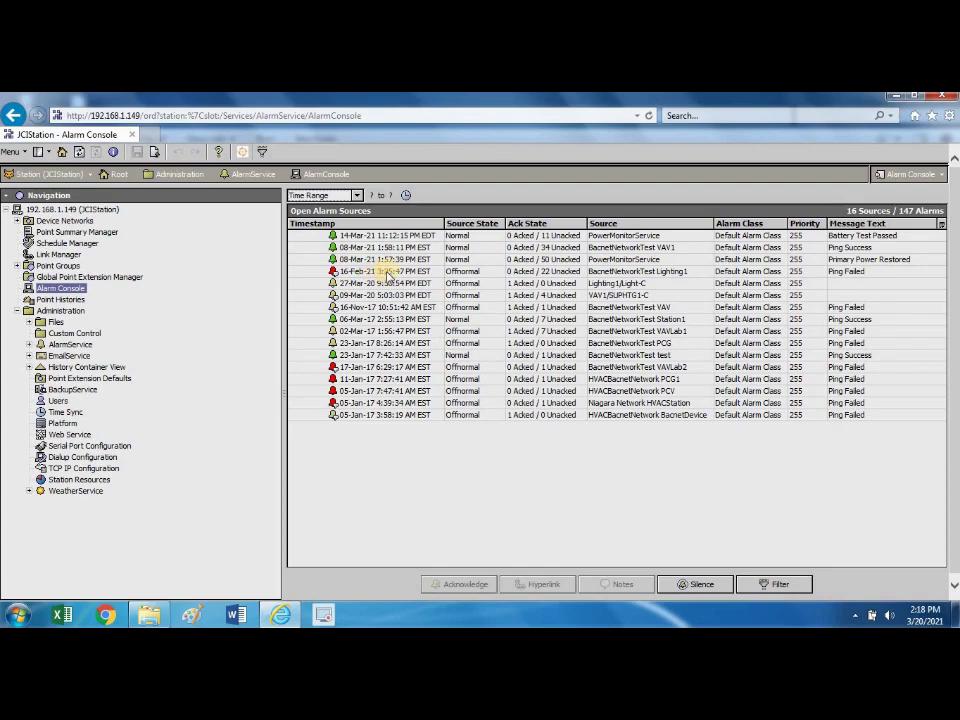
Acknowledge Lighting1's Ping Failed alarm from its alarm list and view its notes.
double_click(387, 273)
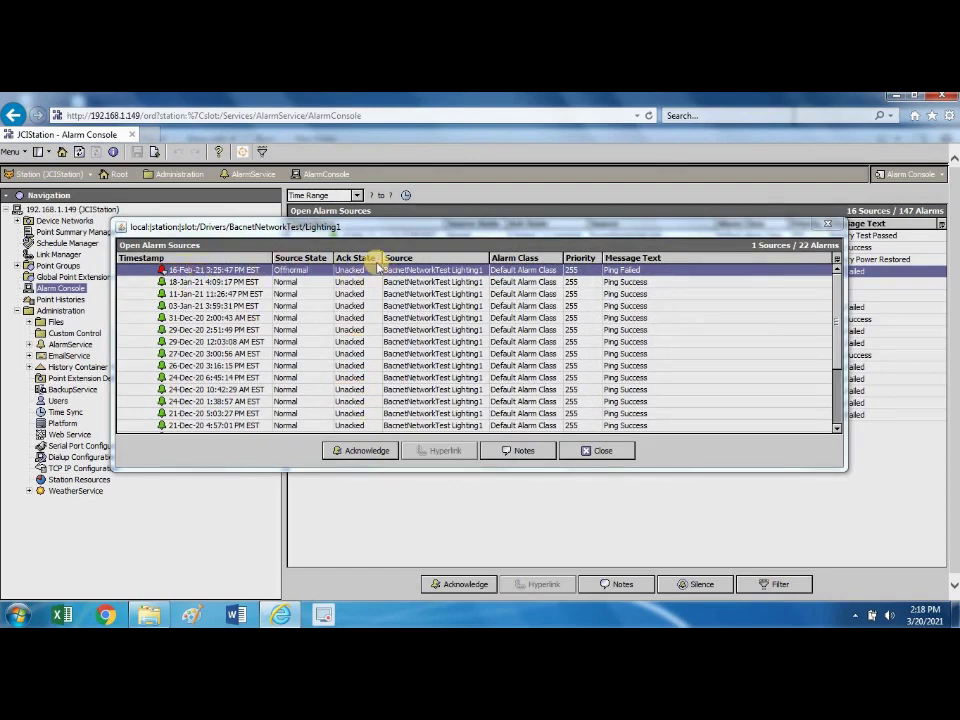
click(377, 451)
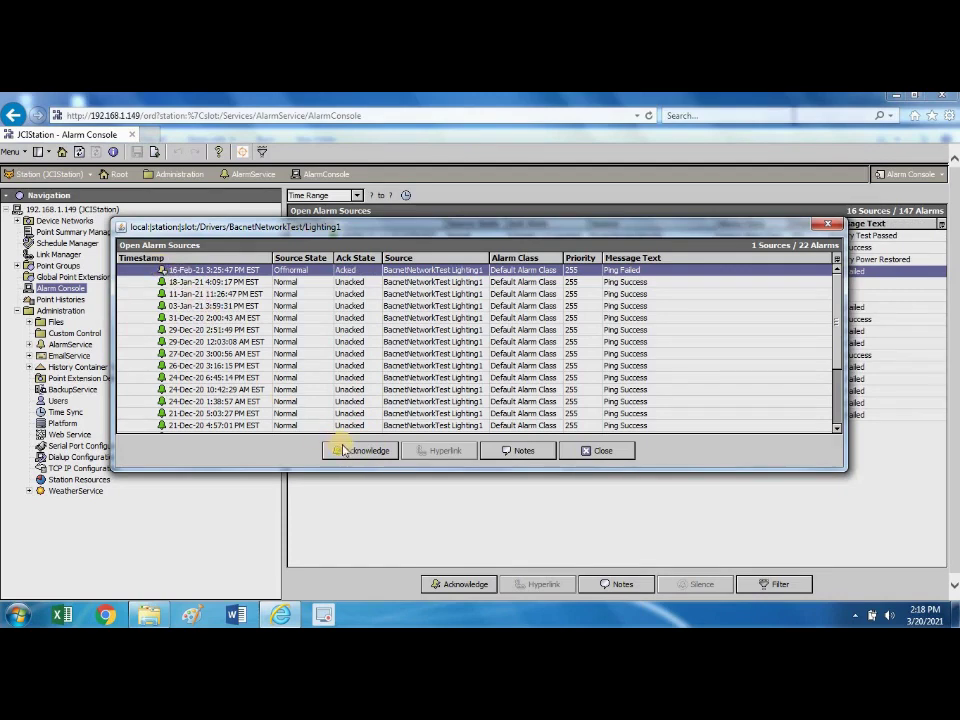
click(519, 451)
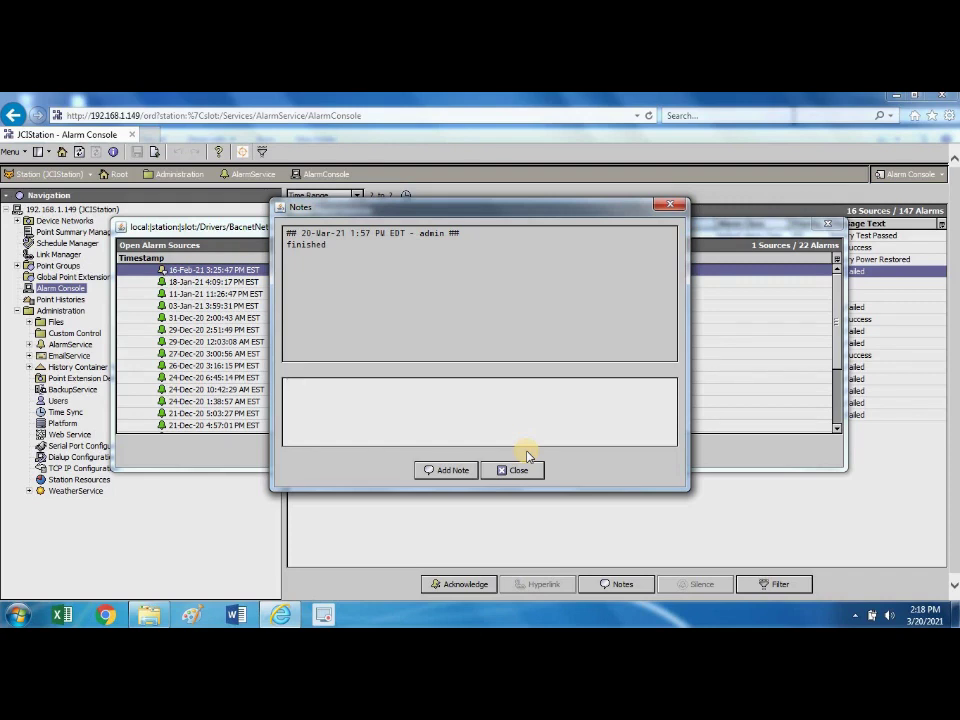
Enter 'issue: conclusion' in the Notes dialog and add it as a note.
text(is)
text(sue)
text(: )
text(con)
text(cl)
text(usion)
click(447, 471)
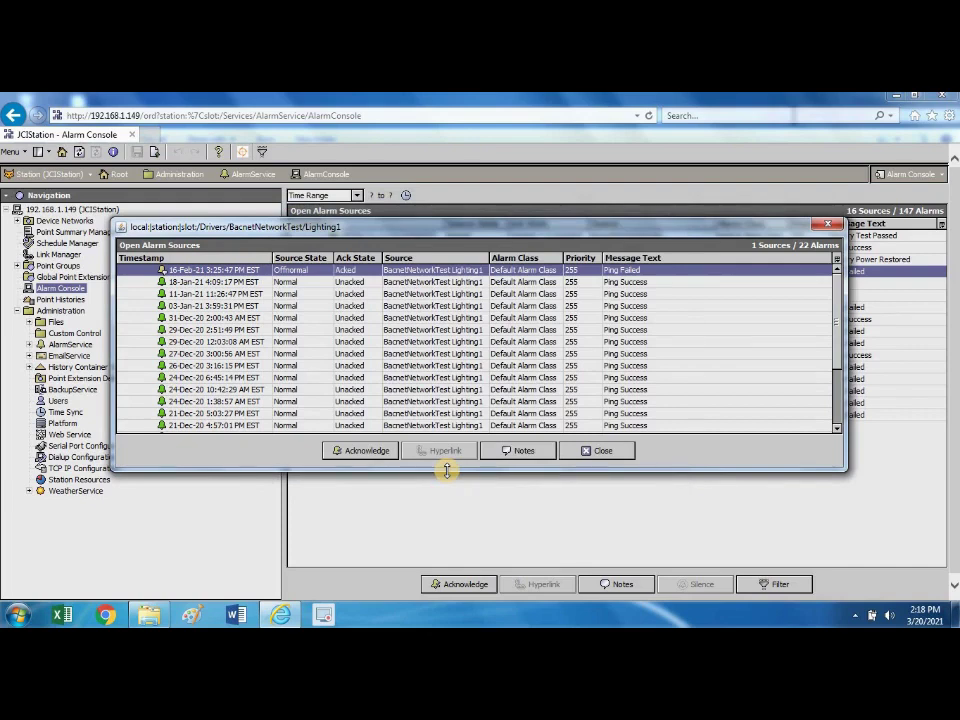
Close the Lighting1 Open Alarm Sources dialog.
click(606, 452)
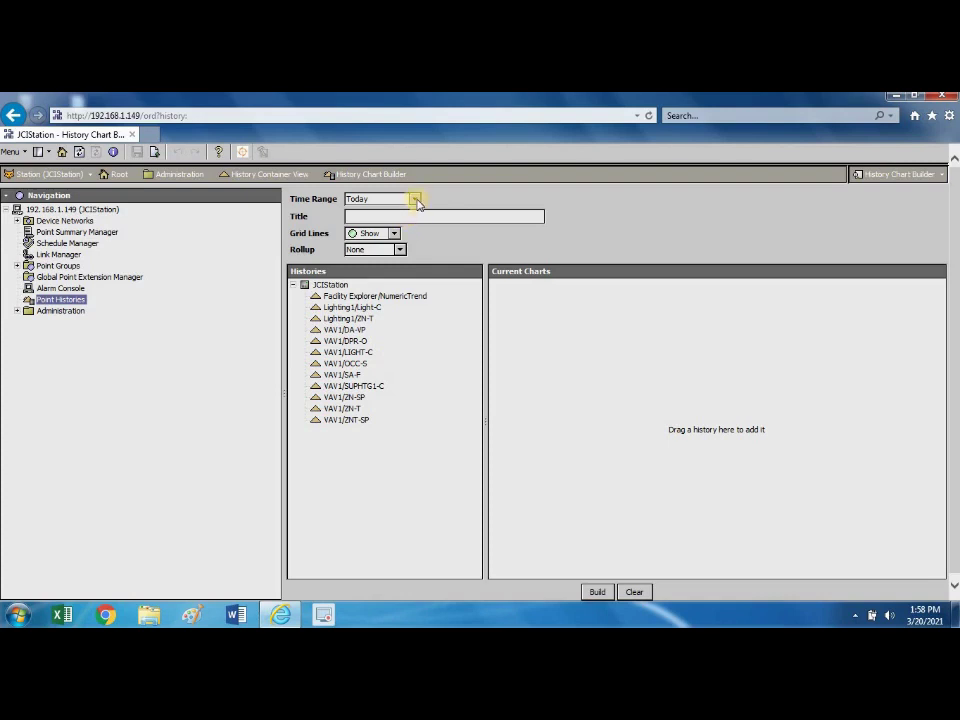
Set the chart time range to Last 24 Hours, title it 'Temp Trend', and select VAV1/ZN-T.
click(414, 199)
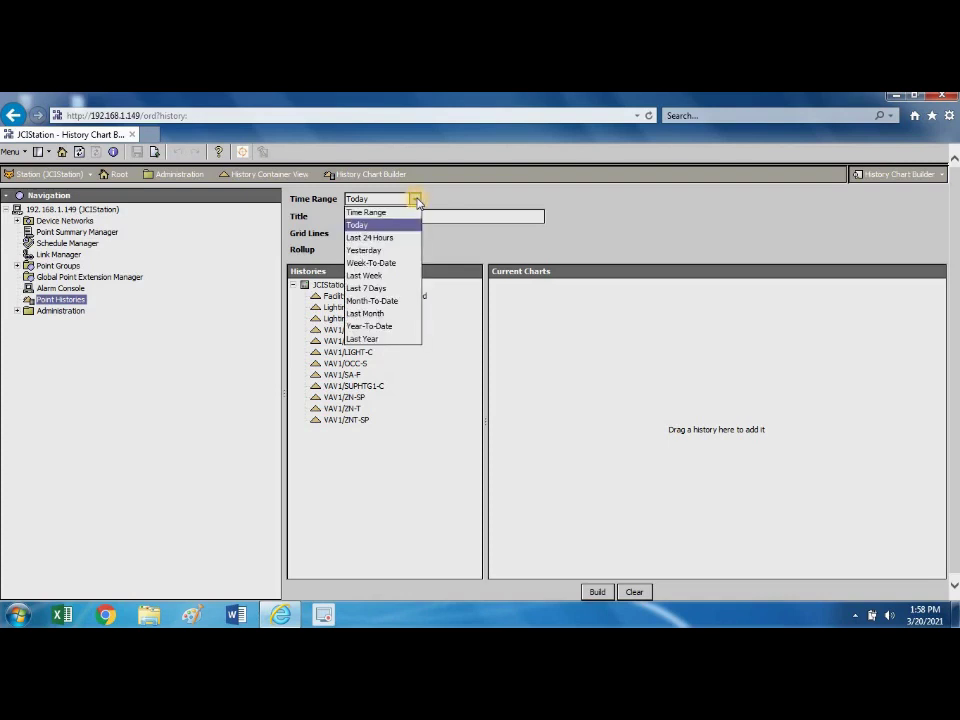
click(388, 241)
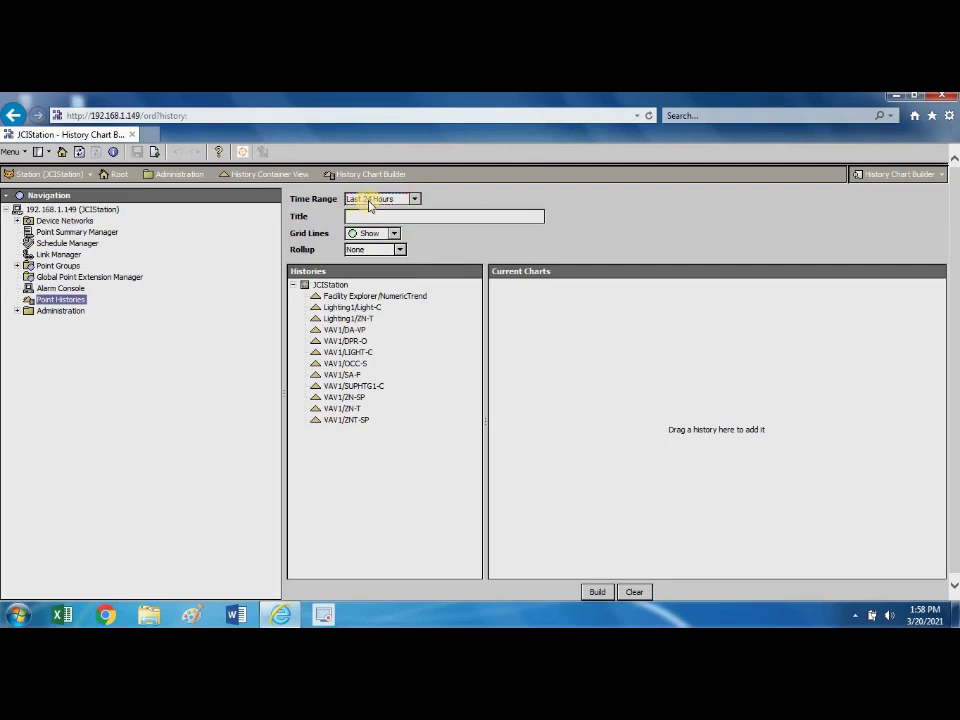
click(408, 215)
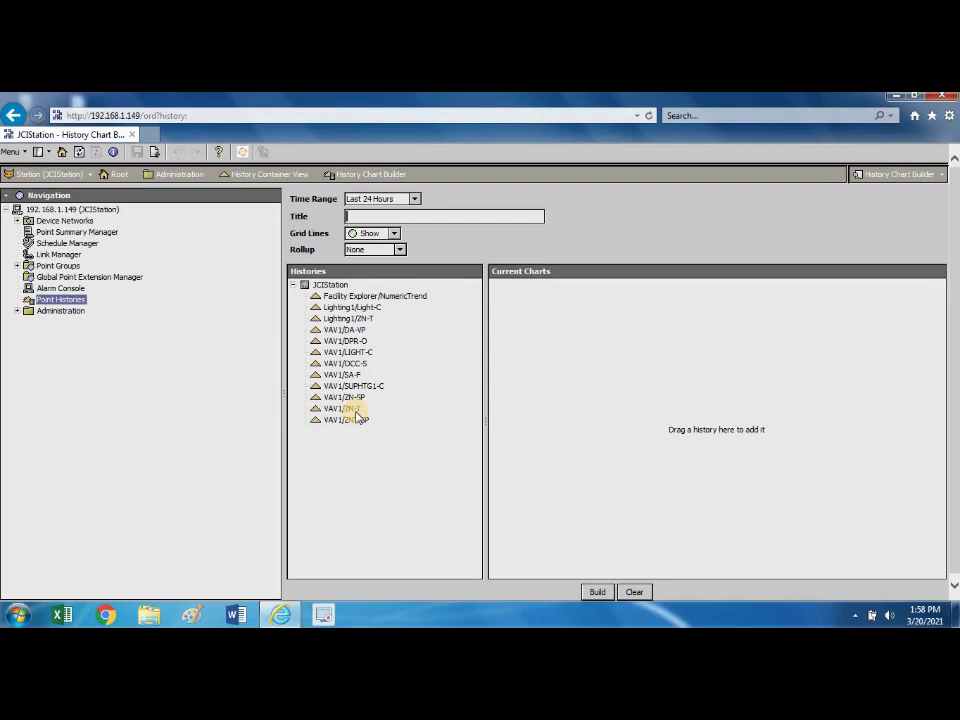
text(Temp Trend)
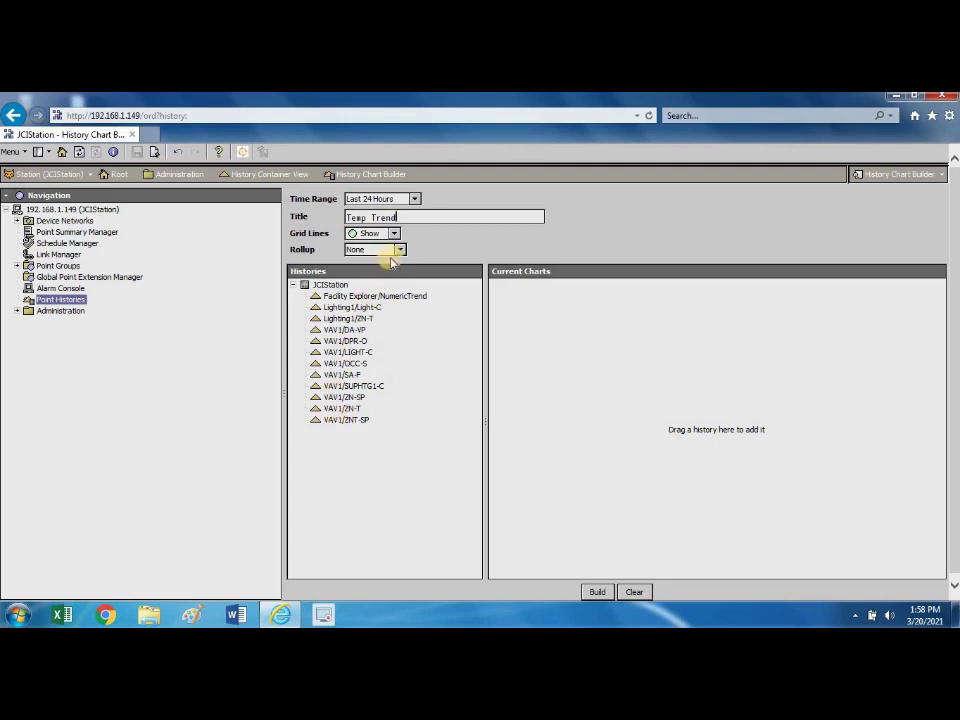
click(352, 409)
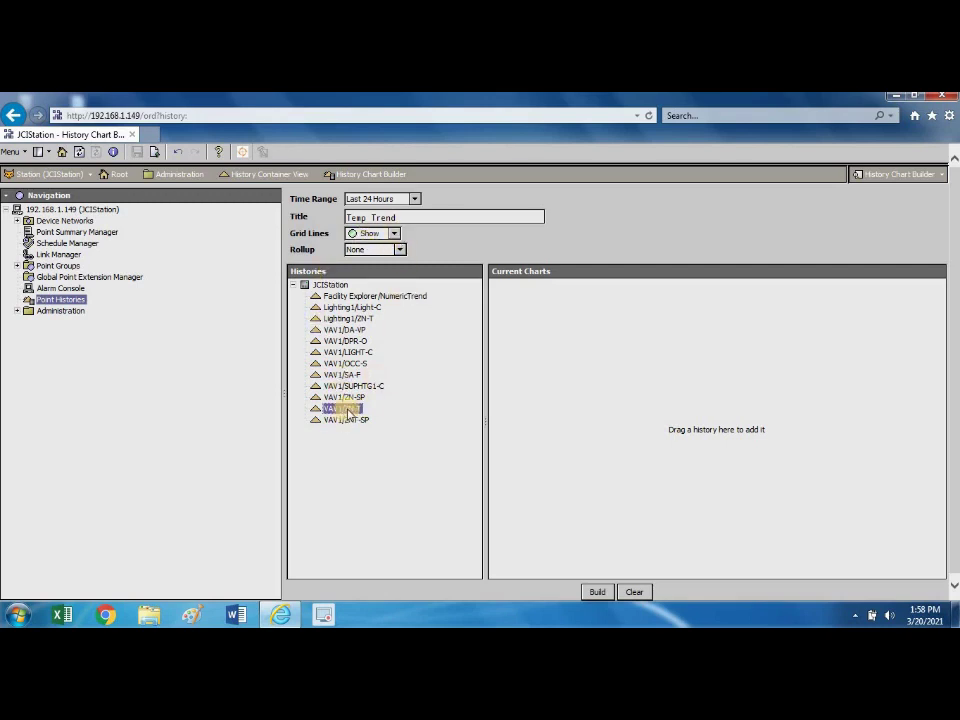
Add VAV1/ZN-T to Current Charts as a Line Chart and build the Temp Trend chart.
drag(352, 409, 598, 378)
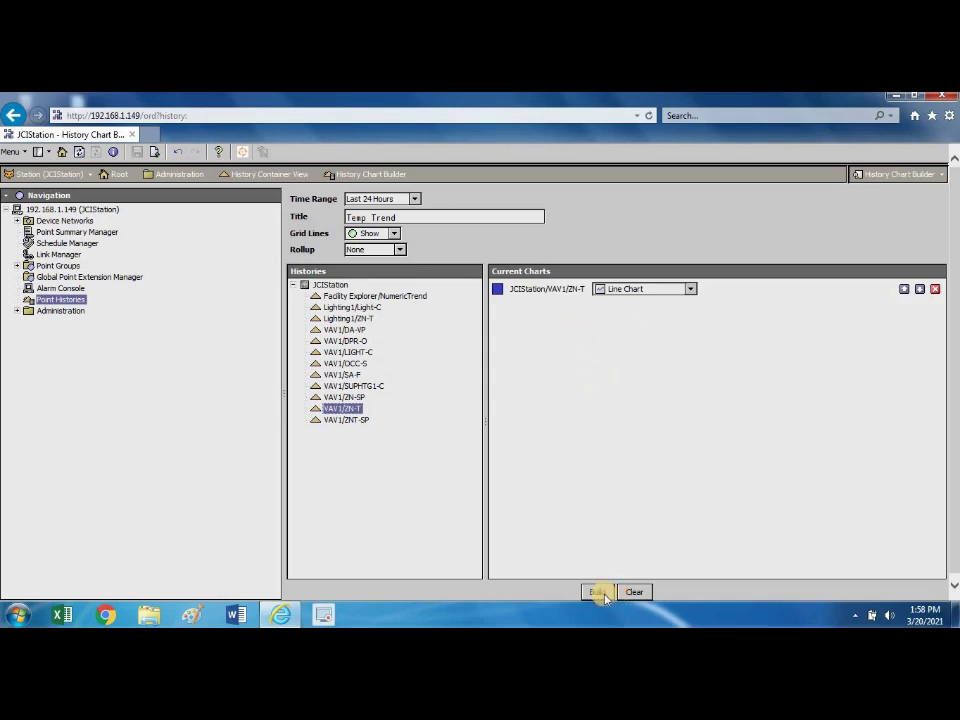
click(690, 289)
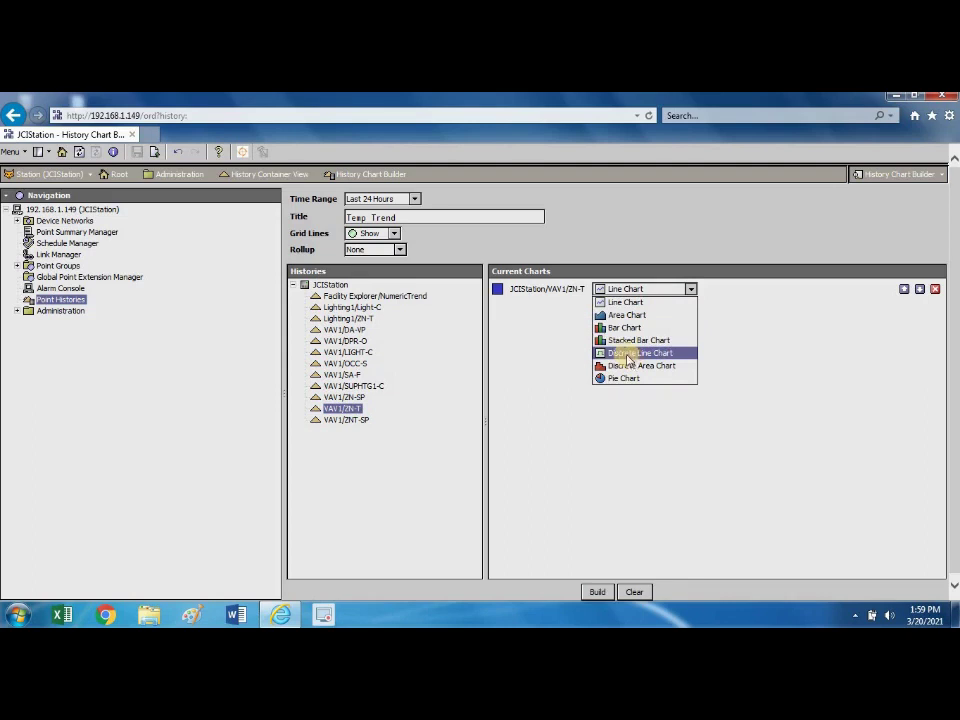
click(638, 302)
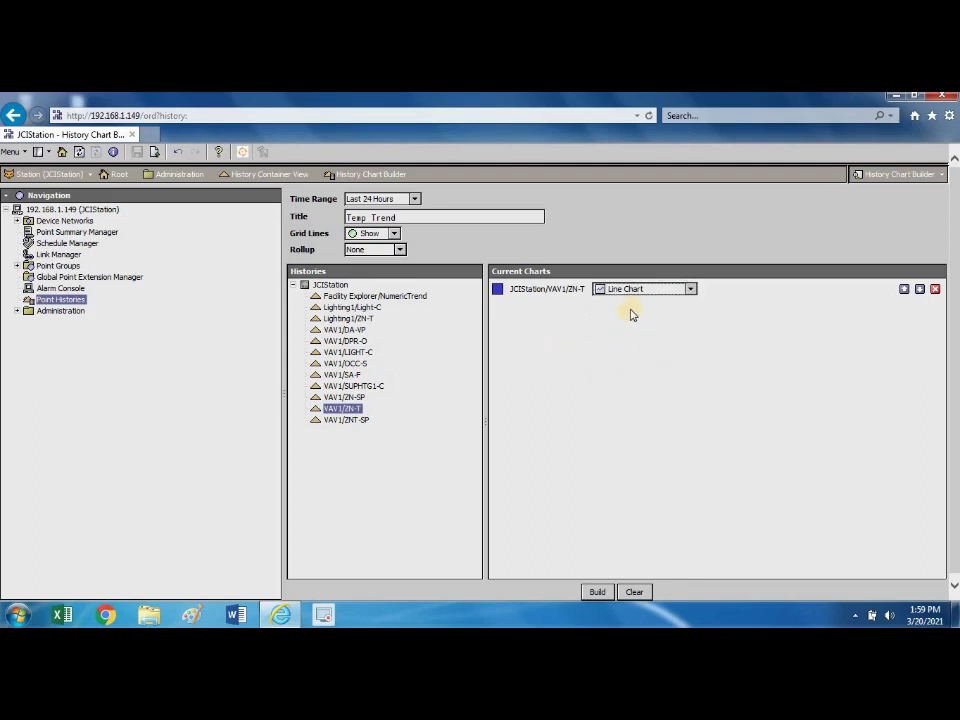
click(598, 593)
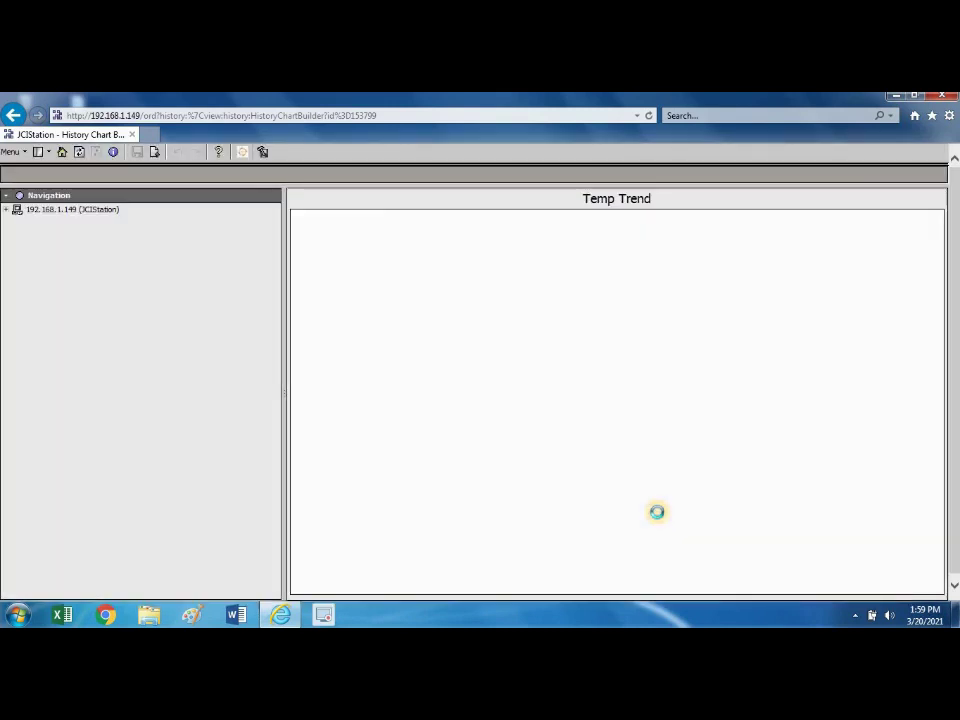
Read the Temp Trend chart values, then expand the station root and Administration nodes.
mouse_move(659, 516)
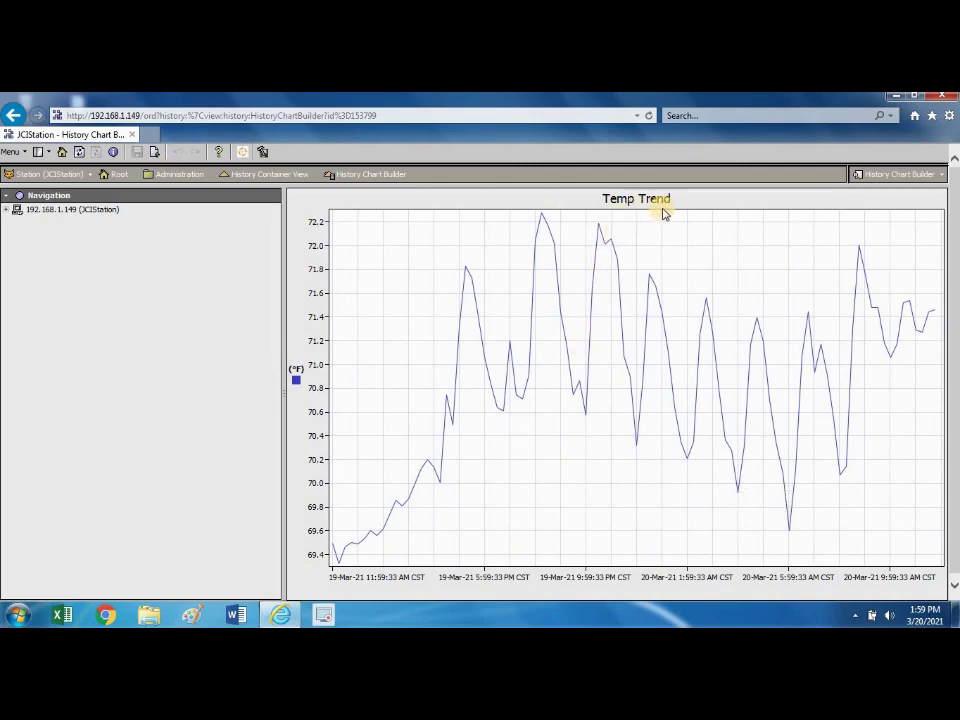
mouse_move(669, 214)
click(7, 211)
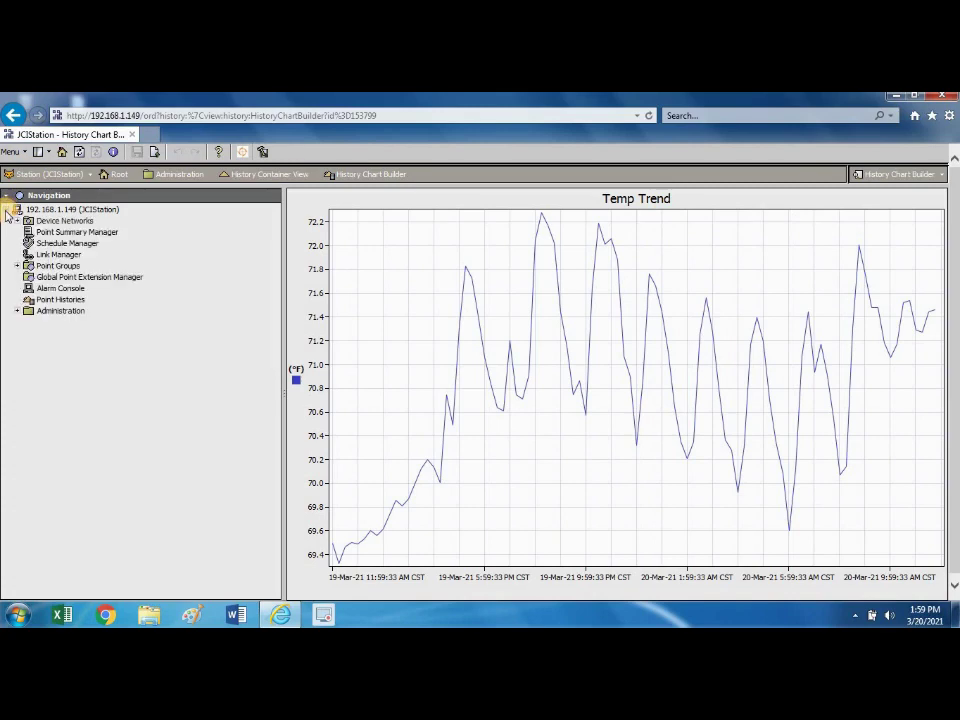
click(18, 312)
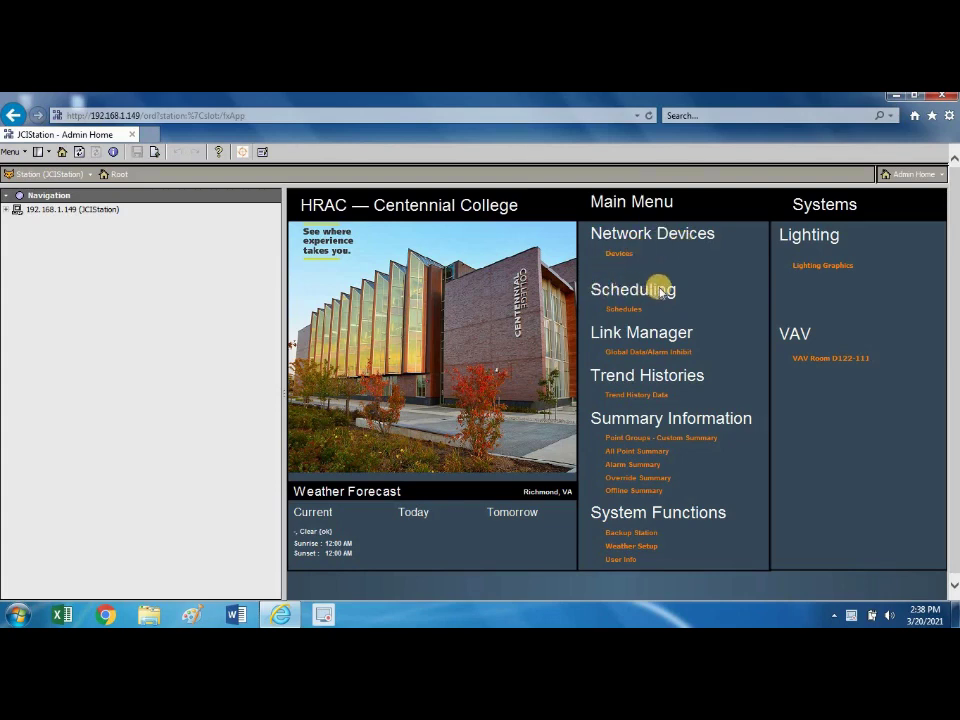
Expand the 192.168.1.149 (JCIStation) node in the Navigation tree.
click(9, 211)
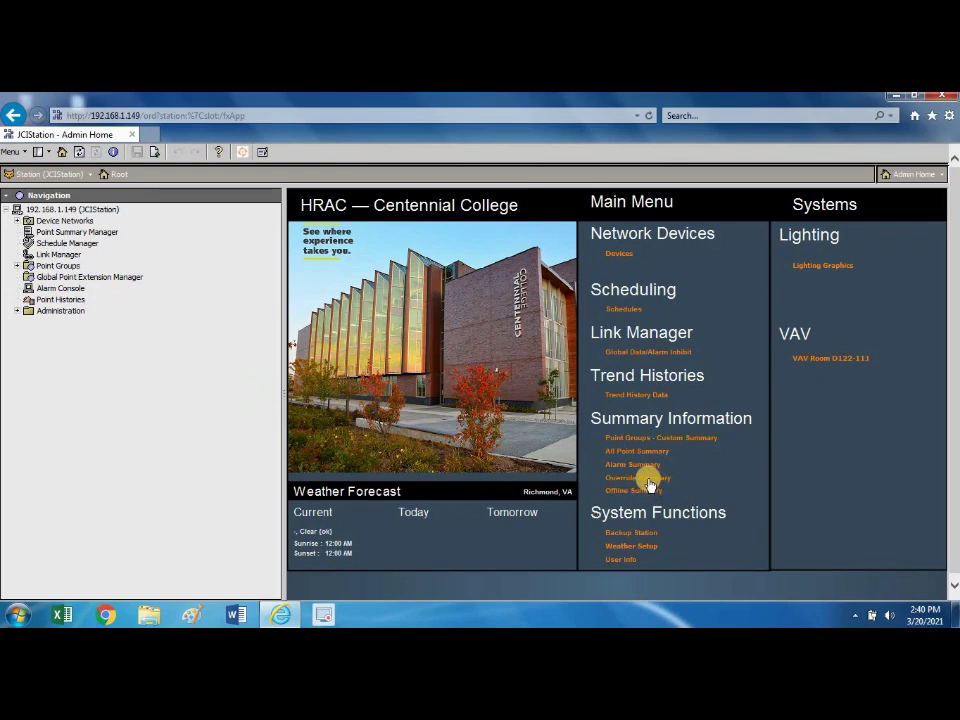
Open the empty Override Summary page and expand Device Networks and BacnetNetworkTest in the tree.
click(649, 480)
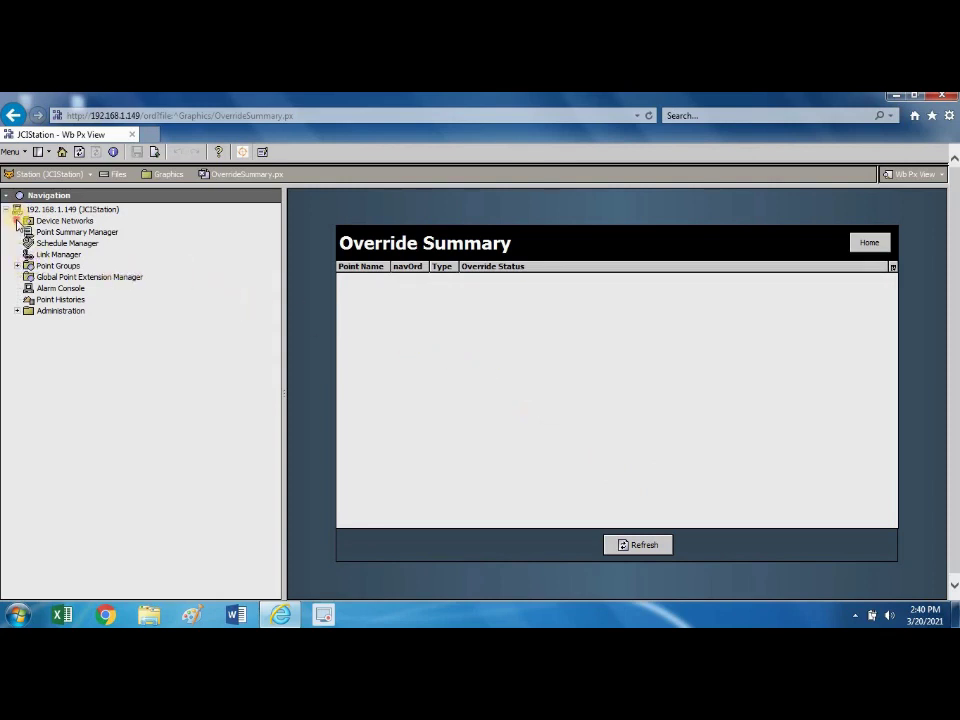
click(18, 220)
click(29, 232)
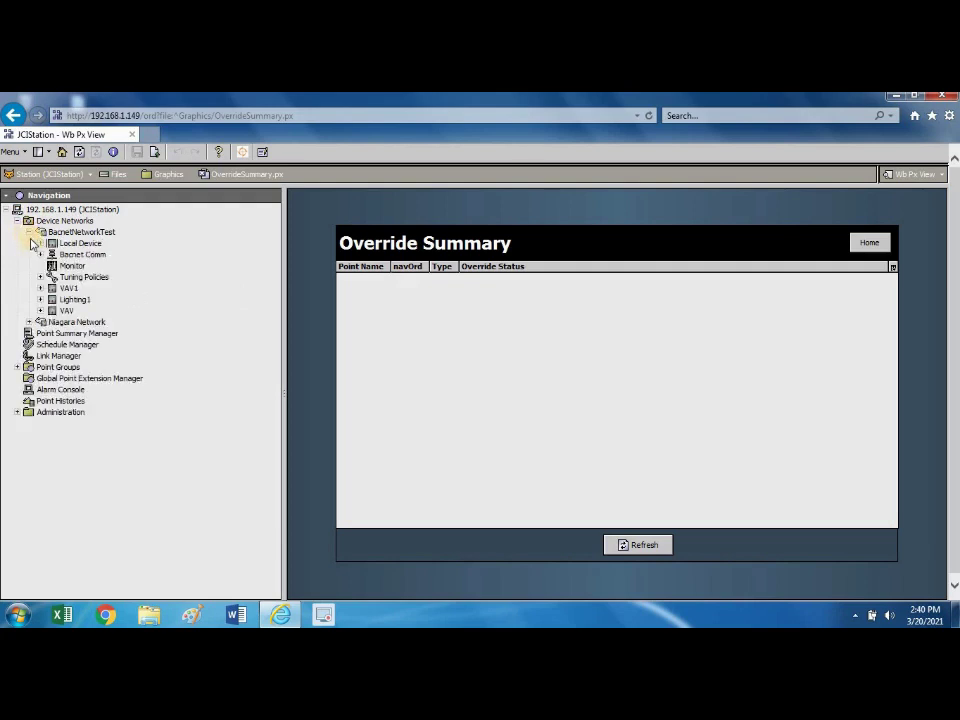
Open the VAV1 graphic from under BacnetNetworkTest in the Navigation tree.
double_click(64, 289)
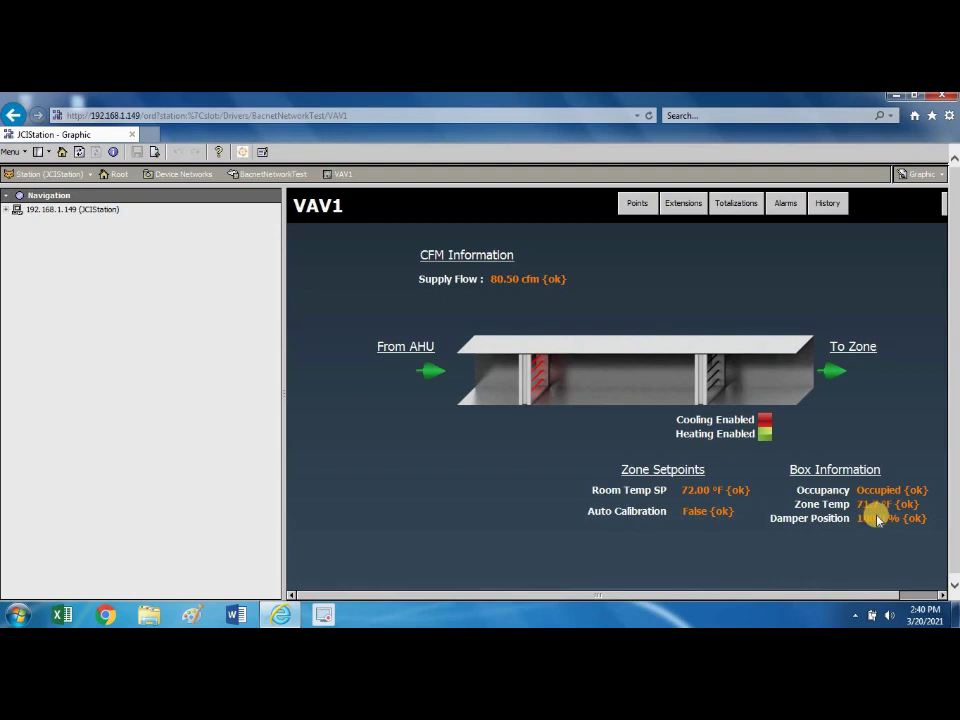
Override VAV1's Damper Position to 50 with Permanent duration and confirm.
right_click(876, 517)
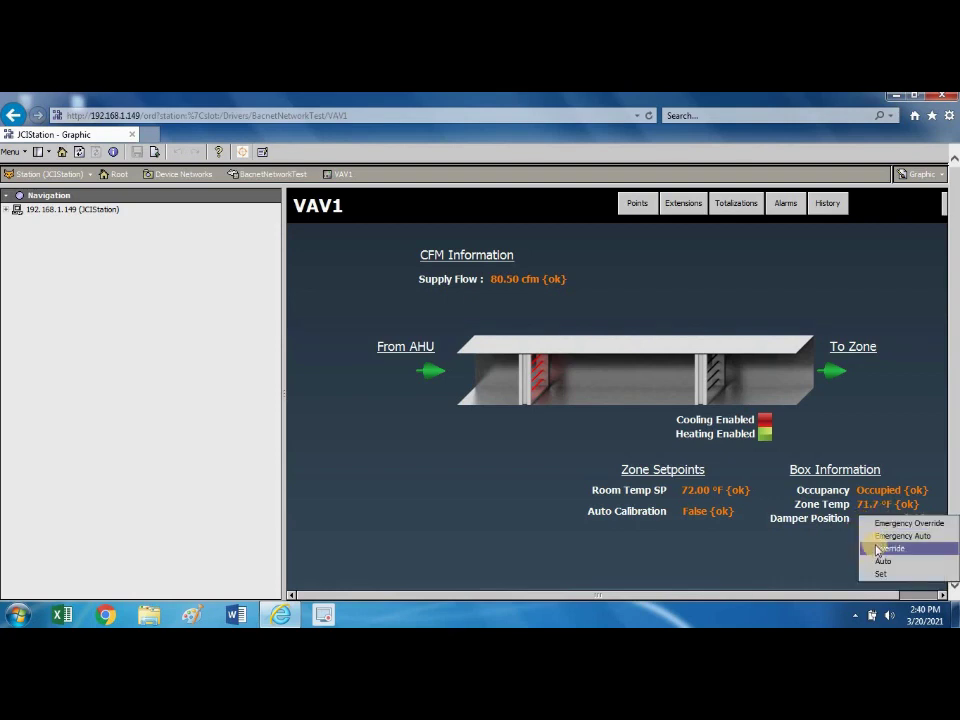
click(873, 548)
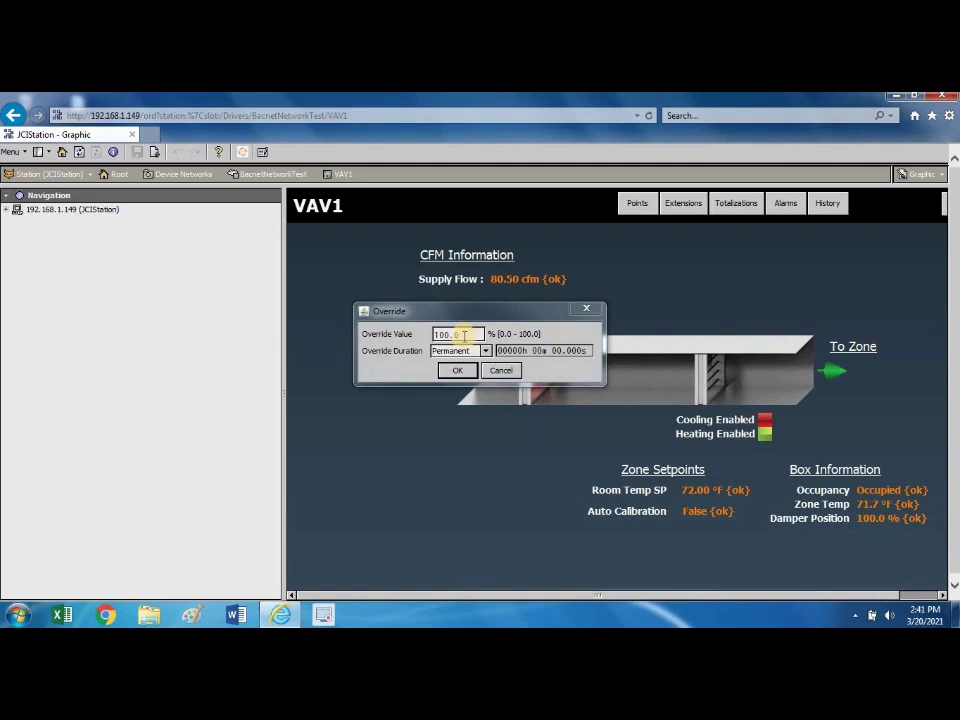
double_click(463, 334)
text(50)
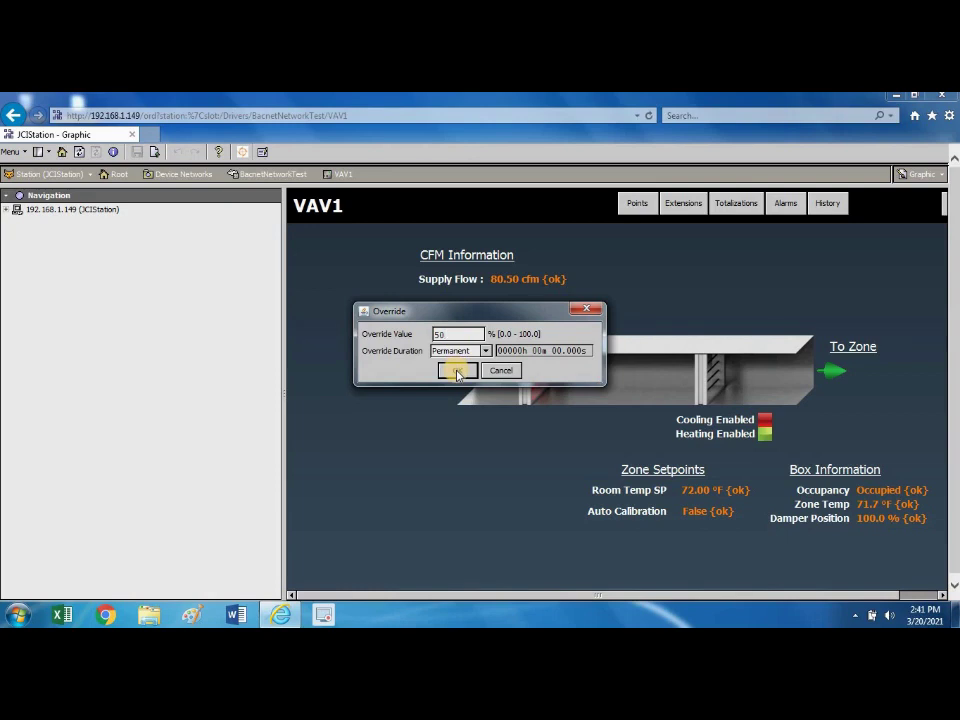
click(455, 371)
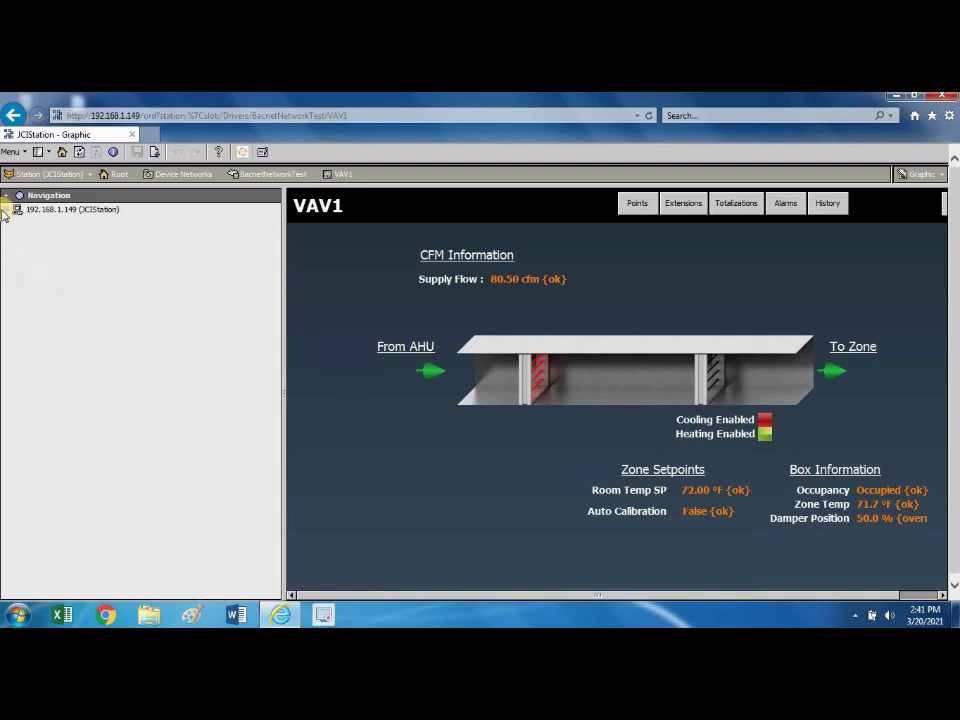
Go Home and open the Override Summary, now showing VAV1's DPR-O overridden @ 8.
click(61, 153)
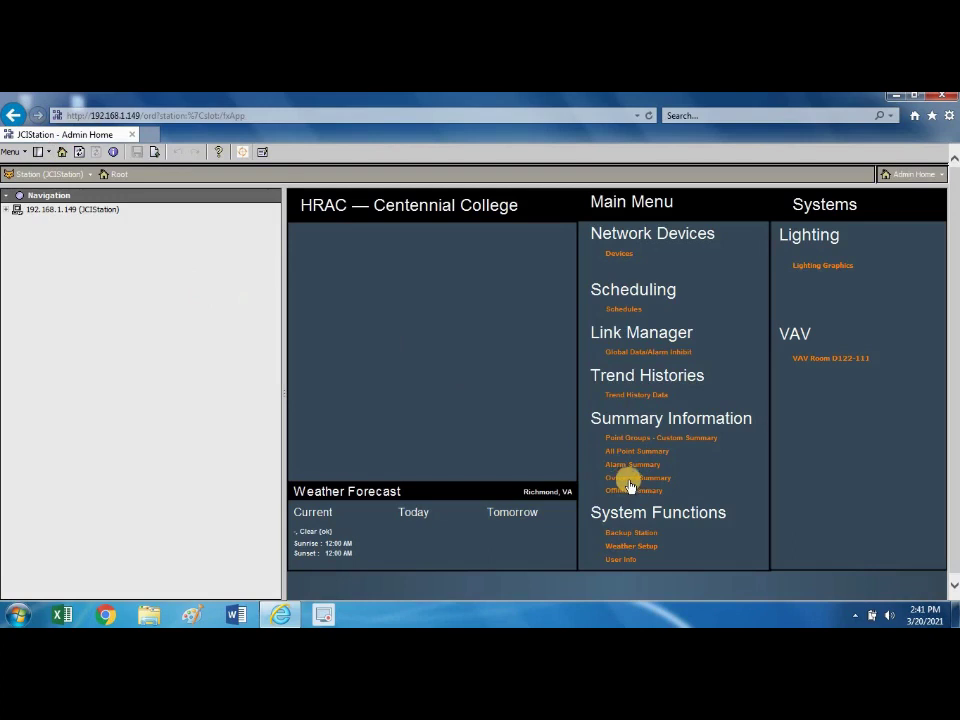
click(631, 480)
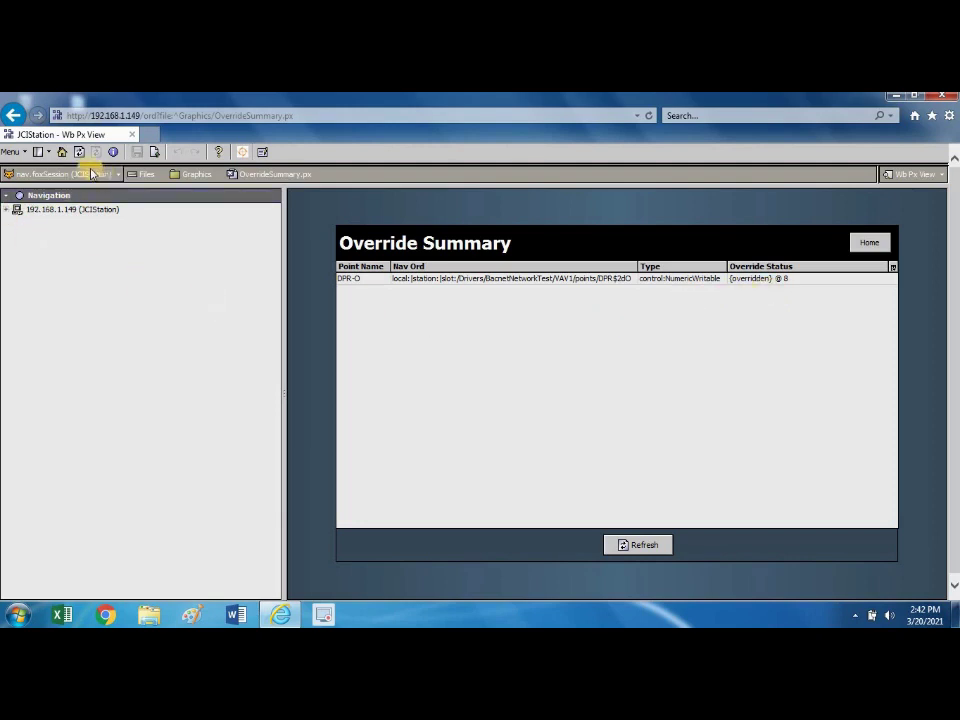
Return to the HRAC — Centennial College Admin Home page with the Home button.
click(61, 153)
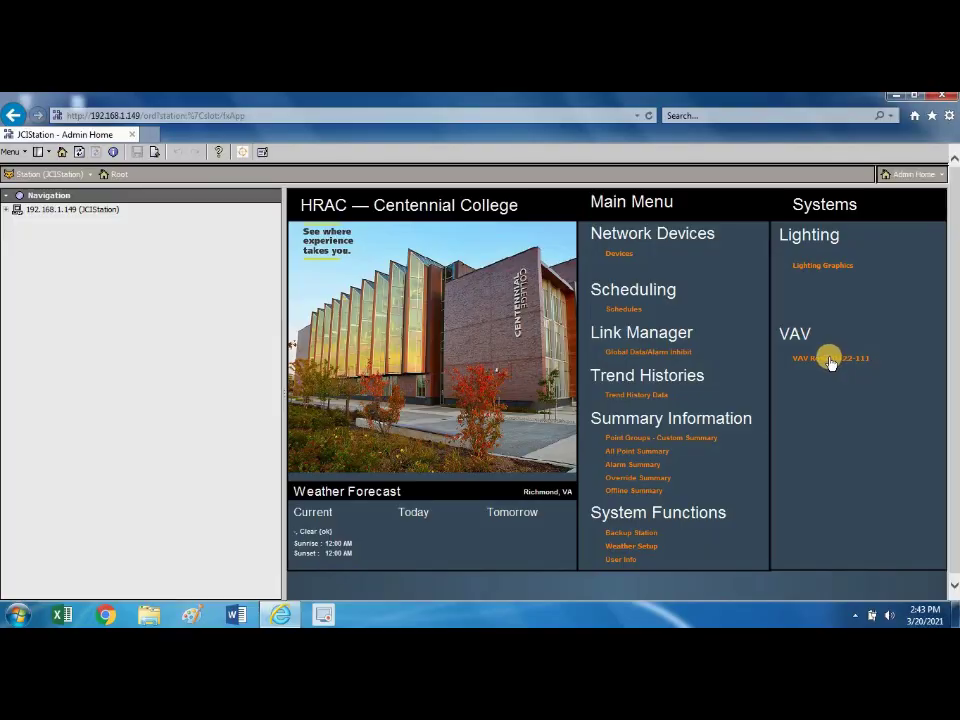
Reopen the VAV Room graphic and reload it, confirming the damper still reads 50.0 % overridden.
click(830, 360)
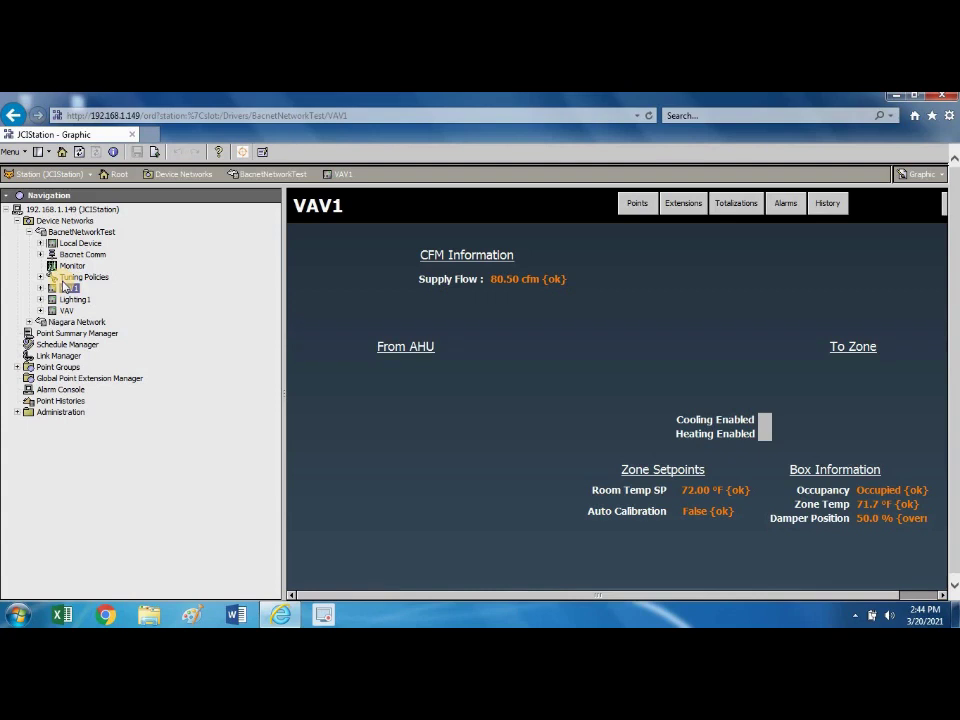
click(282, 114)
key(Return)
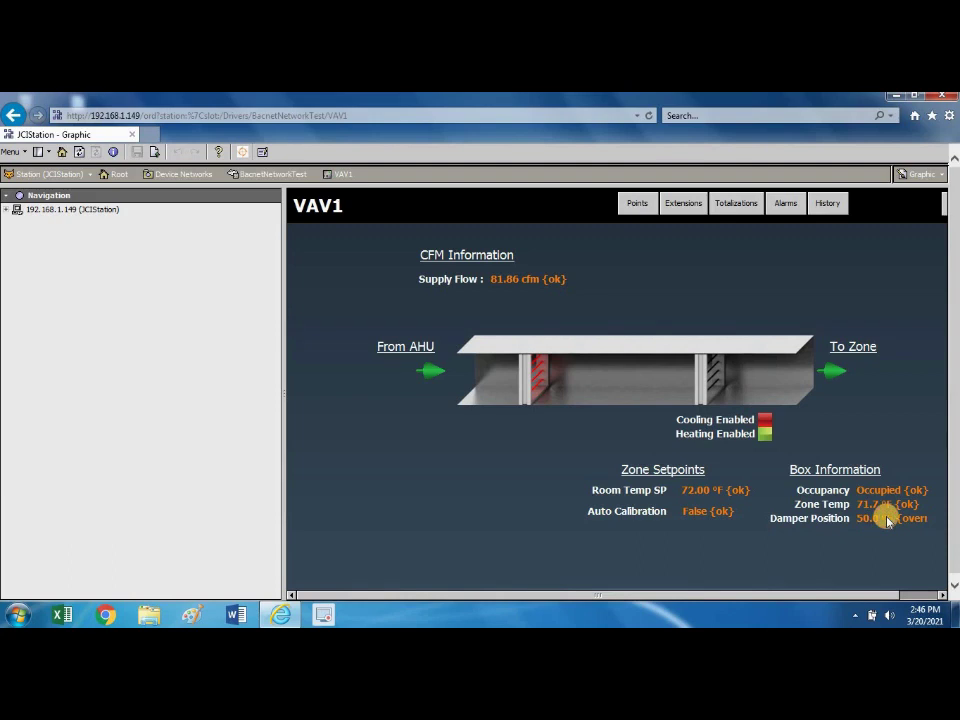
Set the Damper Position value to Auto from its context menu to release the 50 % override.
right_click(887, 521)
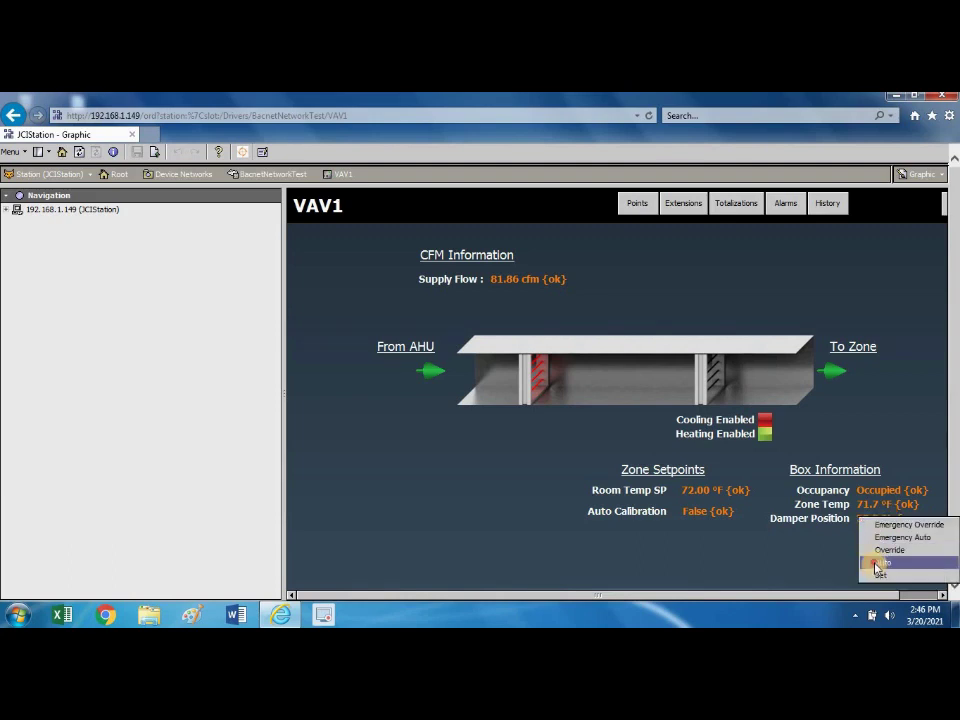
click(877, 565)
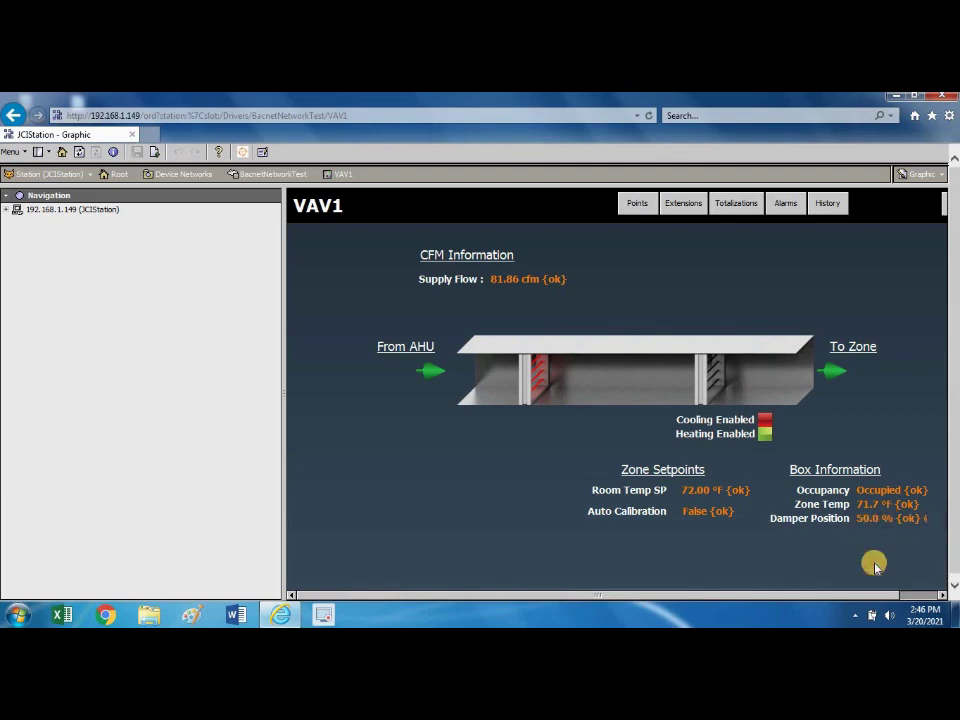
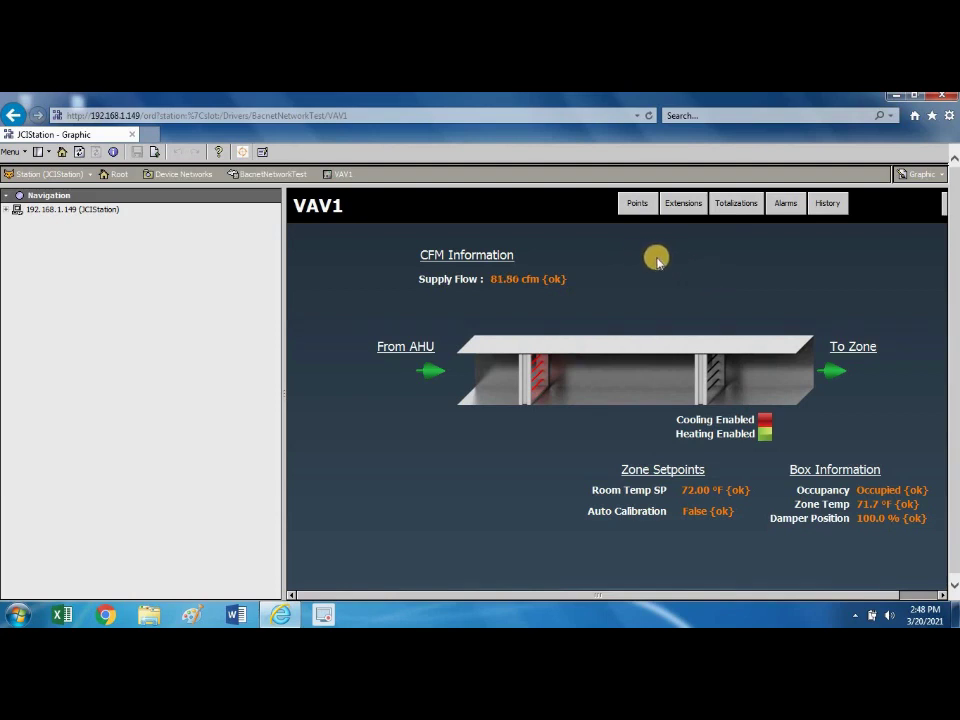
Narrow the navigation pane to widen the VAV1 graphic, and expand the 192.168.1.149 (JCIStation) tree.
drag(283, 361, 212, 351)
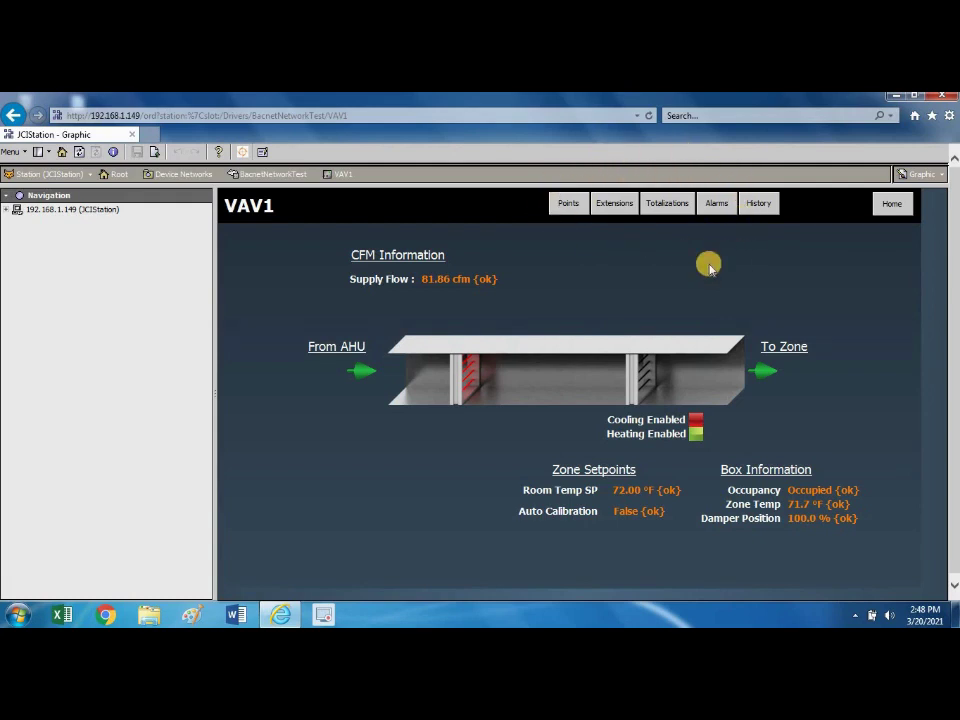
click(7, 211)
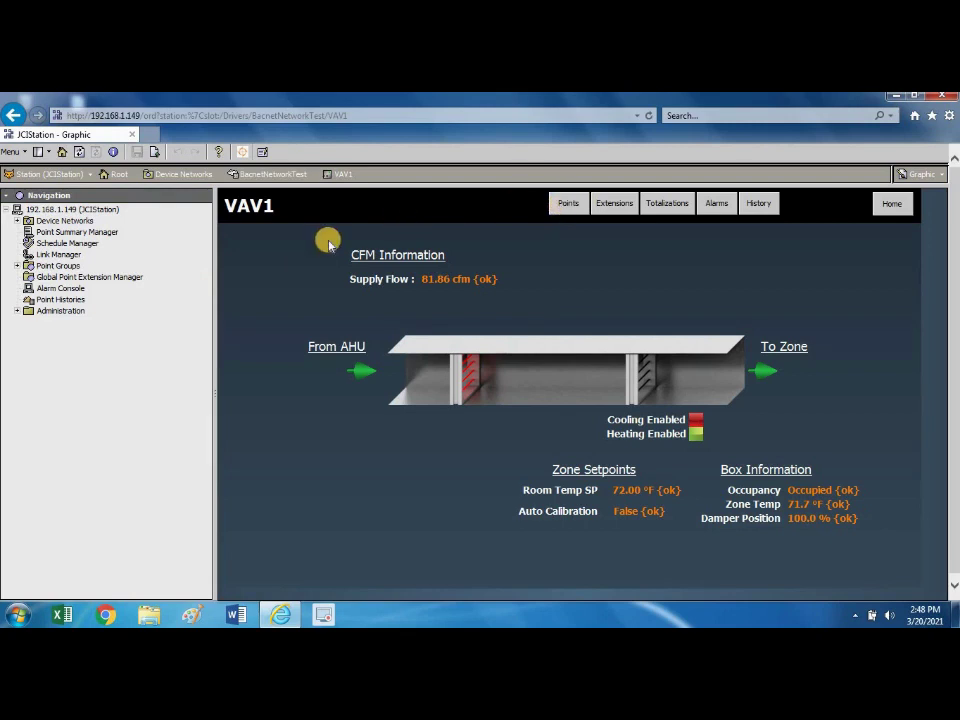
Expand Device Networks, BacnetNetworkTest and VAV1 in the Navigation tree.
click(16, 220)
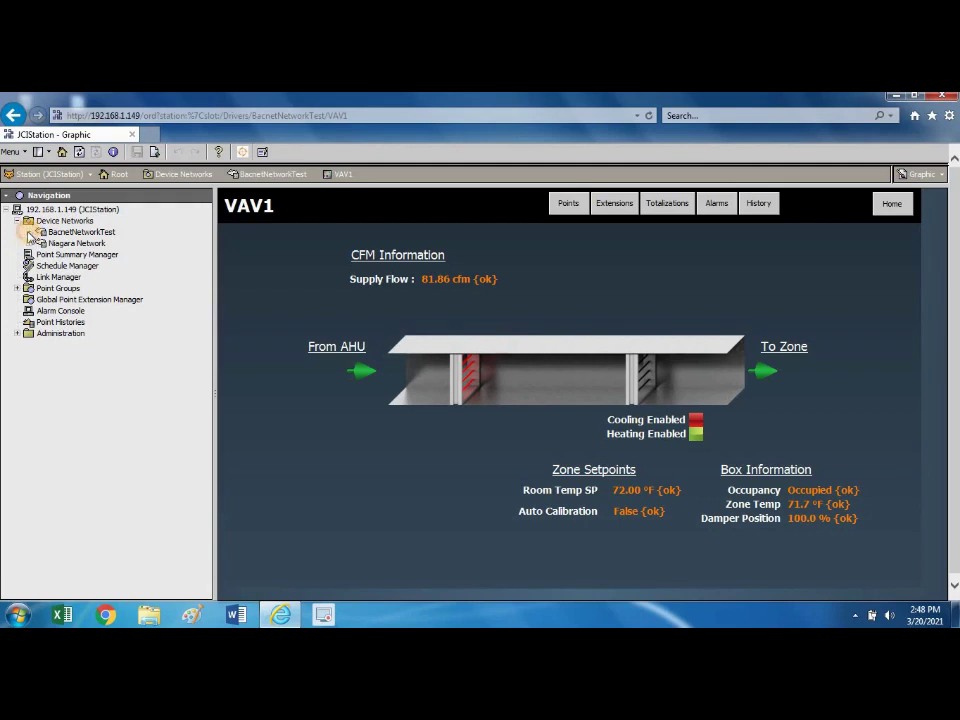
click(30, 233)
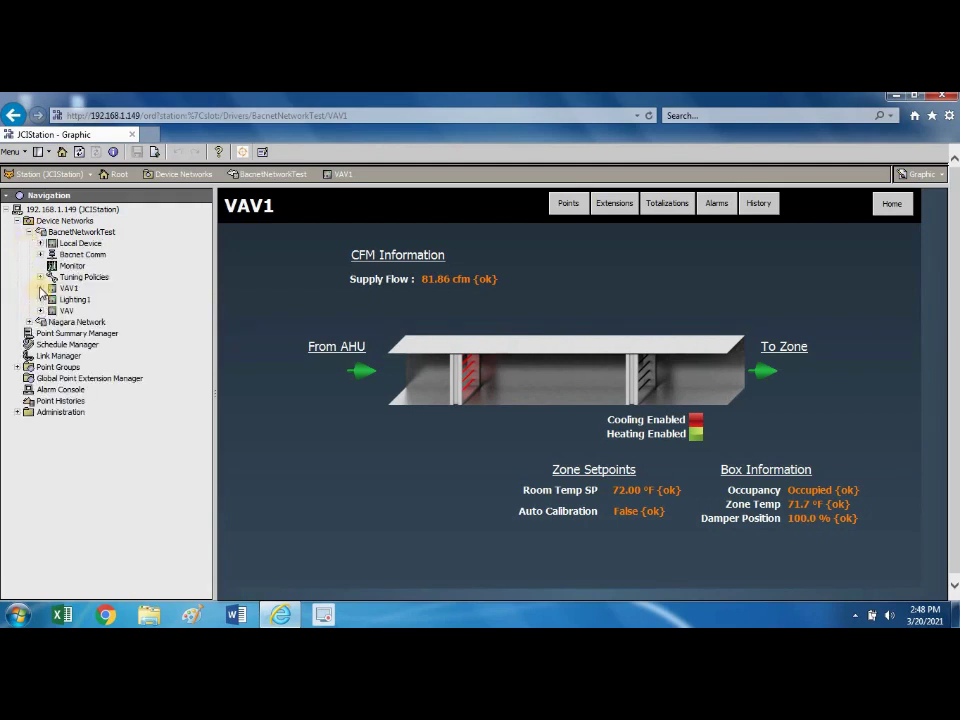
click(40, 289)
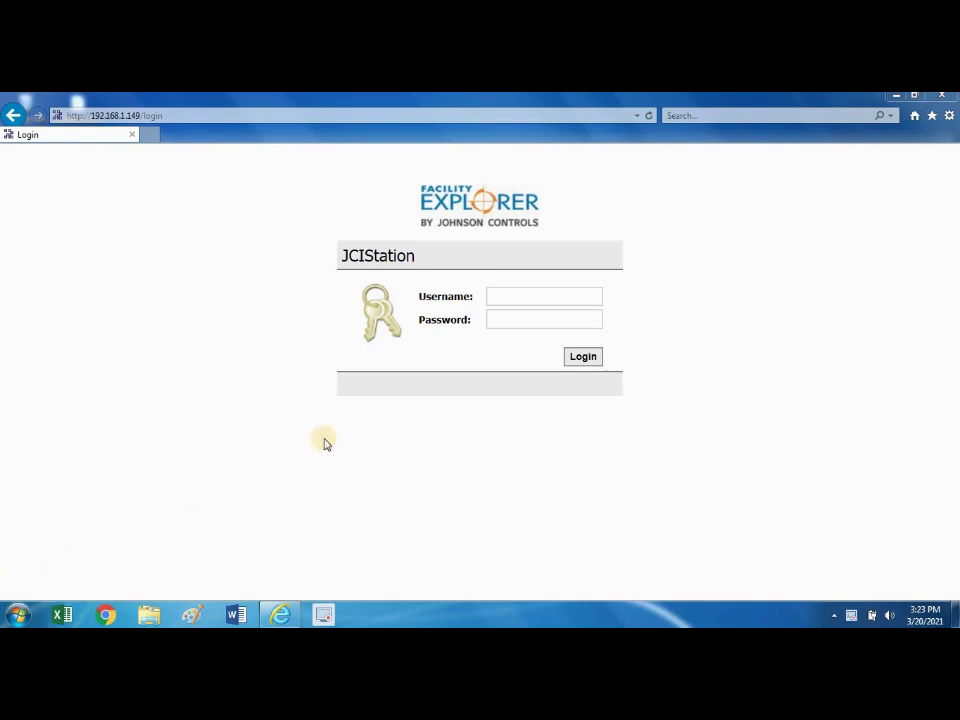
Log in to JCIStation as the admin user with the account password.
click(503, 298)
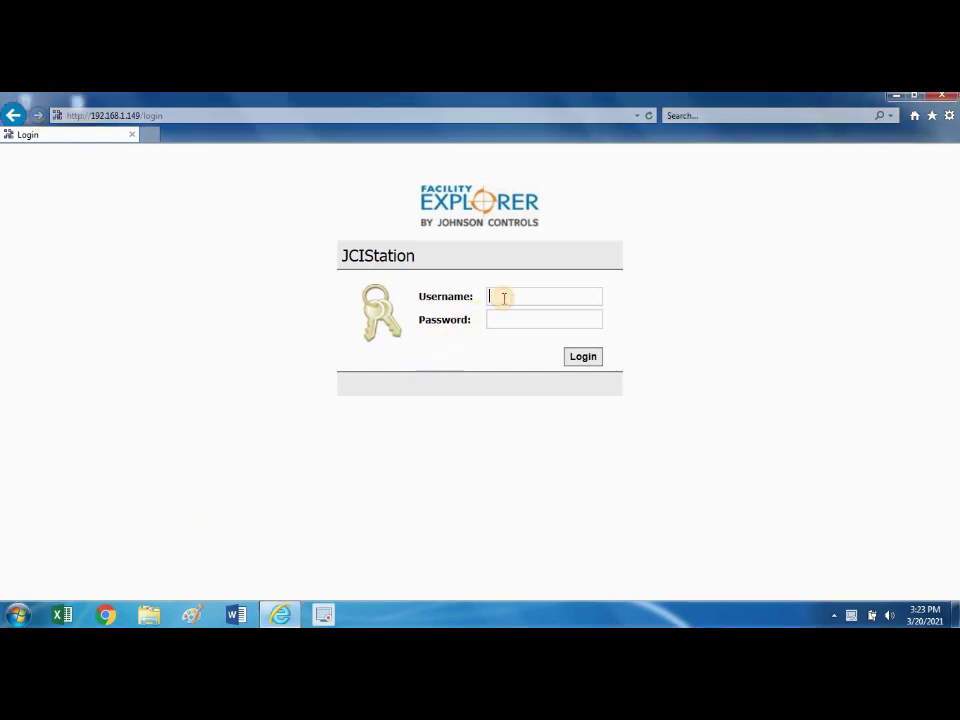
text(admin)
key(Tab)
text(************)
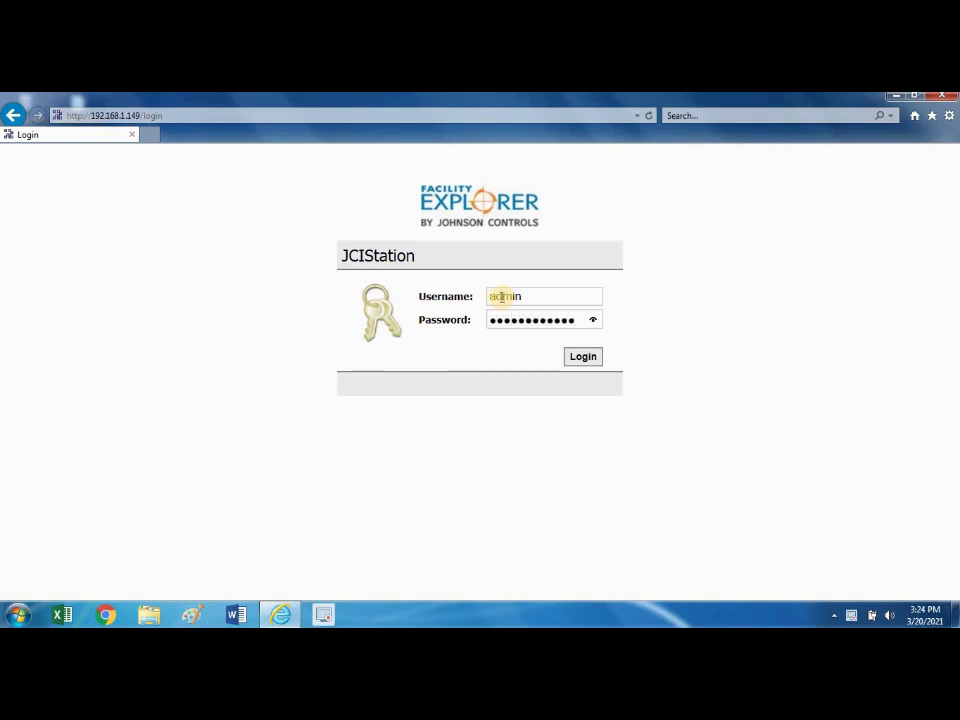
click(582, 357)
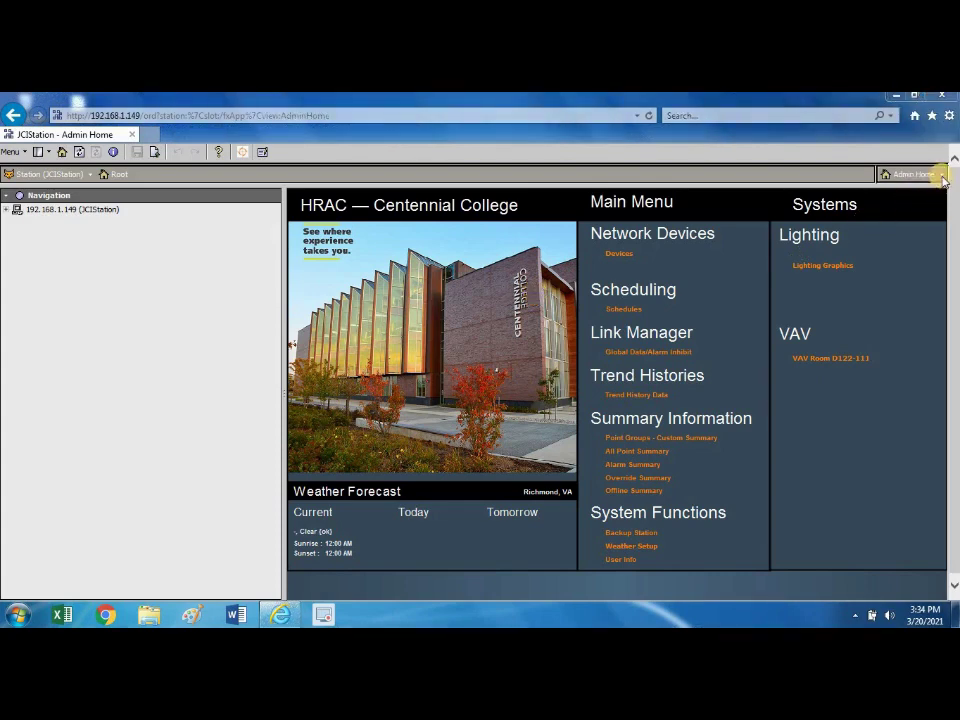
click(941, 176)
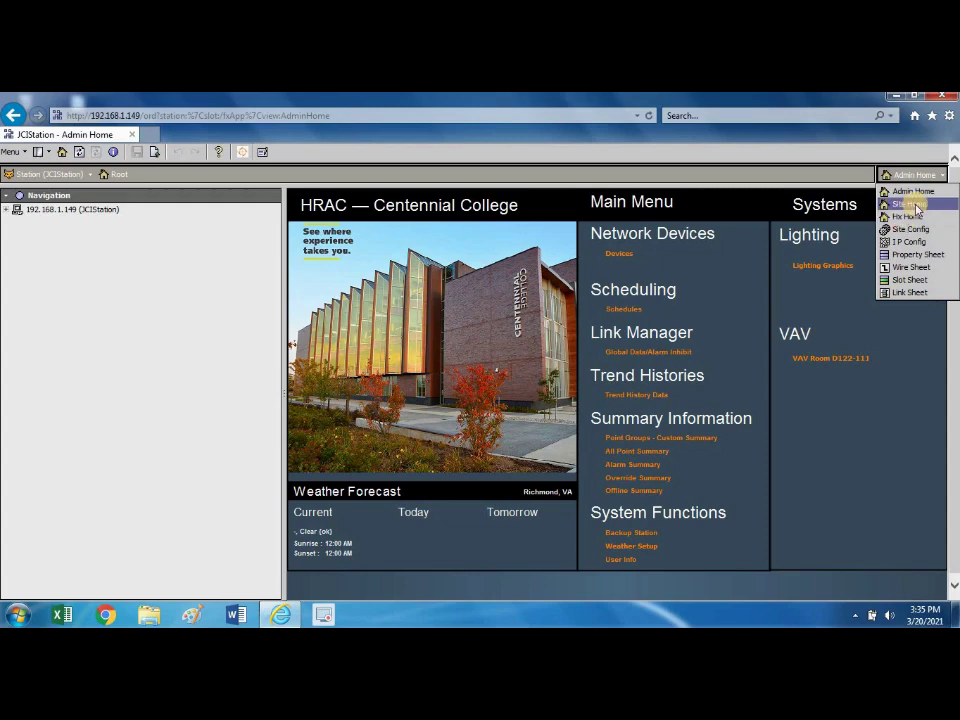
click(908, 204)
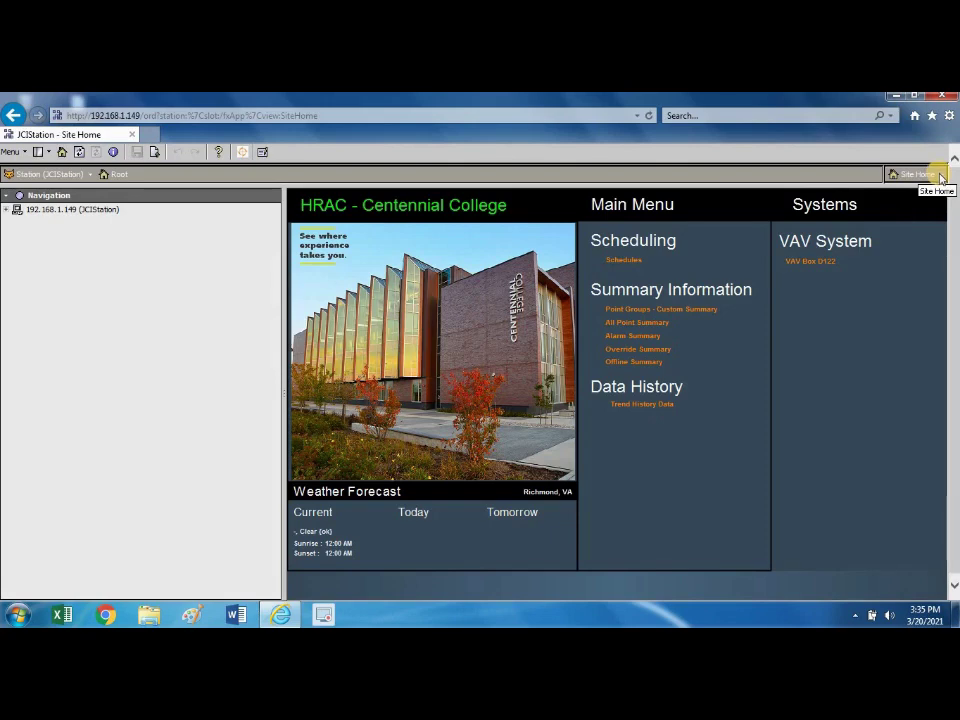
click(940, 177)
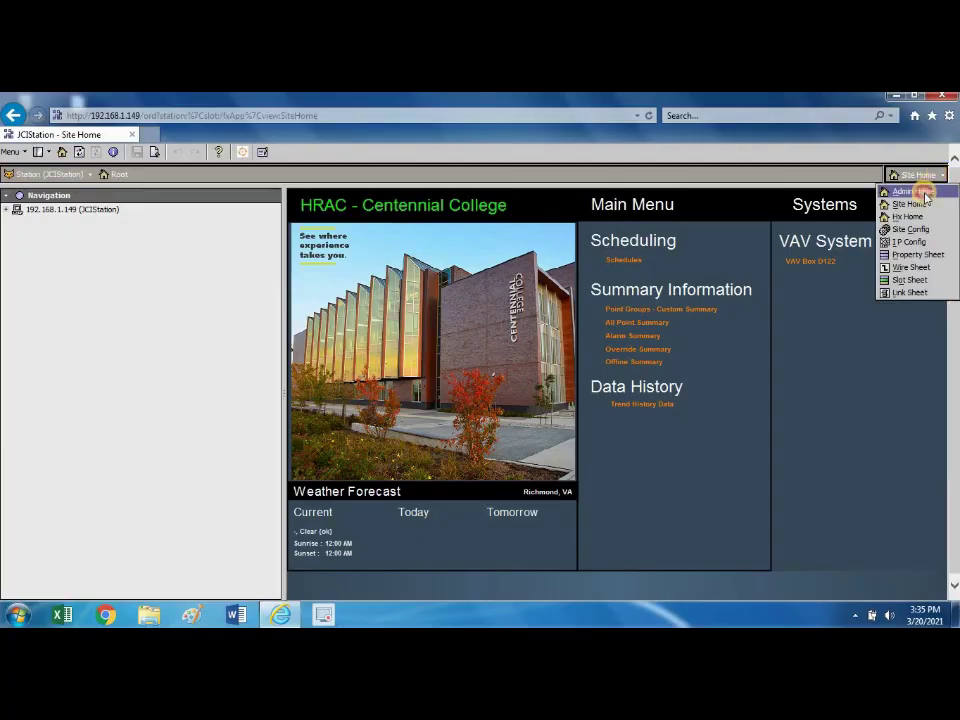
click(922, 190)
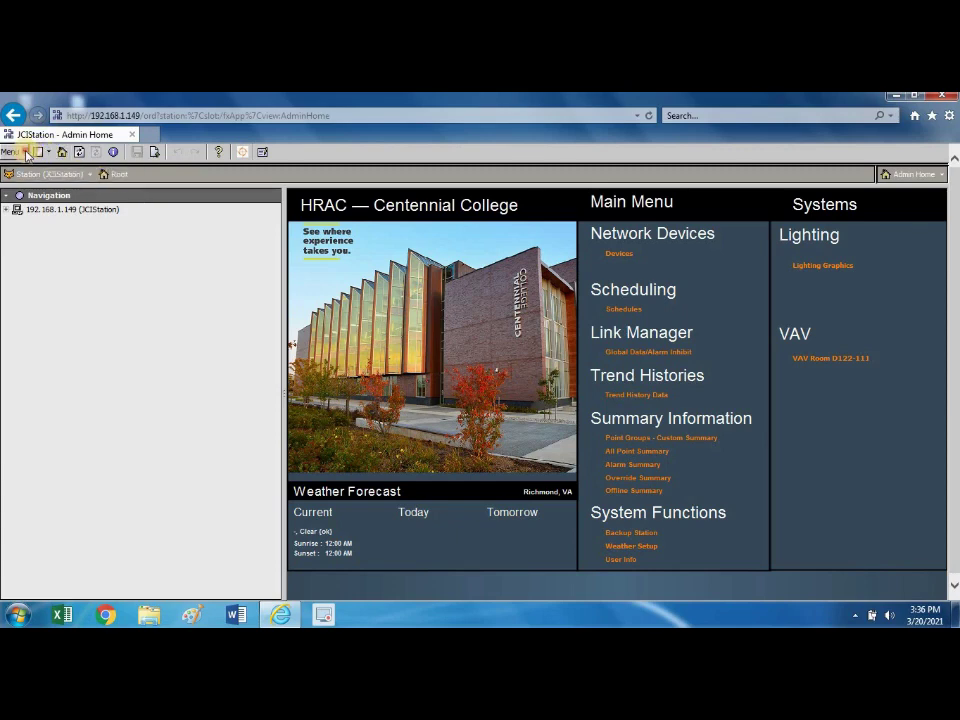
Choose Config from the Station breadcrumb list to show the JCIStation property sheet.
click(15, 152)
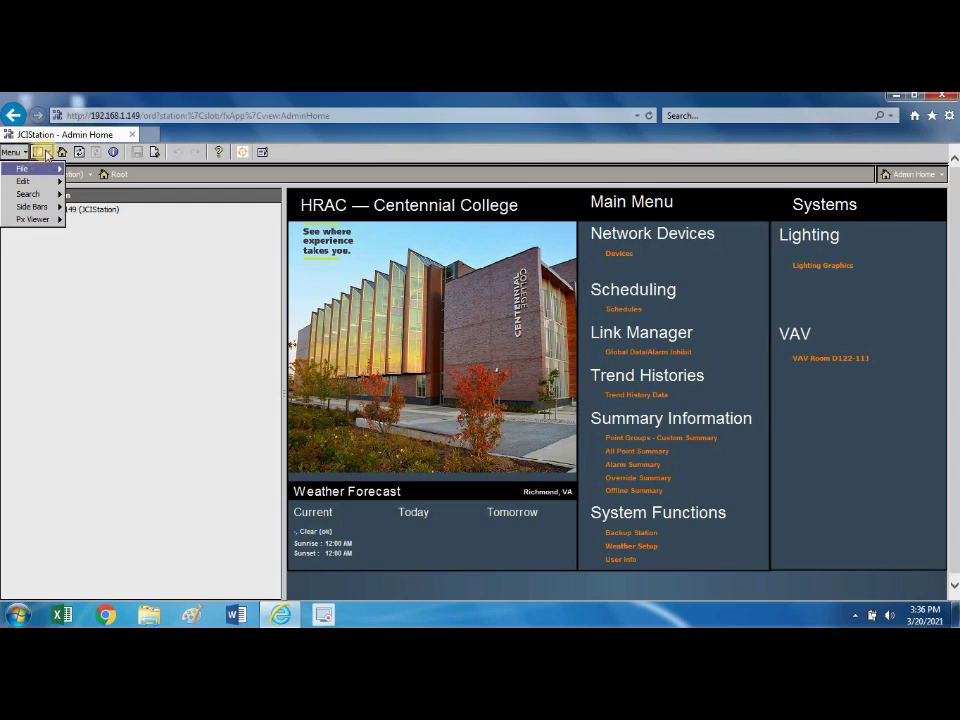
click(40, 153)
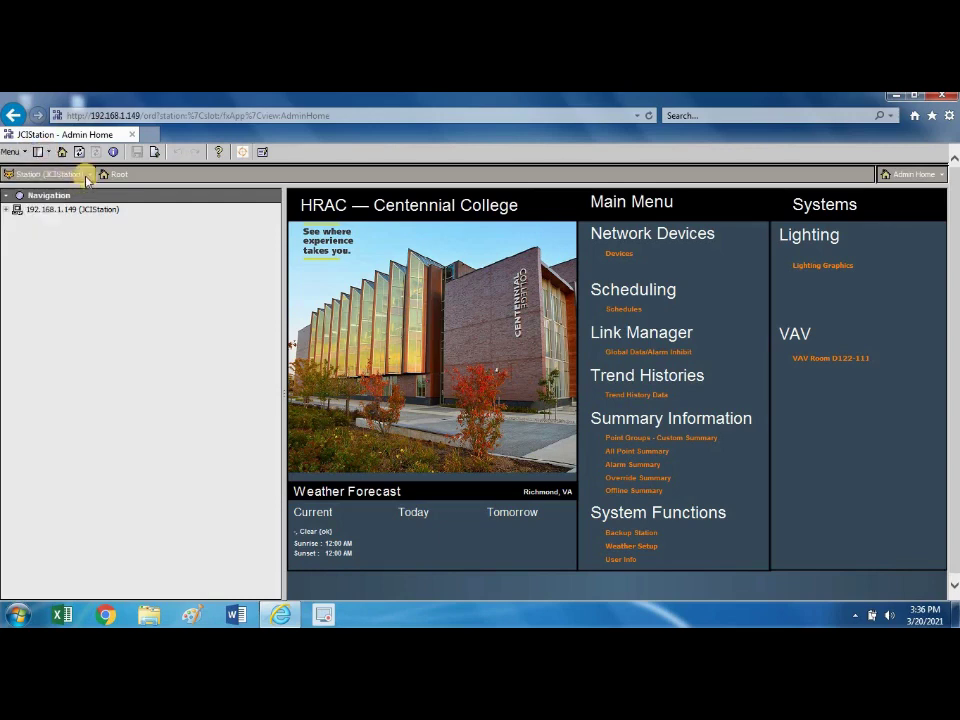
click(88, 174)
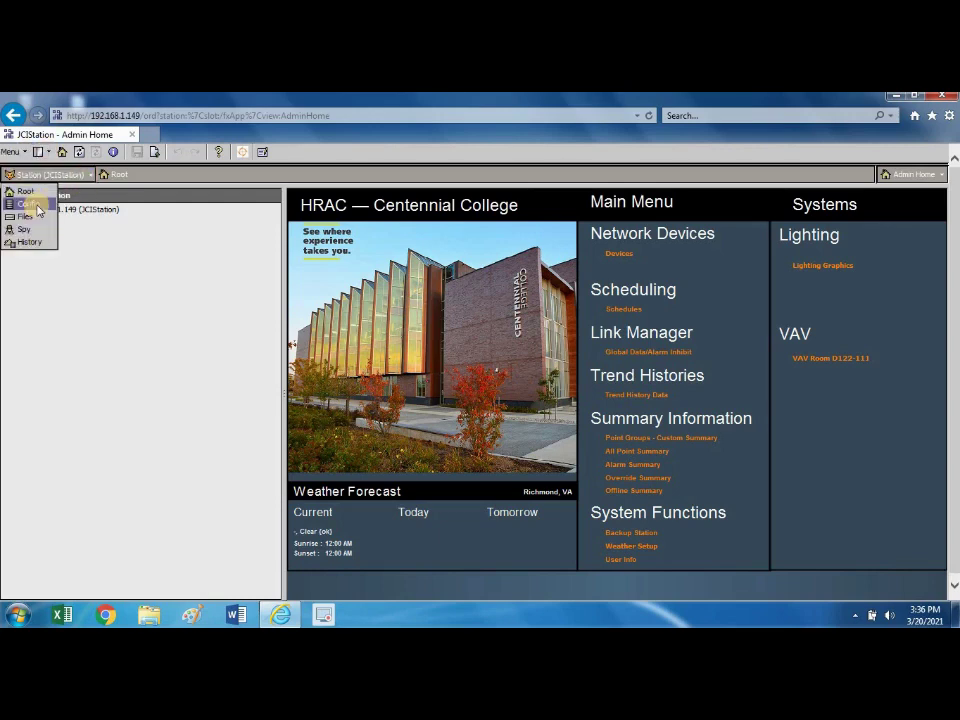
click(36, 208)
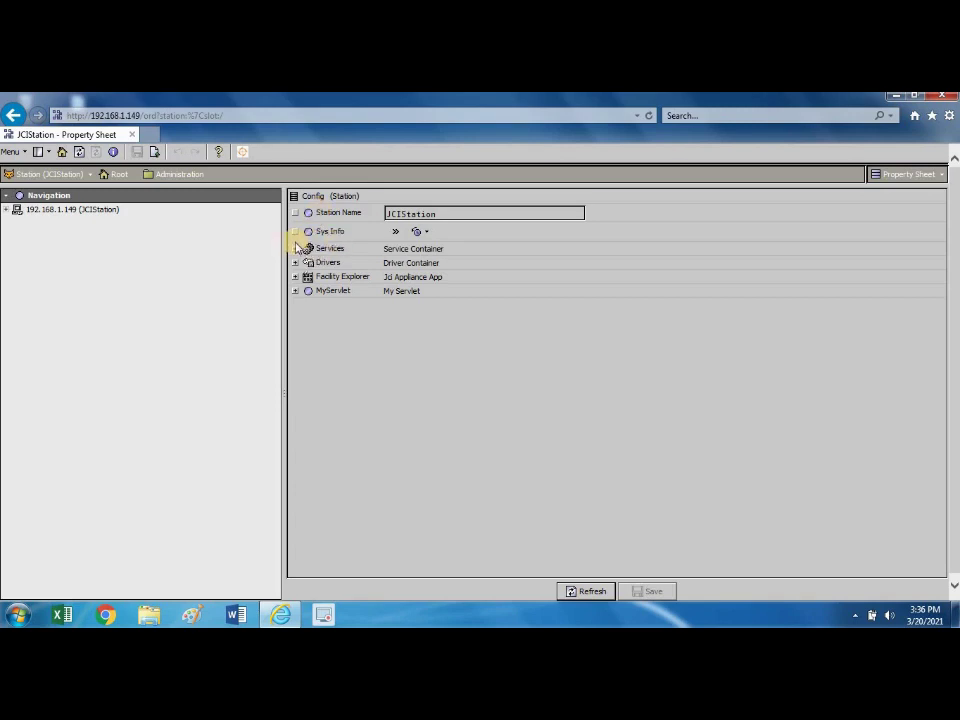
Expand Services, UserService and User Prototypes, then the admin user's properties.
click(295, 248)
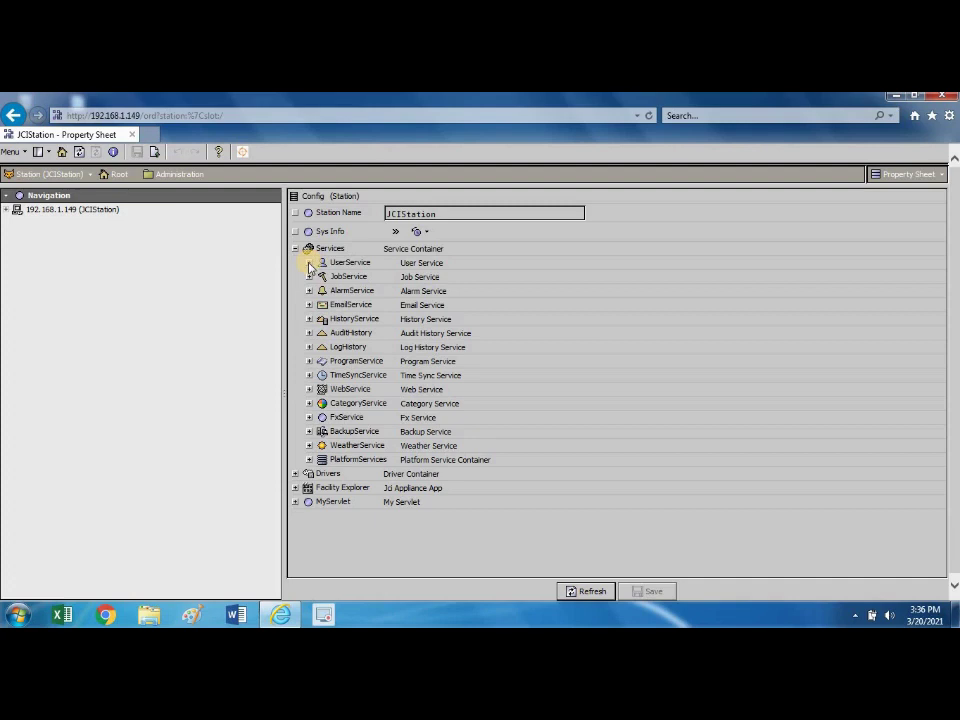
click(309, 263)
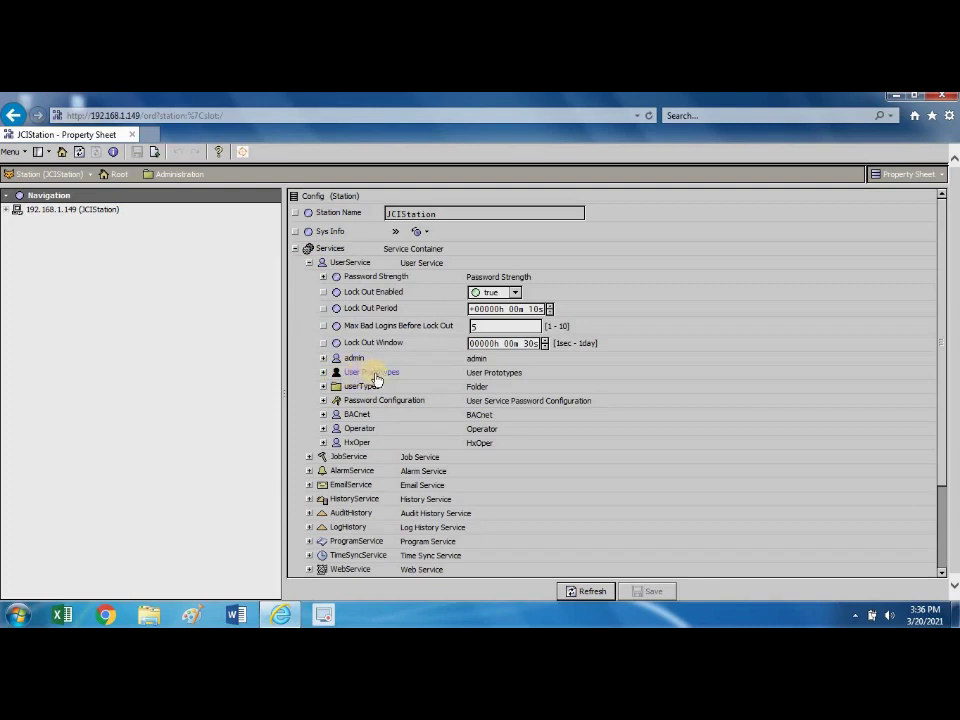
click(323, 372)
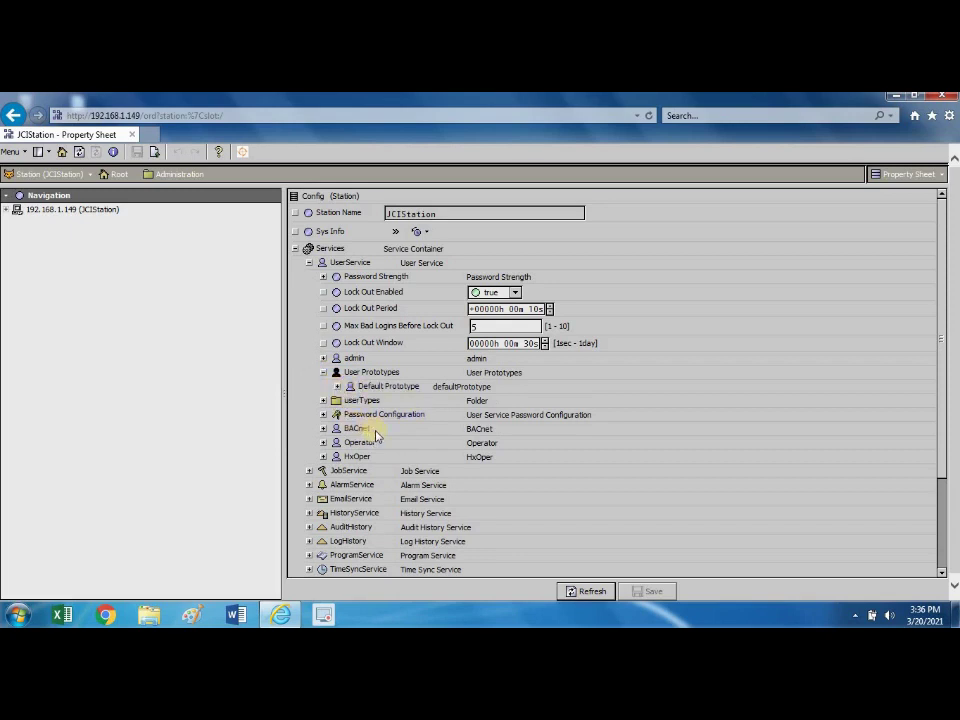
click(323, 358)
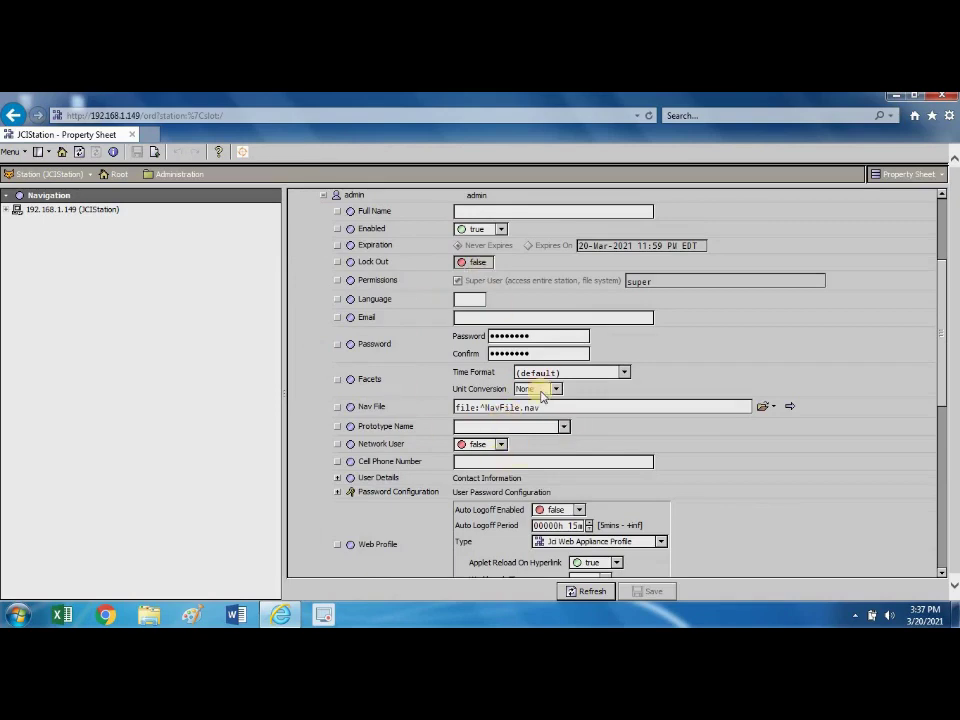
Expand the admin user's User Details to show Address, Phone, Fax, Cell and Pager.
mouse_move(943, 354)
mouse_down()
mouse_move(945, 435)
mouse_move(930, 362)
mouse_up()
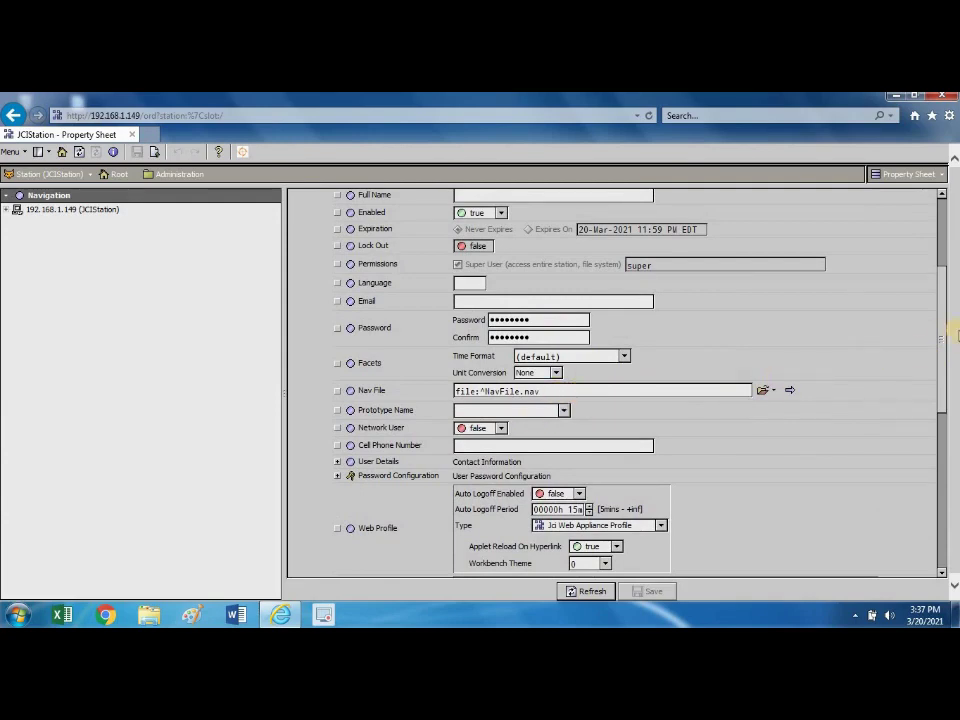
click(945, 340)
drag(945, 340, 945, 378)
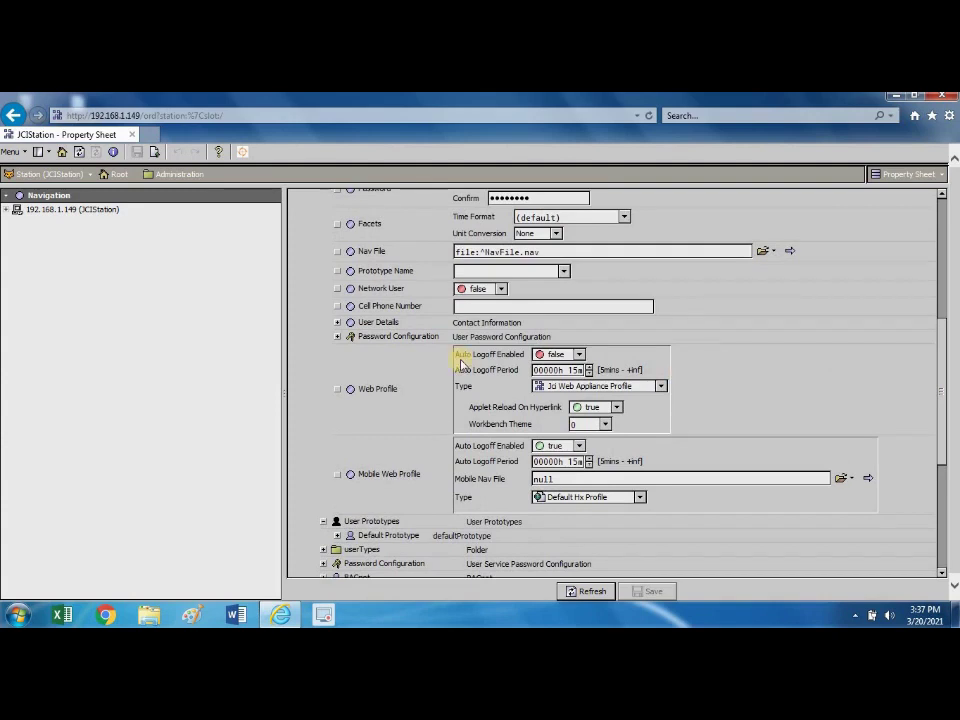
click(337, 322)
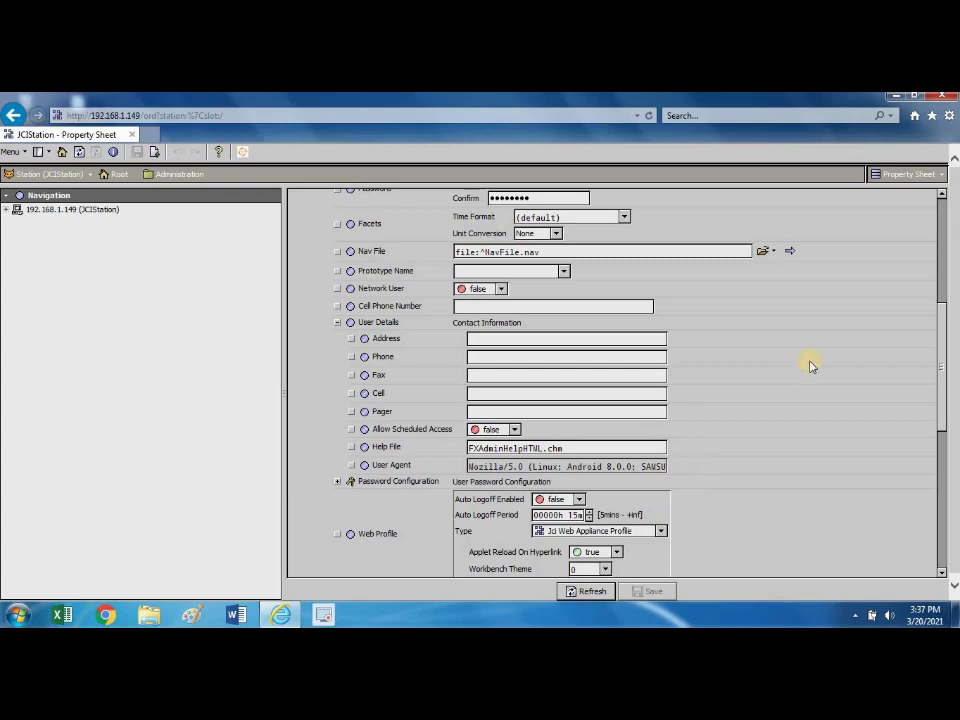
drag(934, 381, 917, 285)
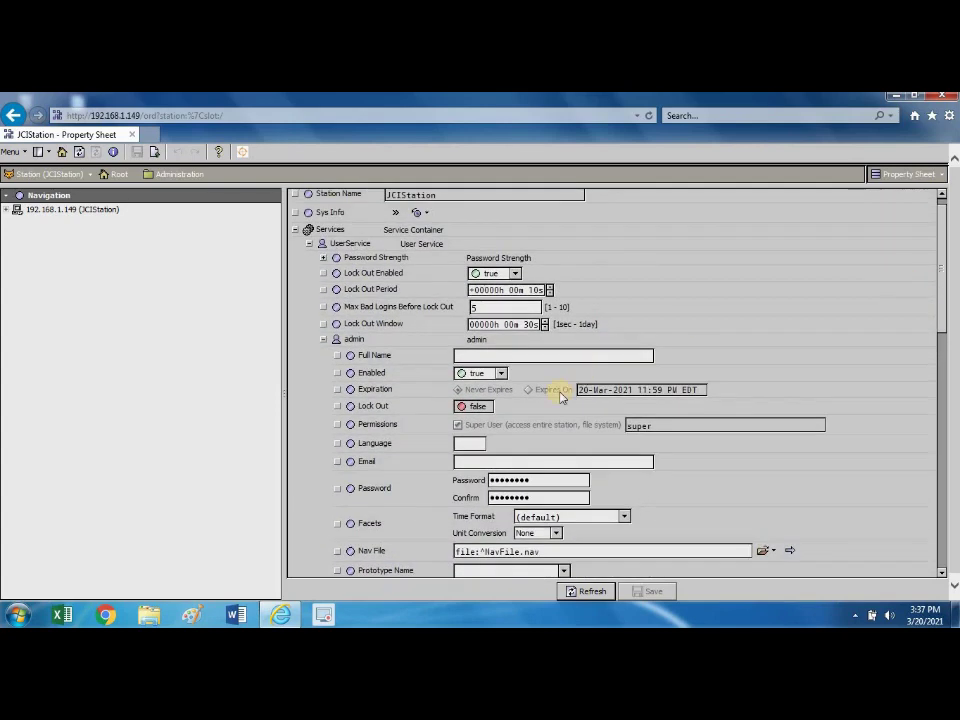
Collapse the admin user node and expand the userTypes folder under UserService.
click(324, 340)
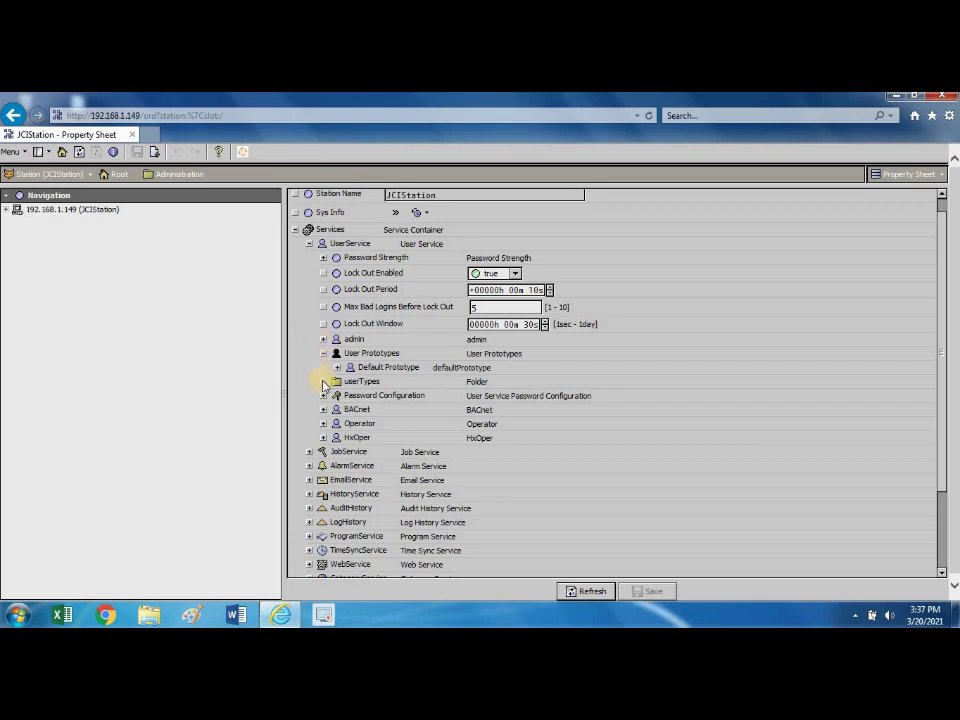
click(323, 381)
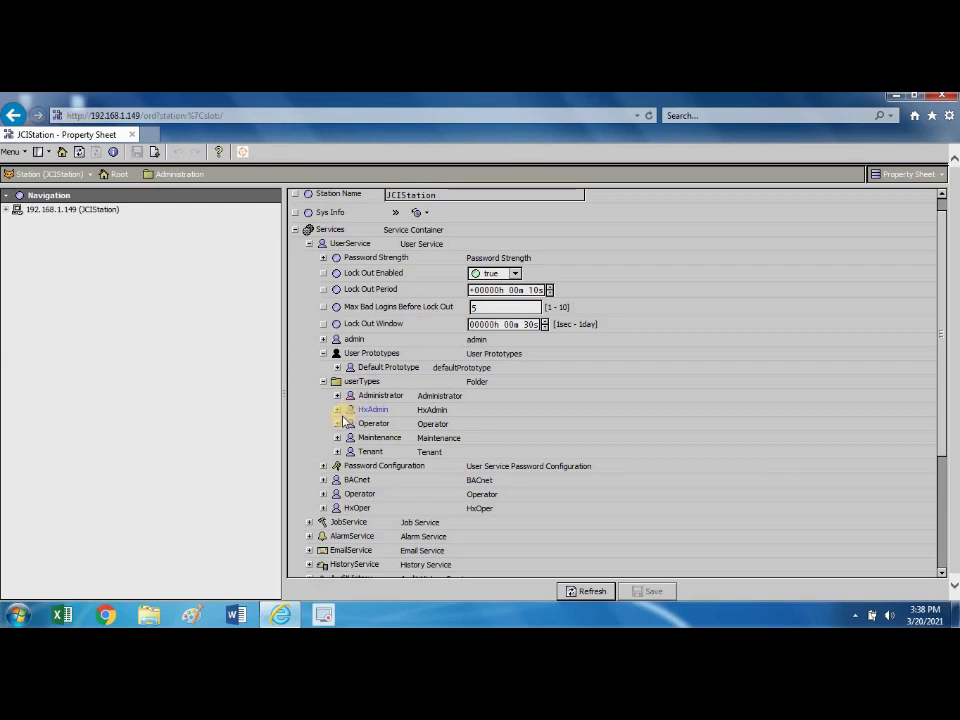
Expand the HxAdmin user type and its User Details, then collapse HxAdmin again.
click(338, 411)
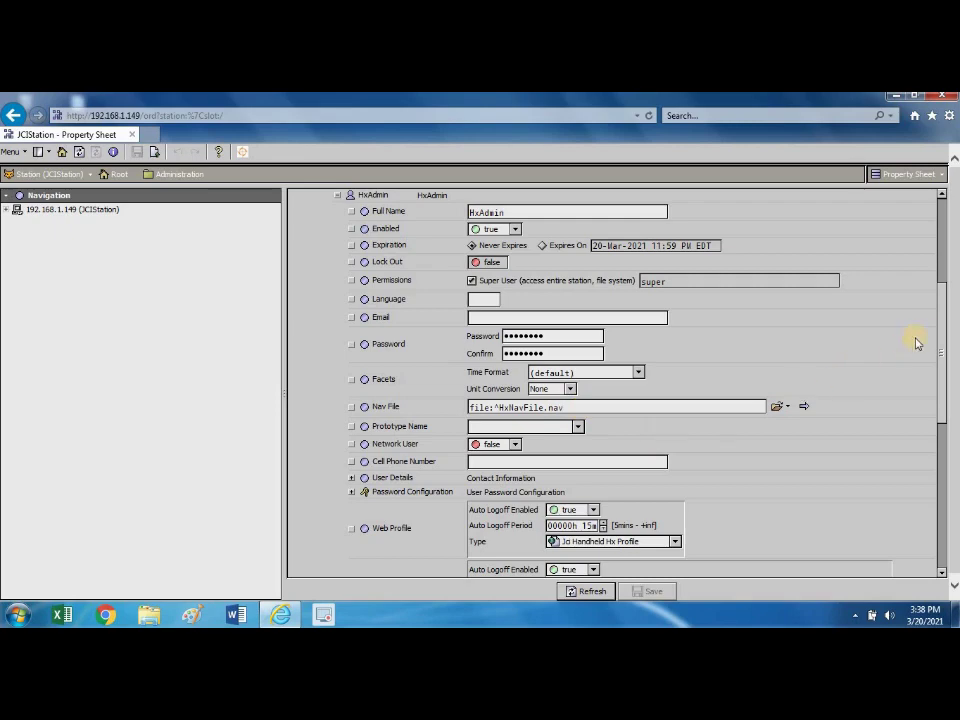
drag(940, 330, 944, 387)
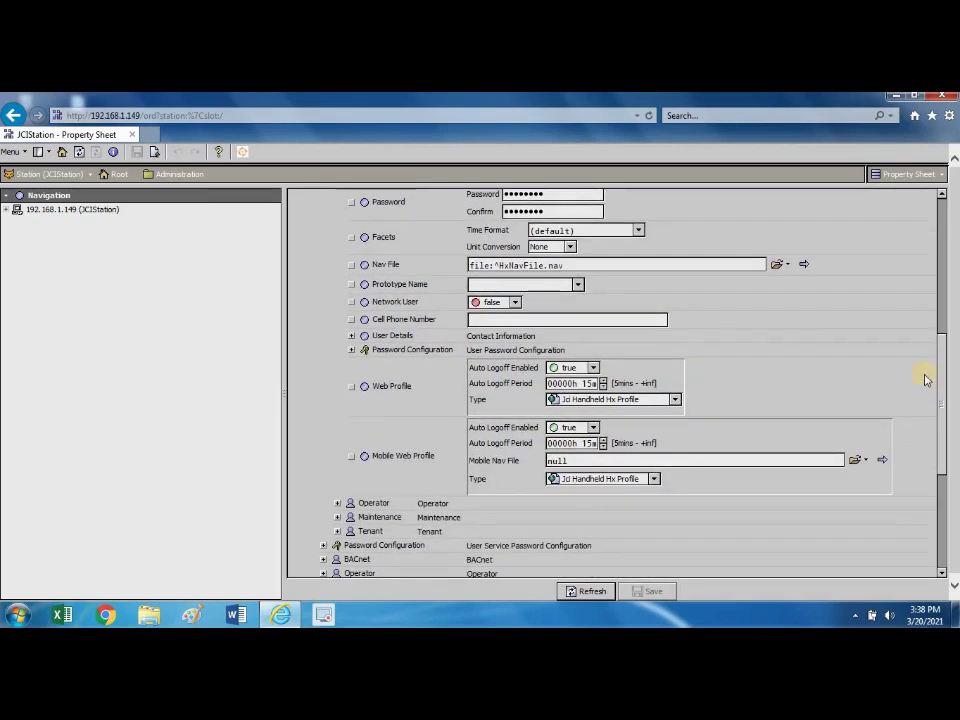
click(352, 337)
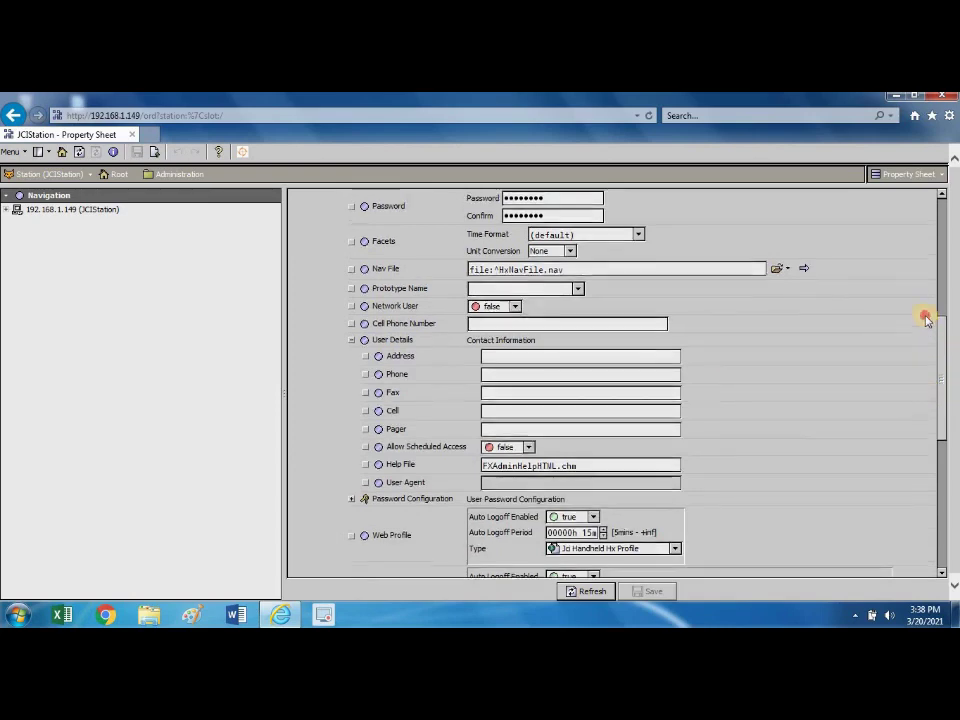
scroll(921, 311, up, 5)
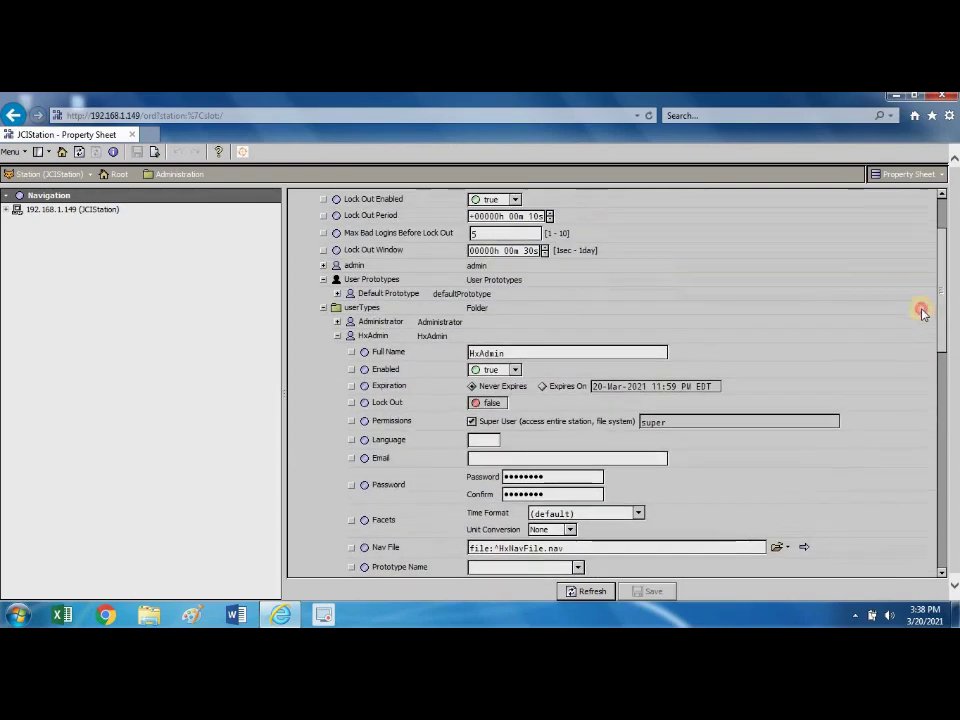
click(337, 336)
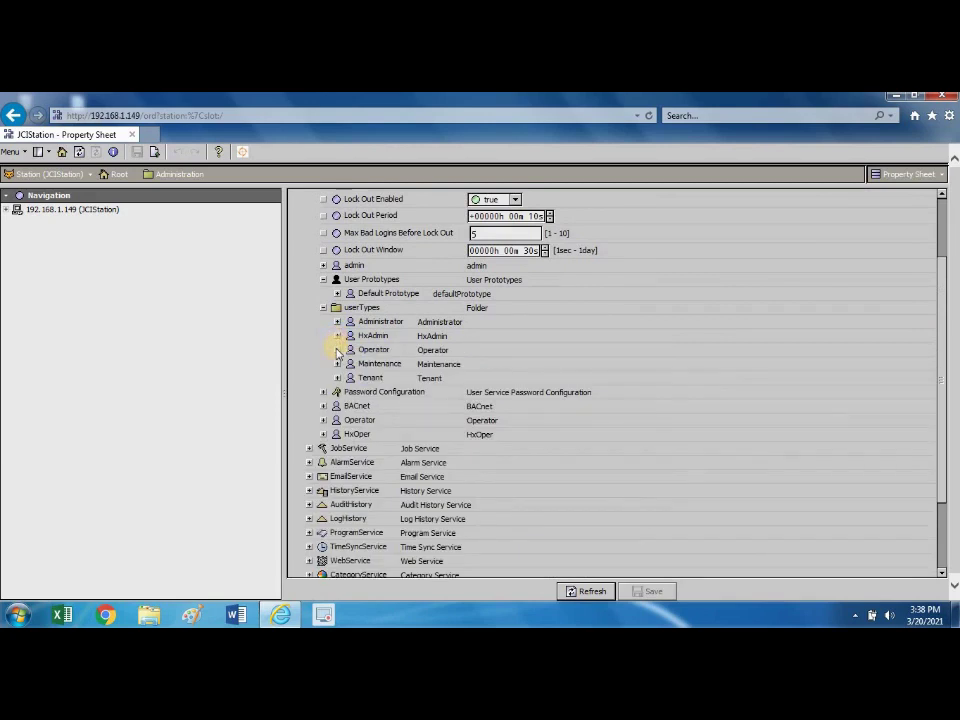
Expand the Operator user type, review User Details, and select its OperatorNavFile.nav path.
click(337, 349)
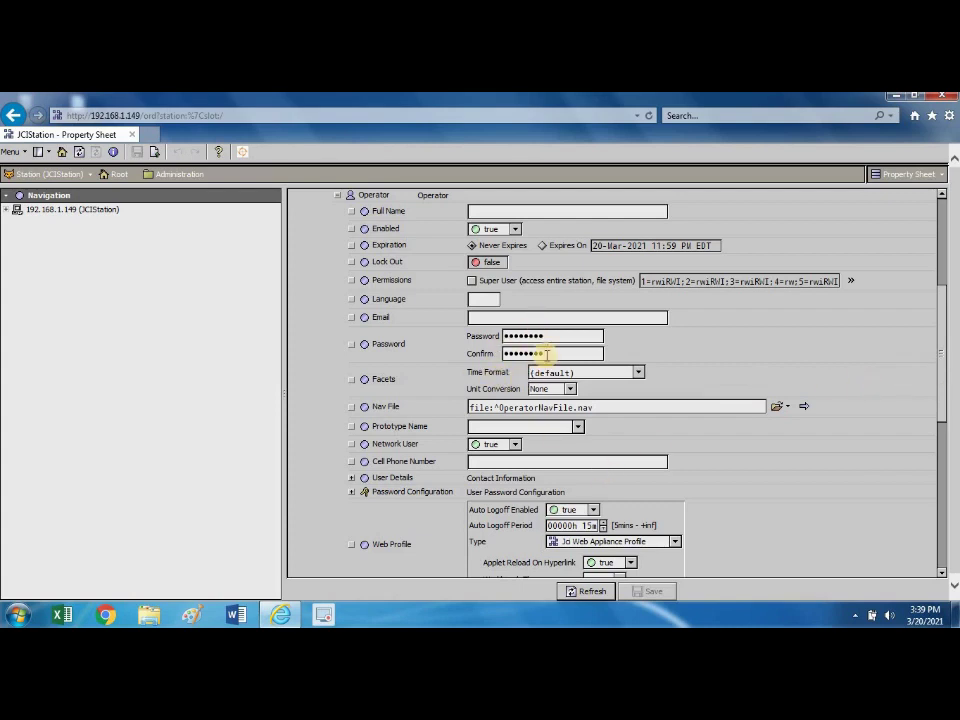
click(351, 478)
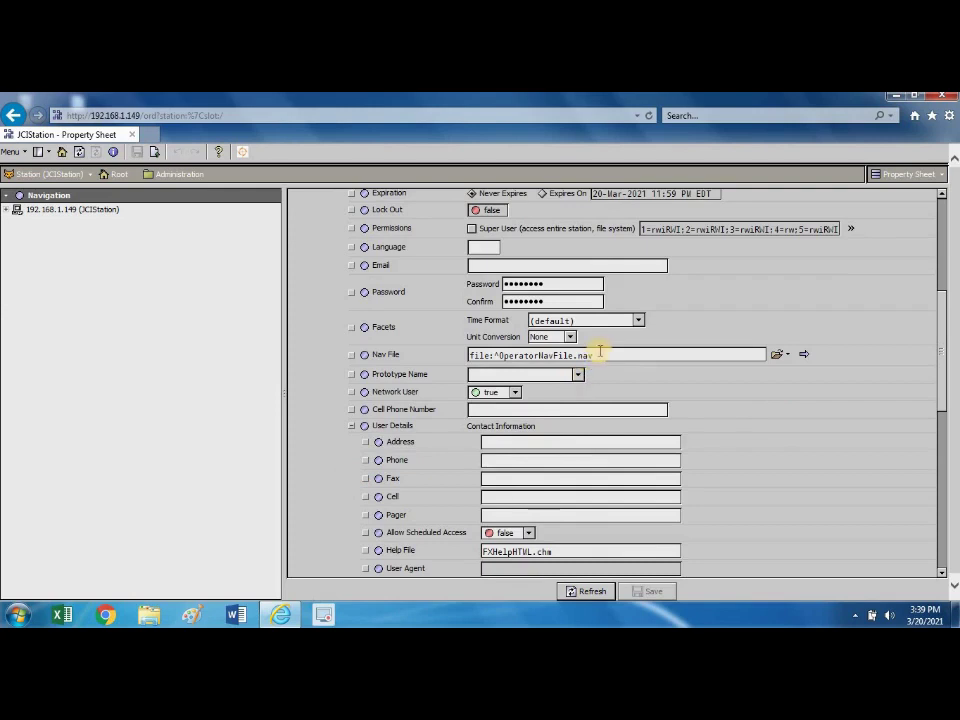
drag(600, 352, 467, 371)
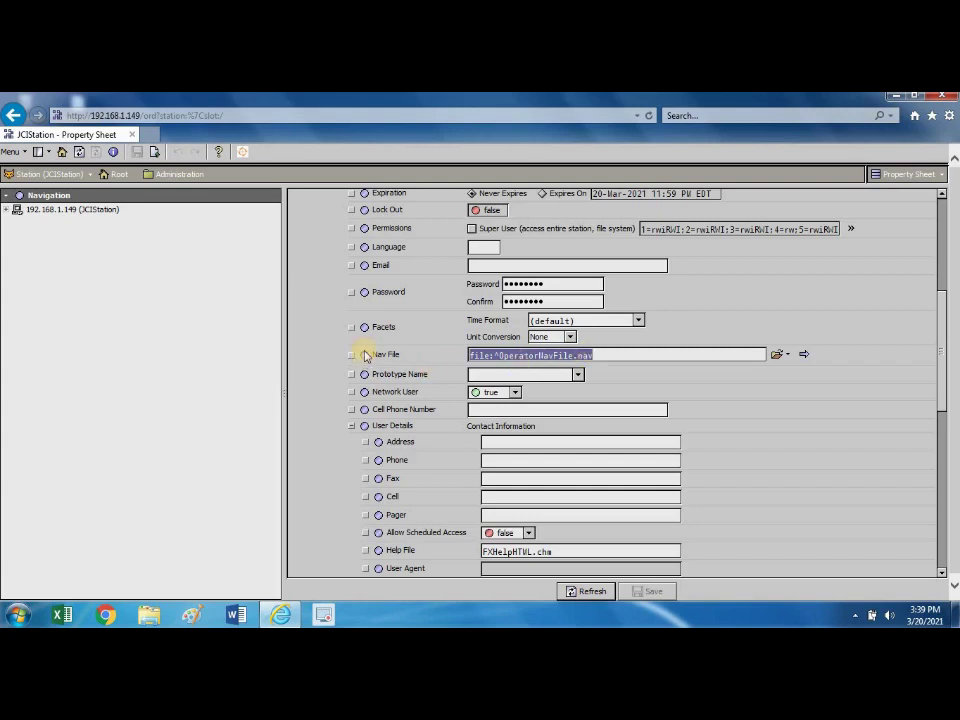
click(352, 426)
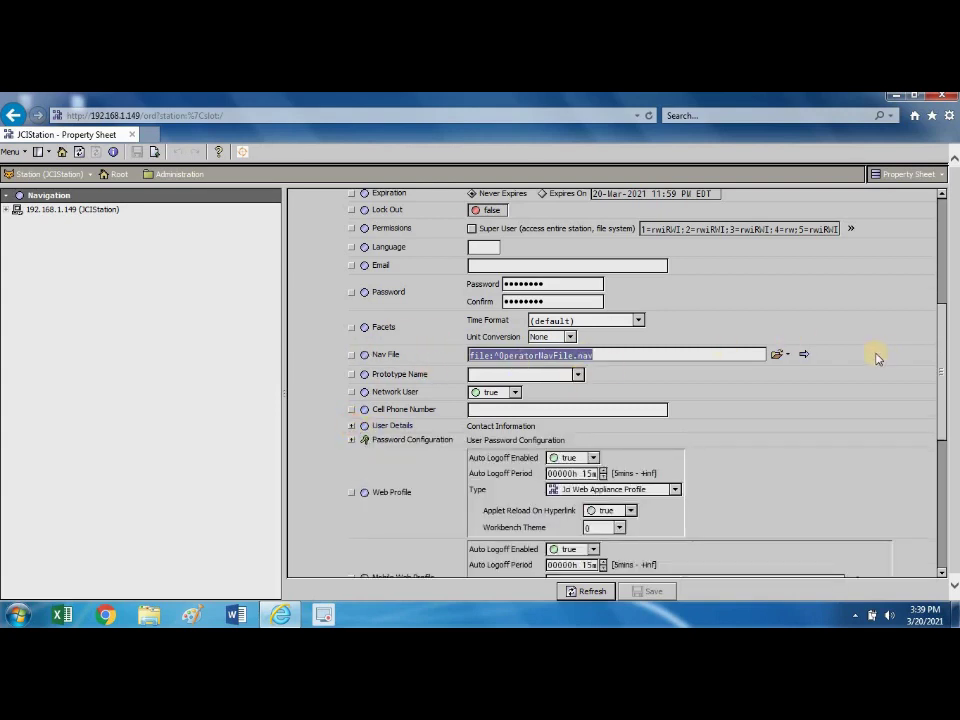
drag(936, 326, 937, 292)
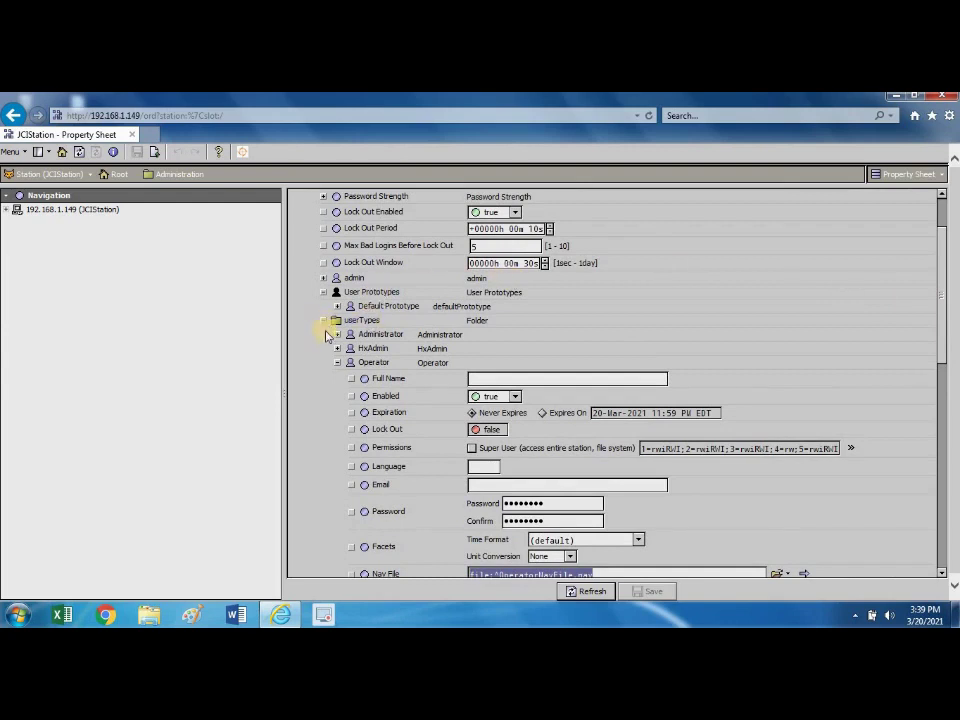
Collapse Operator, expand Maintenance, and check its MaintenanceNavFile.nav path and User Details.
click(337, 363)
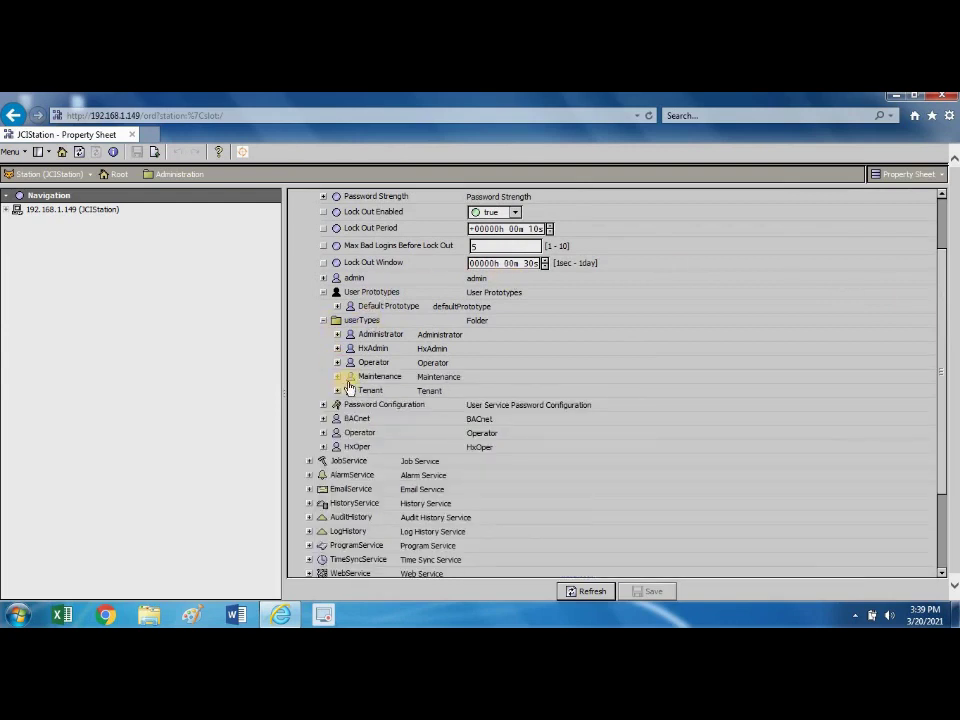
click(337, 377)
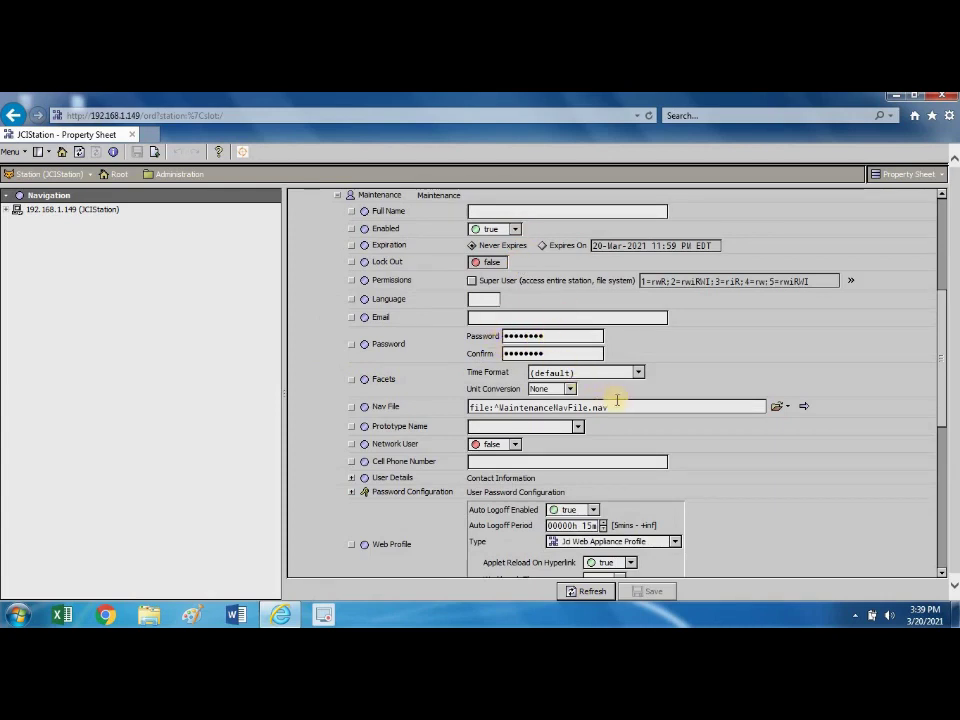
drag(606, 403, 465, 427)
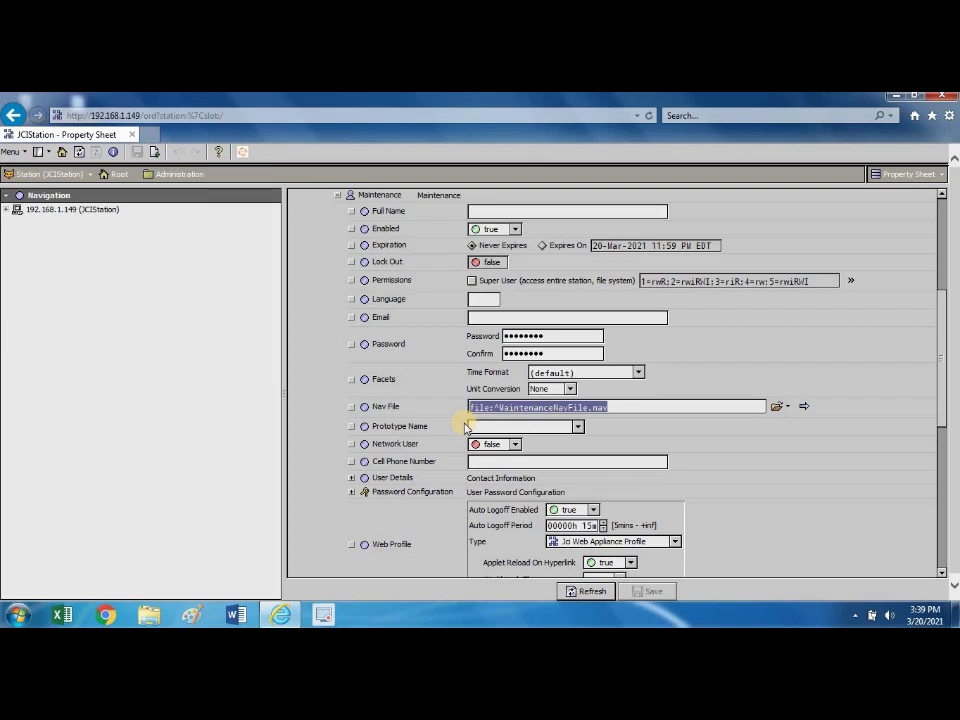
click(351, 480)
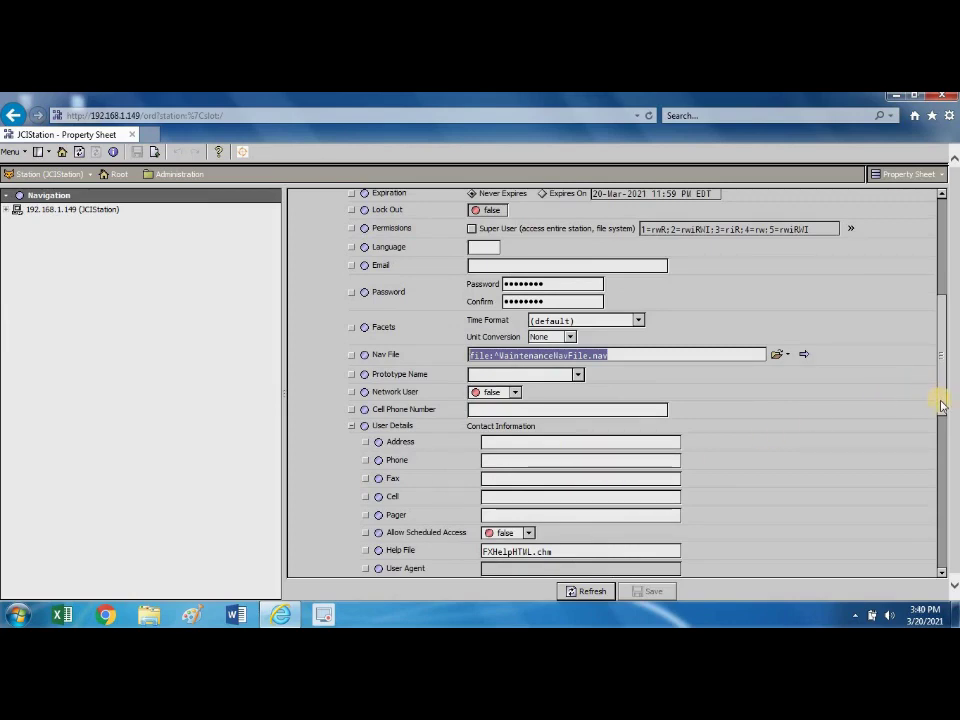
scroll(936, 360, up, 4)
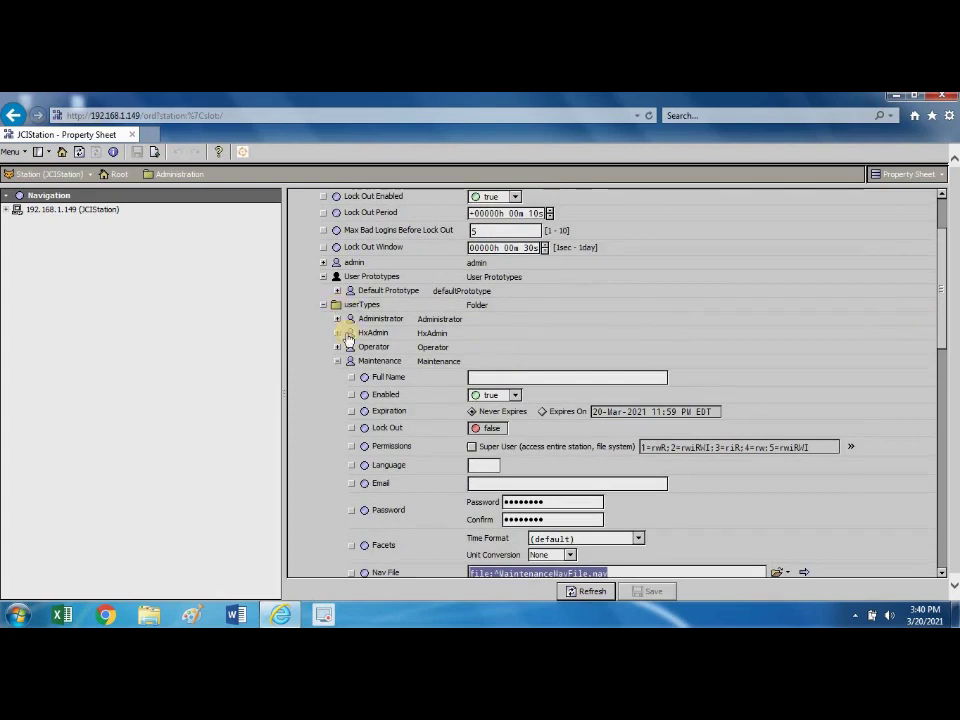
Refold and reopen userTypes and User Prototypes, then collapse the Maintenance user type.
click(324, 305)
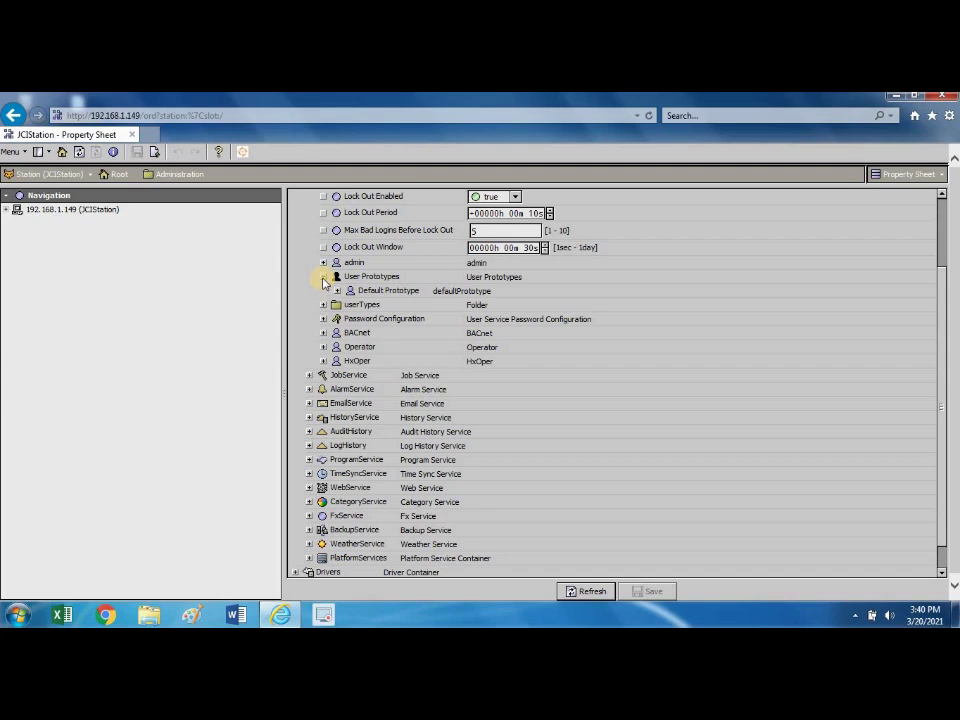
click(323, 277)
click(323, 277)
click(323, 304)
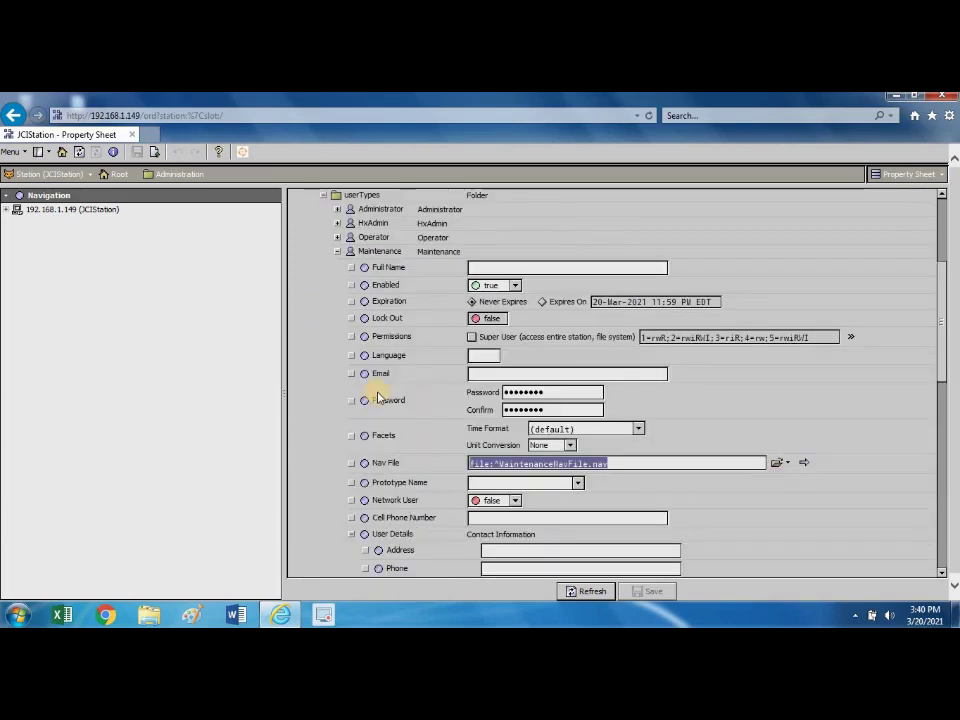
drag(943, 317, 934, 278)
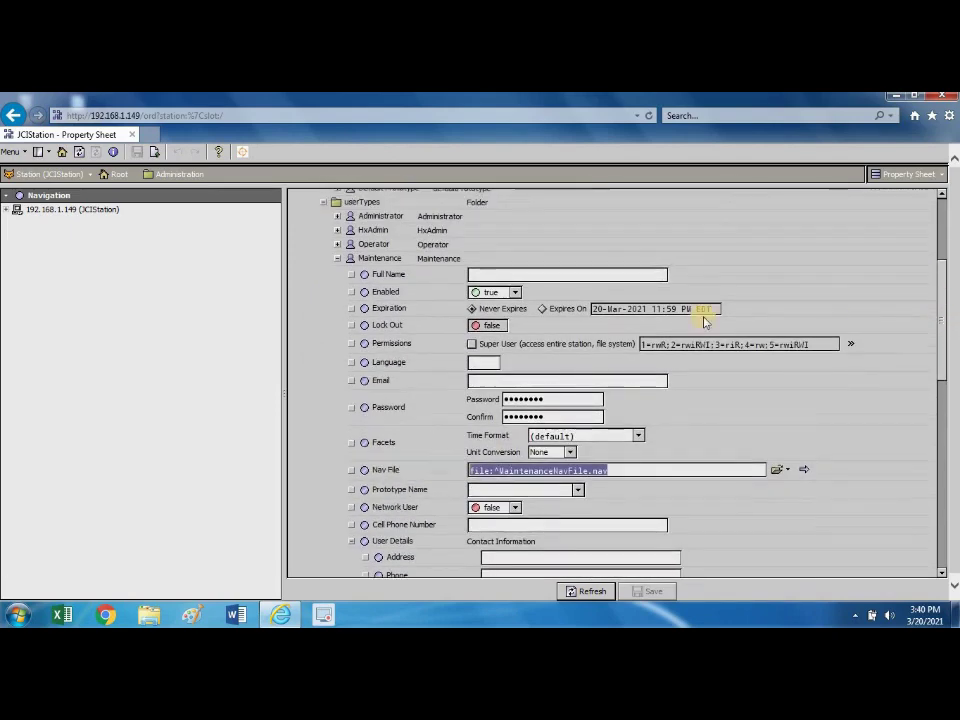
click(338, 259)
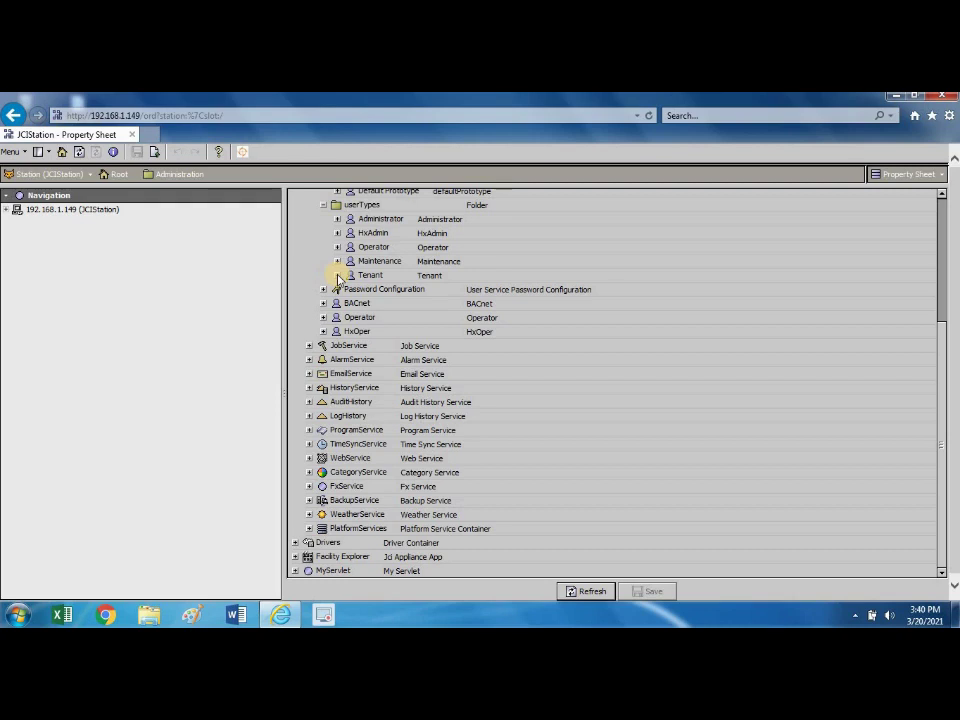
Expand the Tenant user type, scroll through its properties, then collapse userTypes and scroll back up.
click(337, 275)
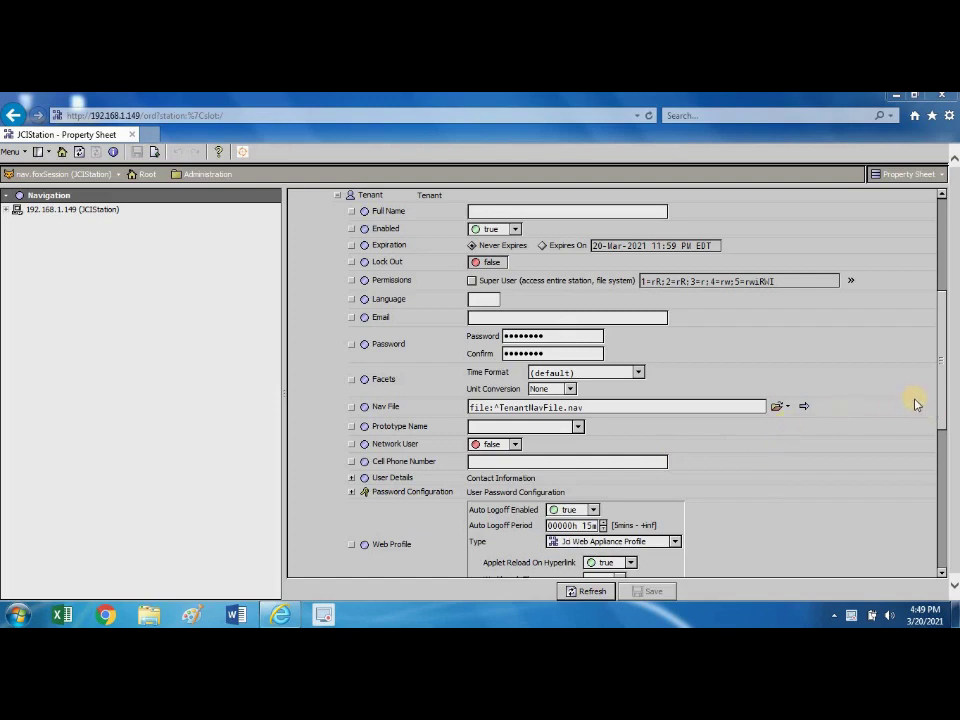
drag(940, 410, 934, 308)
scroll(692, 369, down, 3)
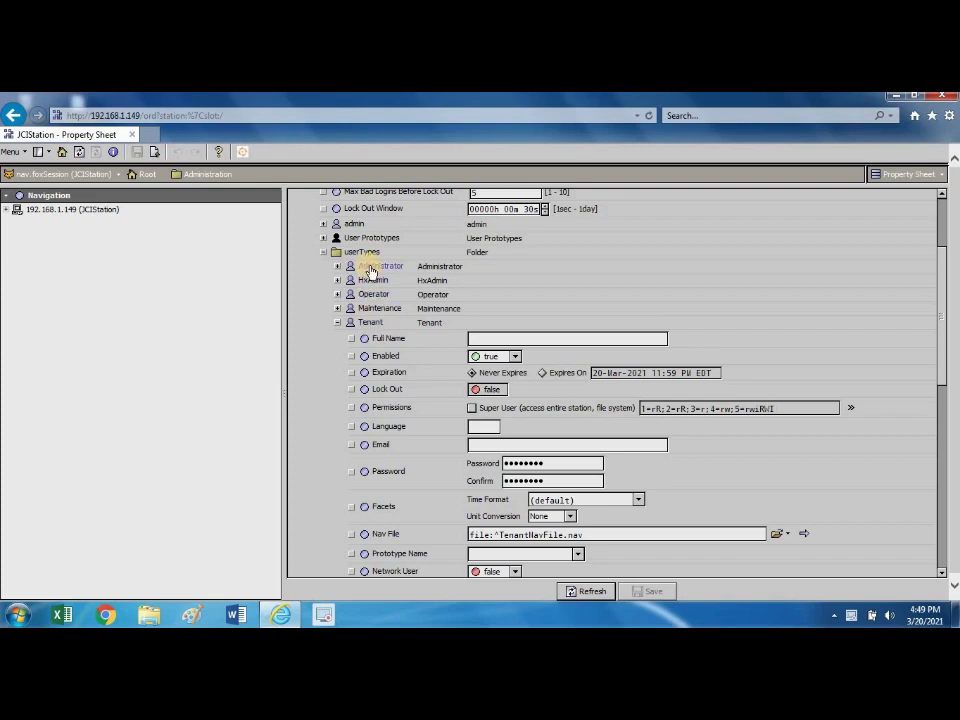
click(323, 253)
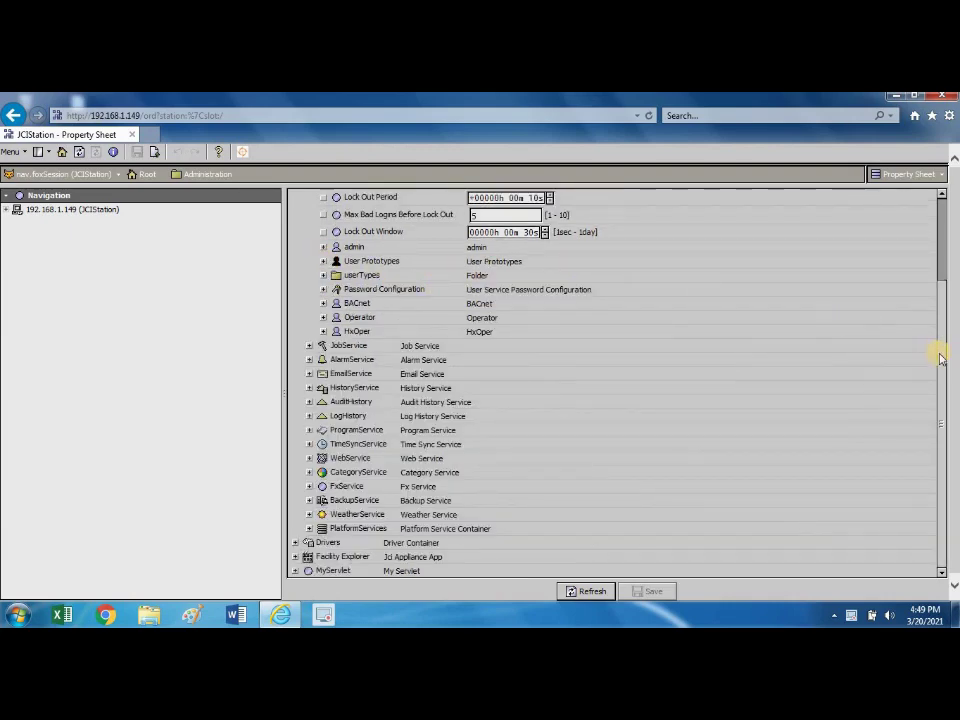
scroll(932, 266, up, 3)
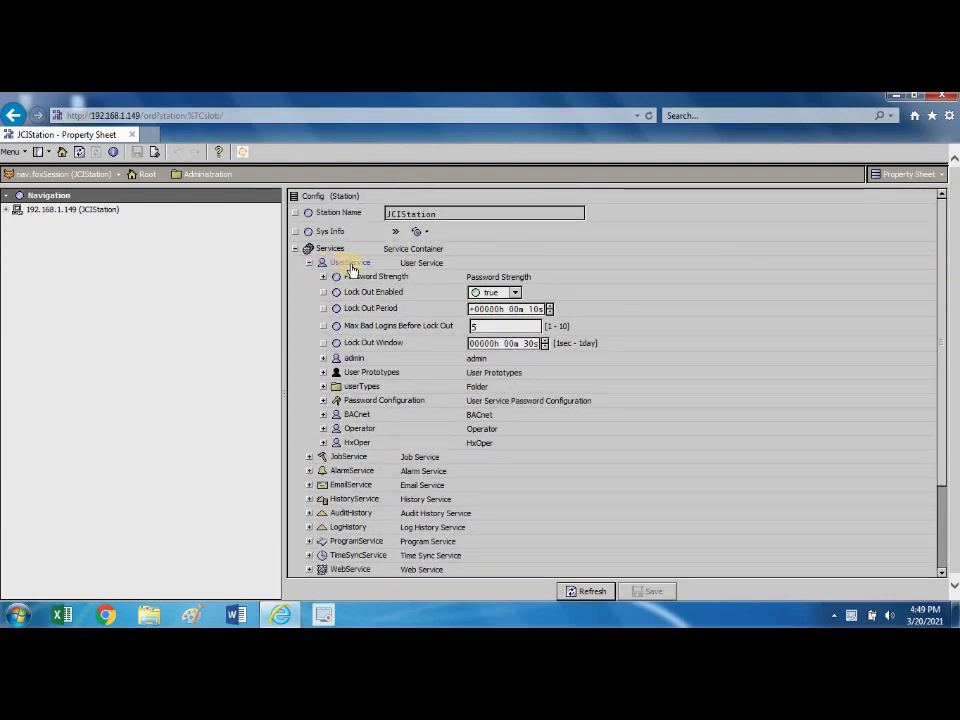
Open the Permissions Browser from UserService and expand Config, Services, UserService and CategoryService.
double_click(354, 266)
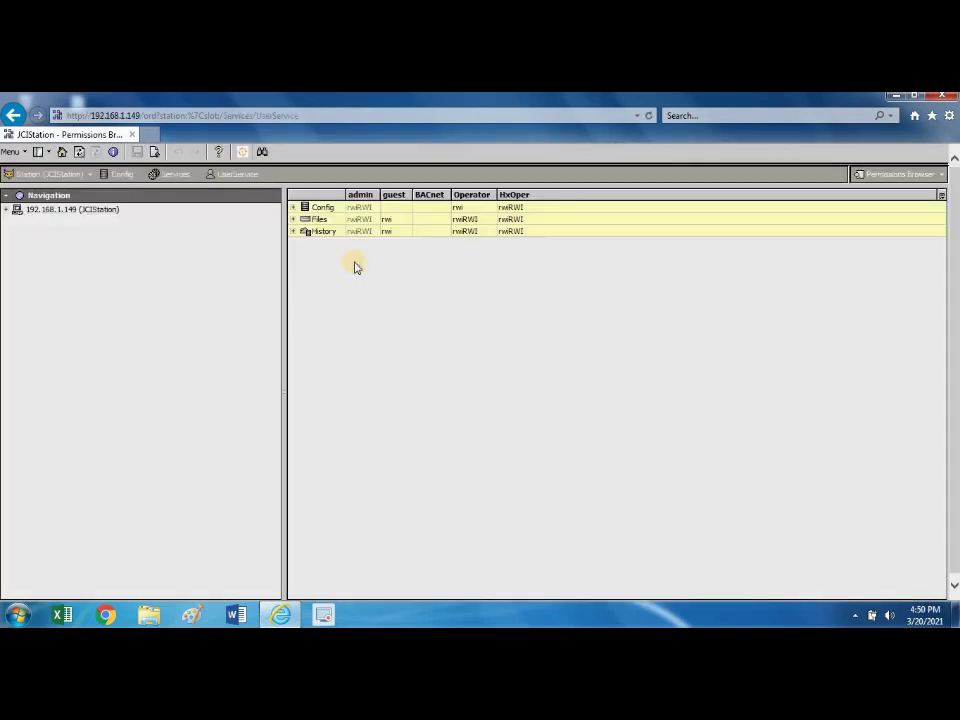
click(293, 207)
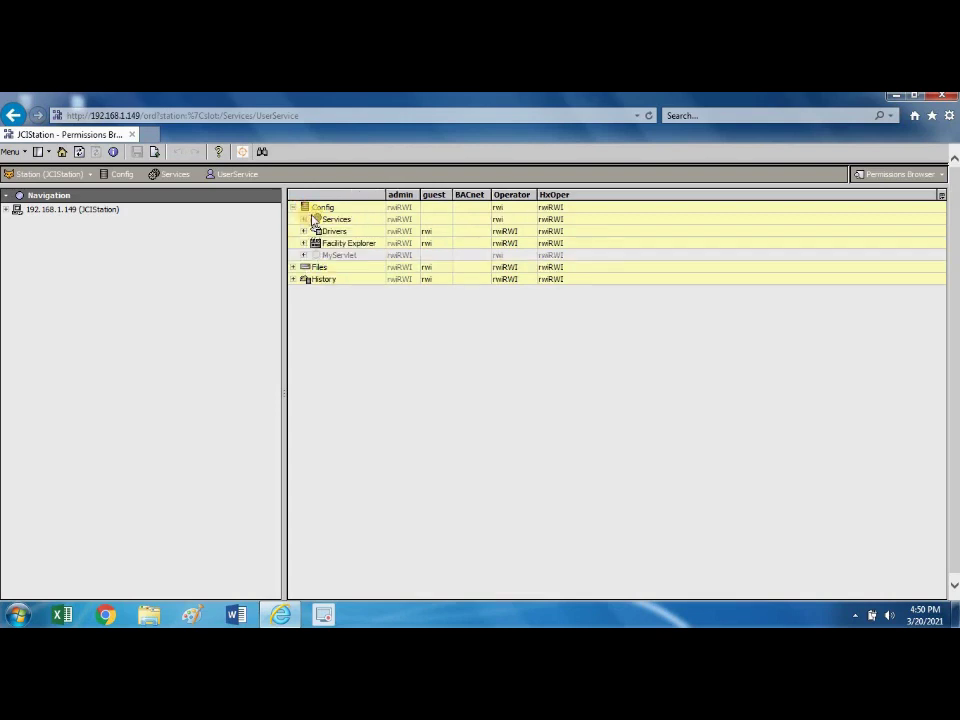
click(305, 219)
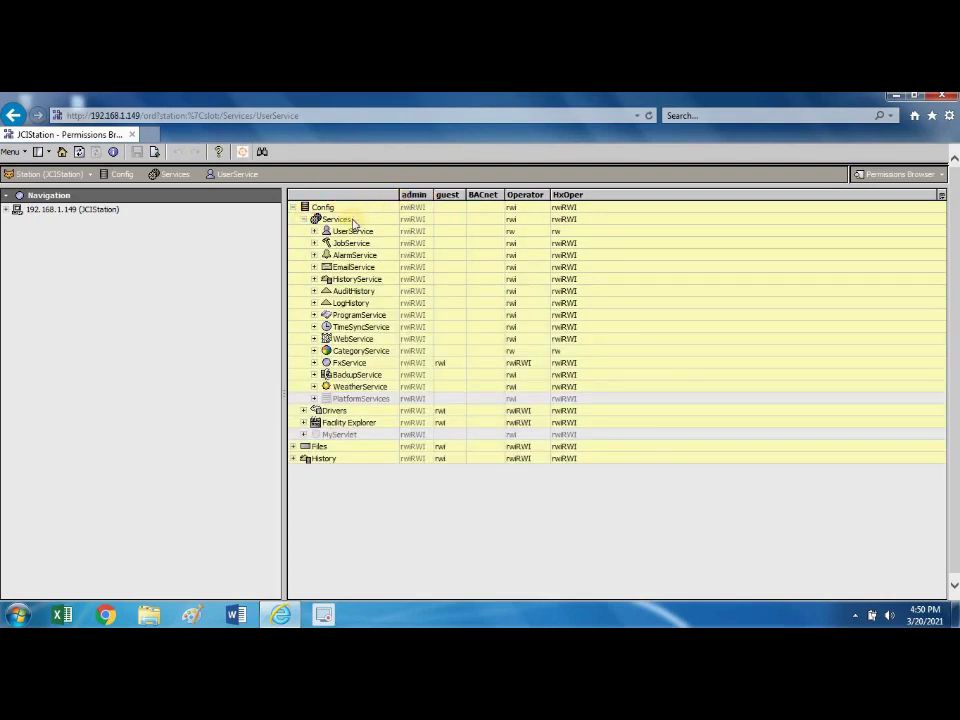
click(314, 232)
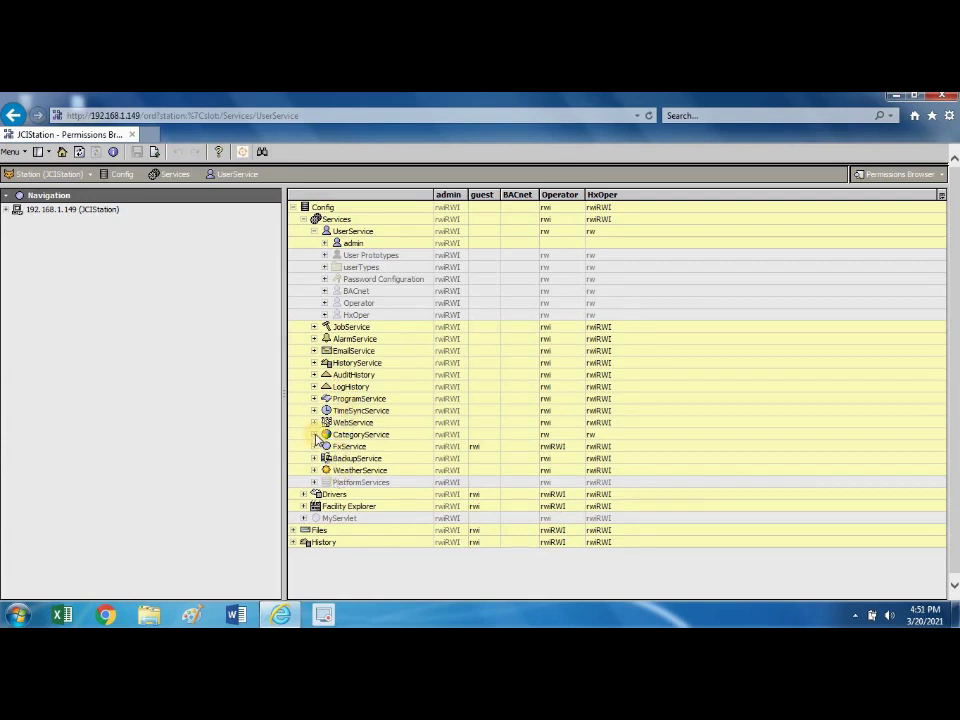
click(314, 434)
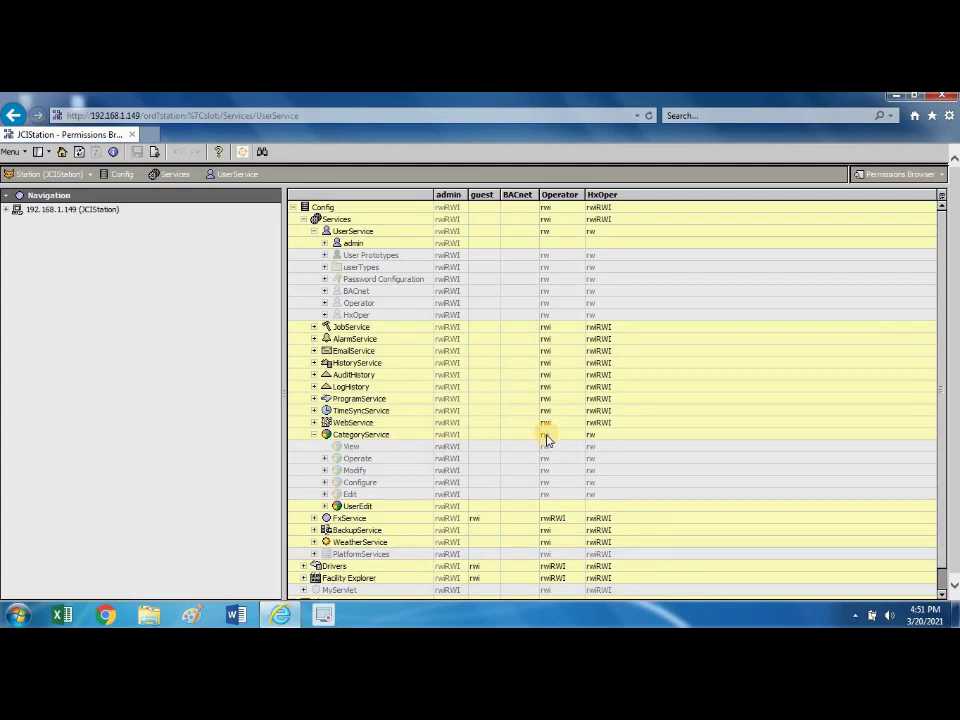
Open Operator's CategoryService permissions and adjust the Operate and View checkboxes.
double_click(546, 438)
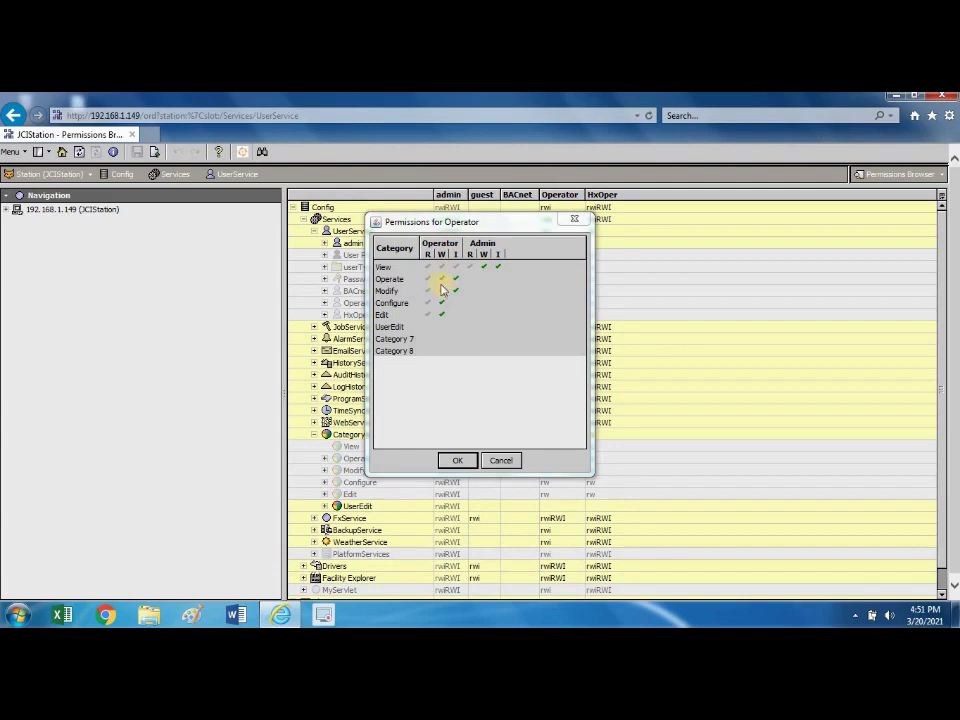
click(455, 270)
click(469, 268)
click(484, 268)
click(496, 270)
click(497, 270)
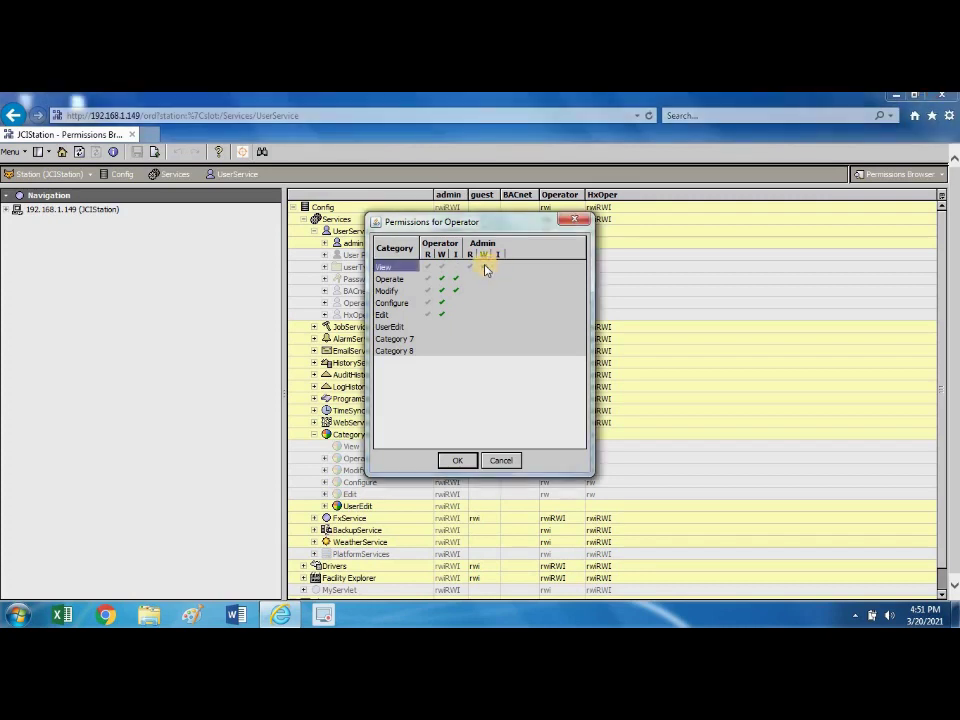
click(484, 268)
click(487, 266)
click(491, 264)
Clear Operator's access on Operate, Modify, Configure and Edit, confirm, and save.
click(440, 278)
click(441, 291)
click(440, 302)
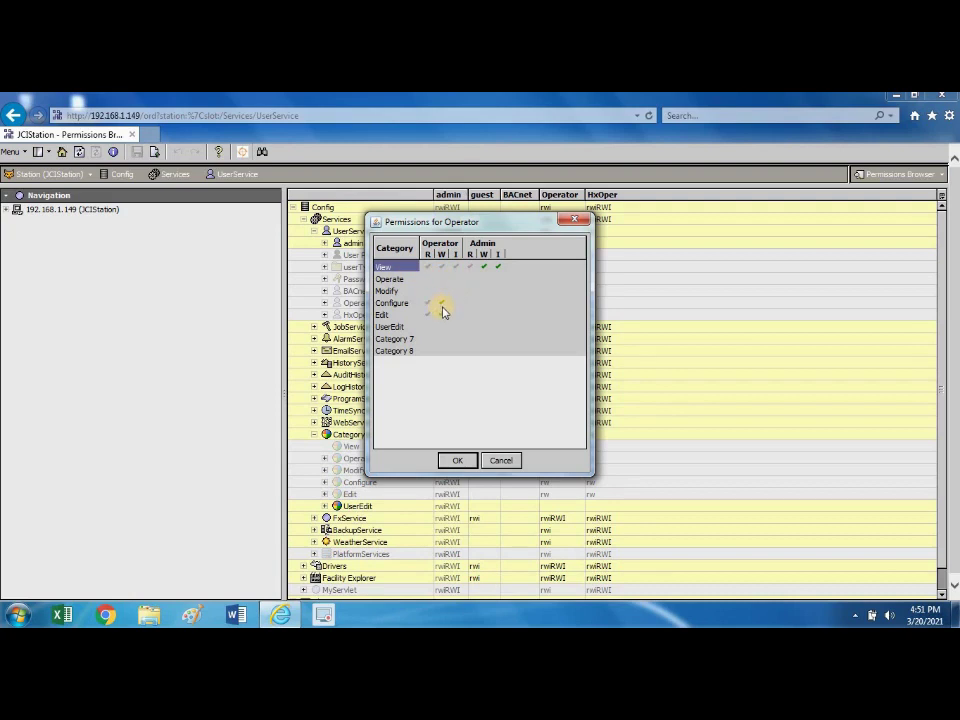
click(438, 305)
click(447, 316)
click(456, 461)
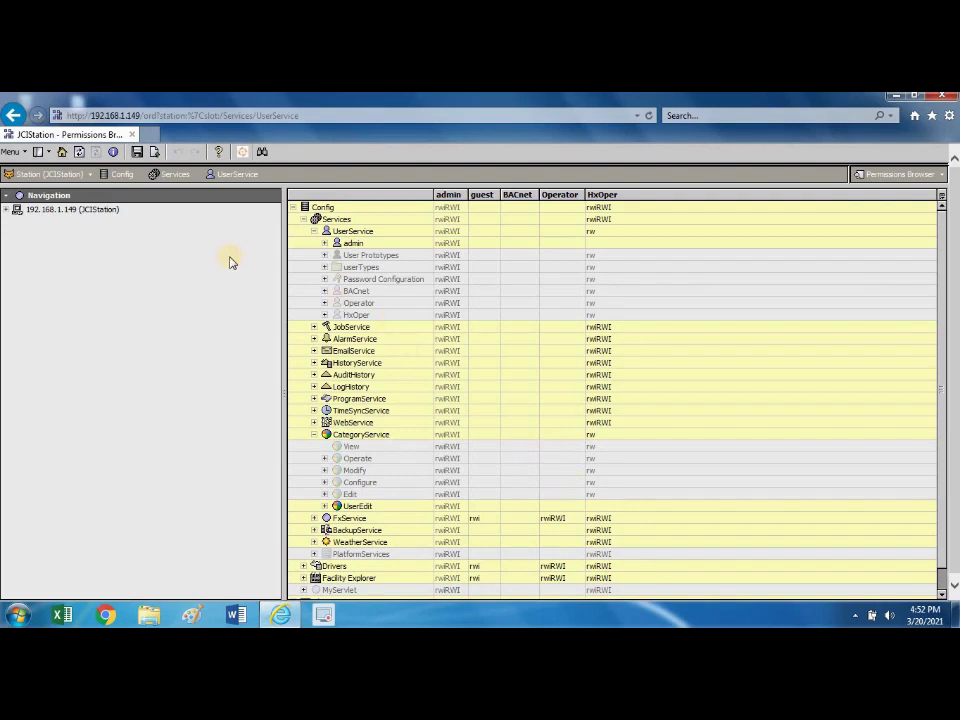
click(137, 152)
Grant Operator invoke on Operate and Modify and write on Configure and Edit, then save.
double_click(554, 437)
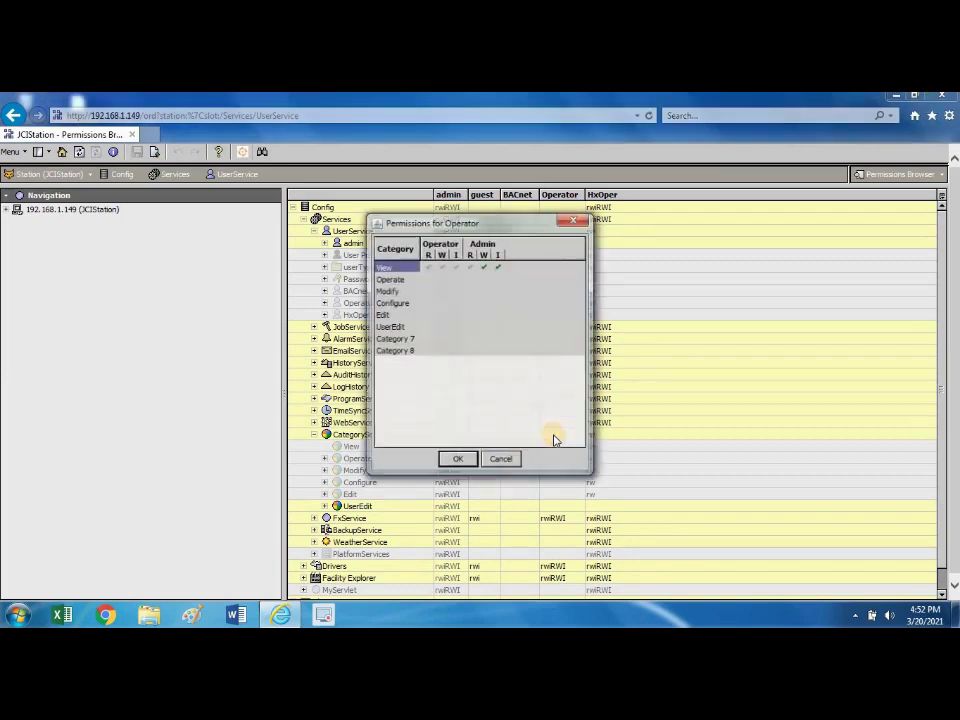
click(455, 279)
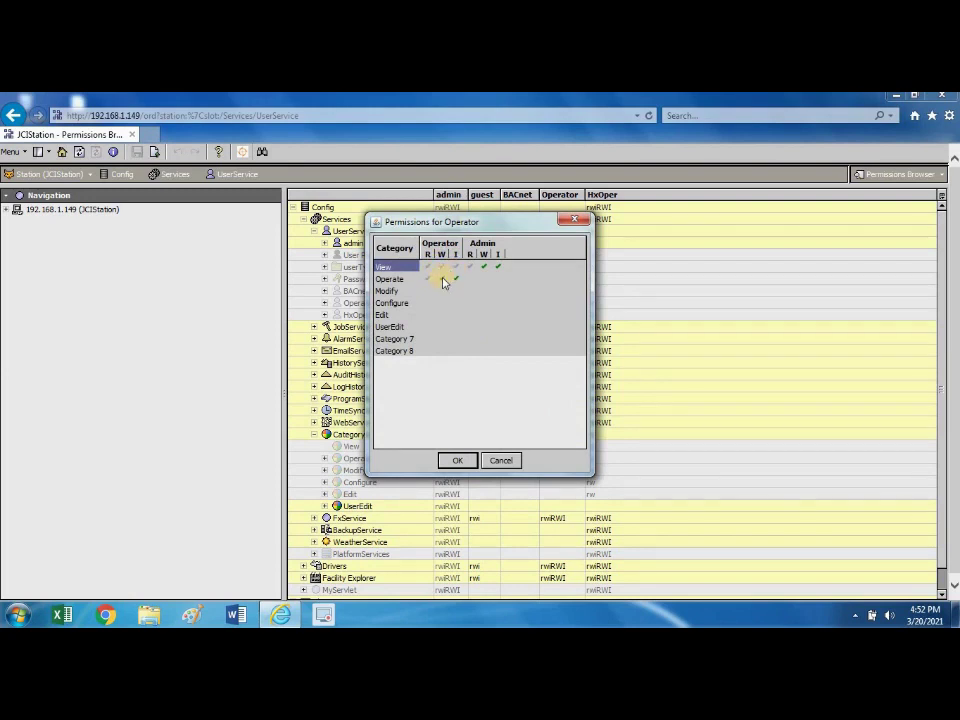
click(456, 291)
click(442, 303)
click(442, 316)
click(458, 460)
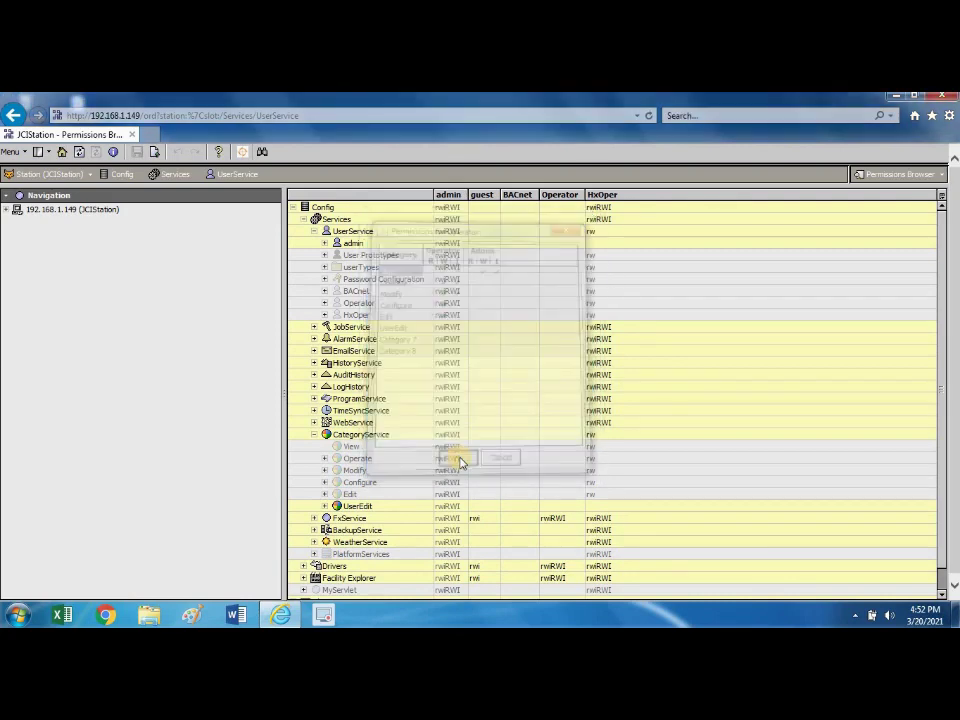
click(182, 178)
click(136, 151)
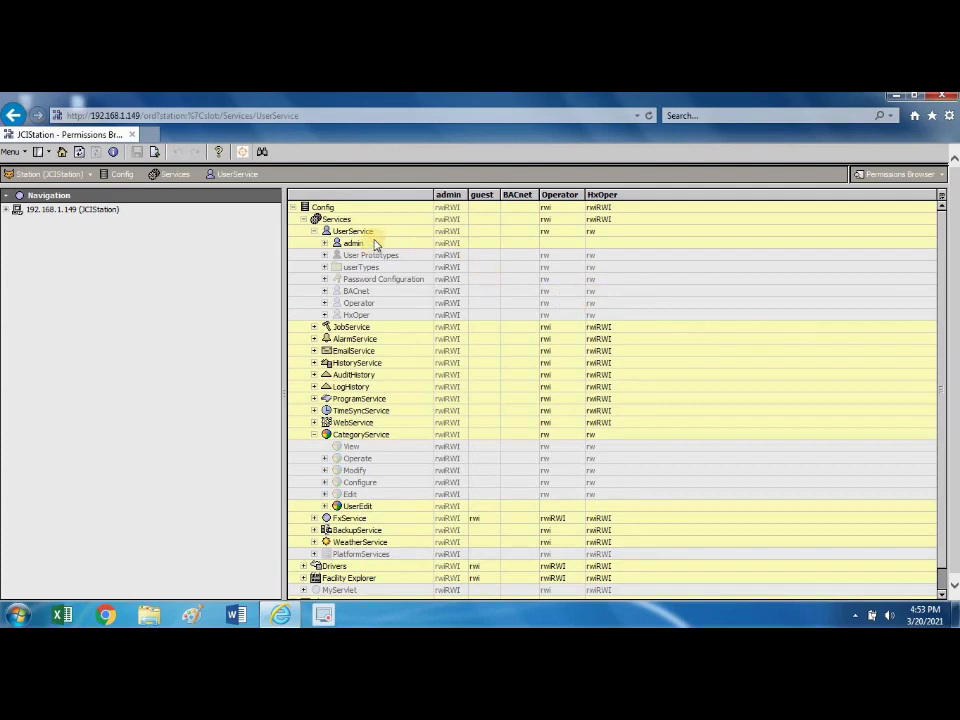
Collapse the Config permissions branch and expand the station and Administration in the Navigation tree.
click(297, 207)
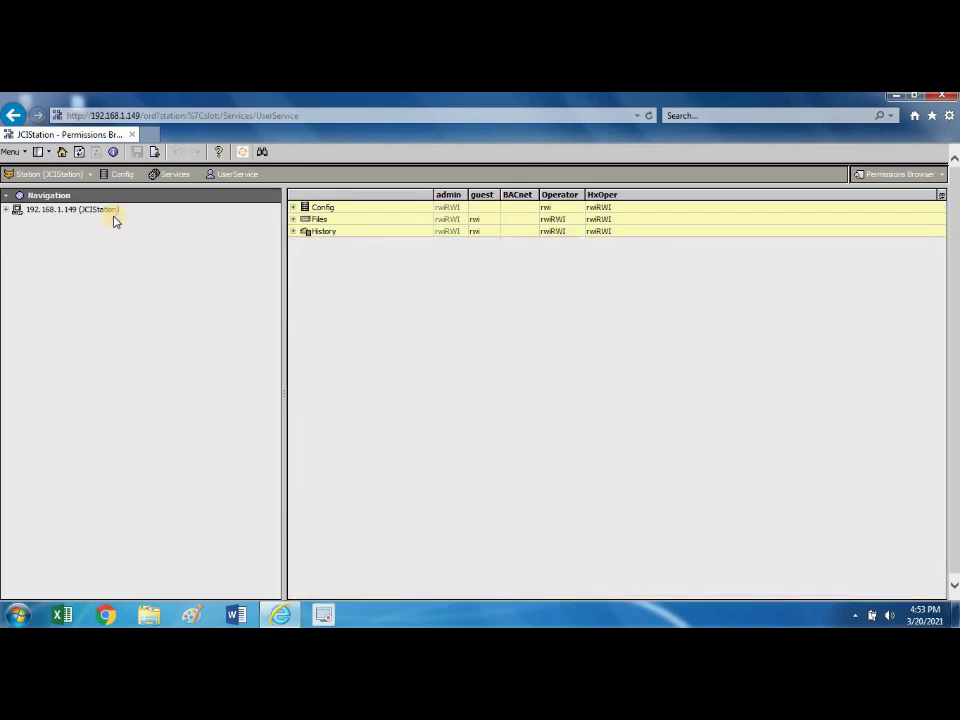
click(6, 210)
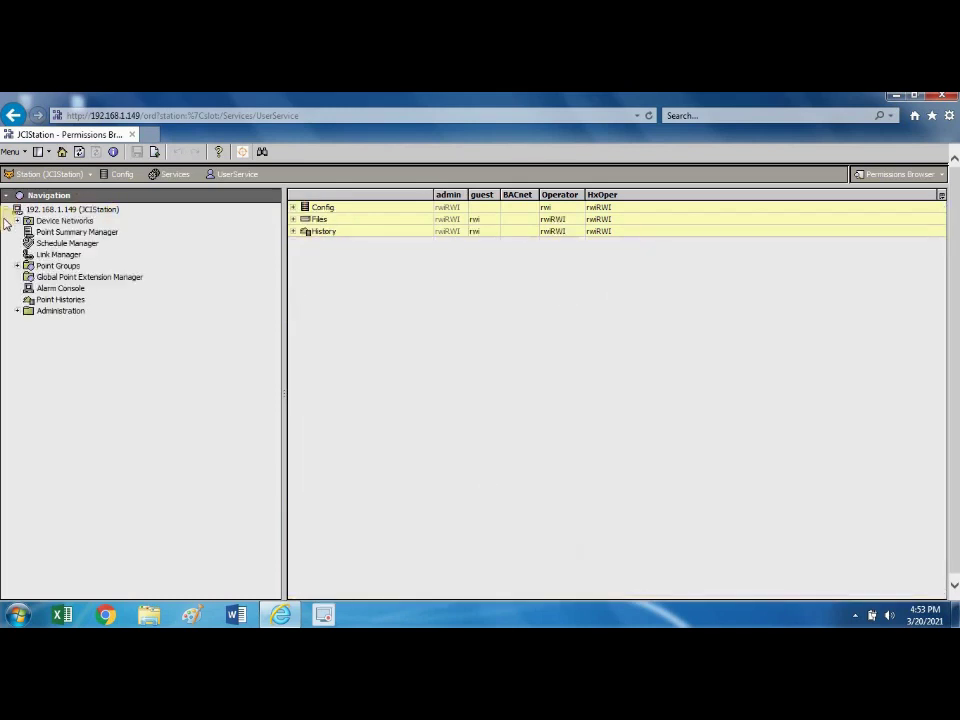
click(18, 312)
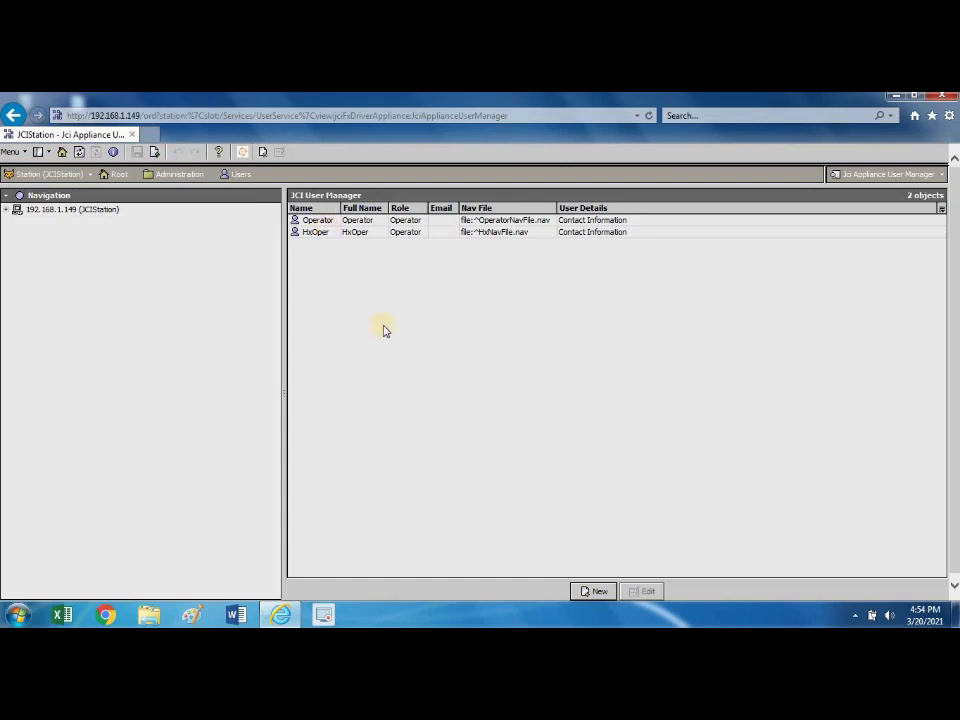
Add one new user named ABC with full name ABC XX.
click(593, 591)
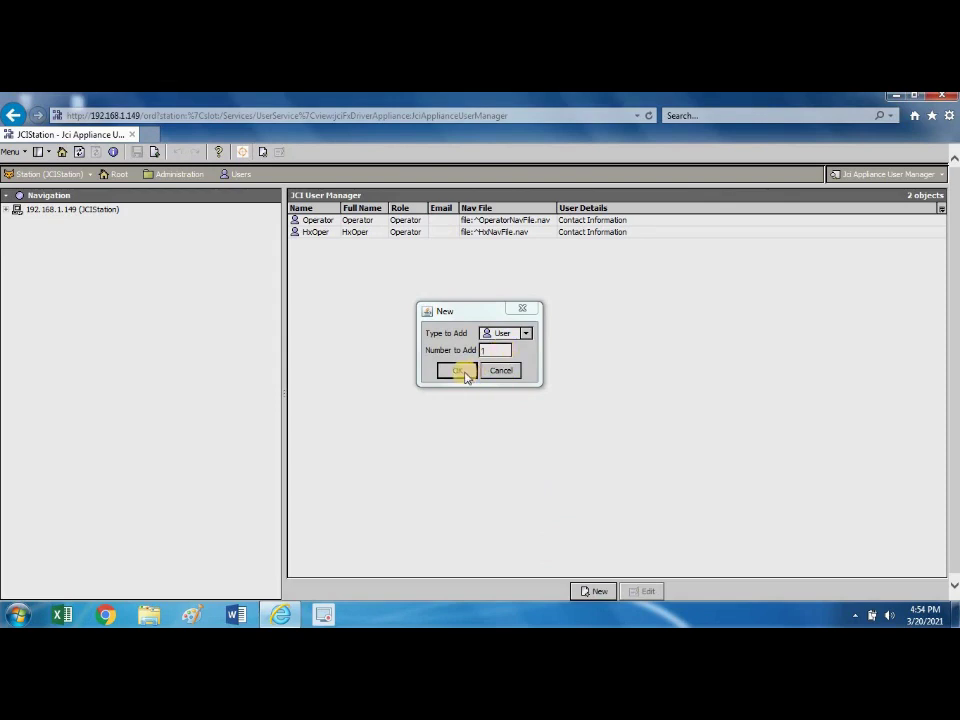
click(462, 373)
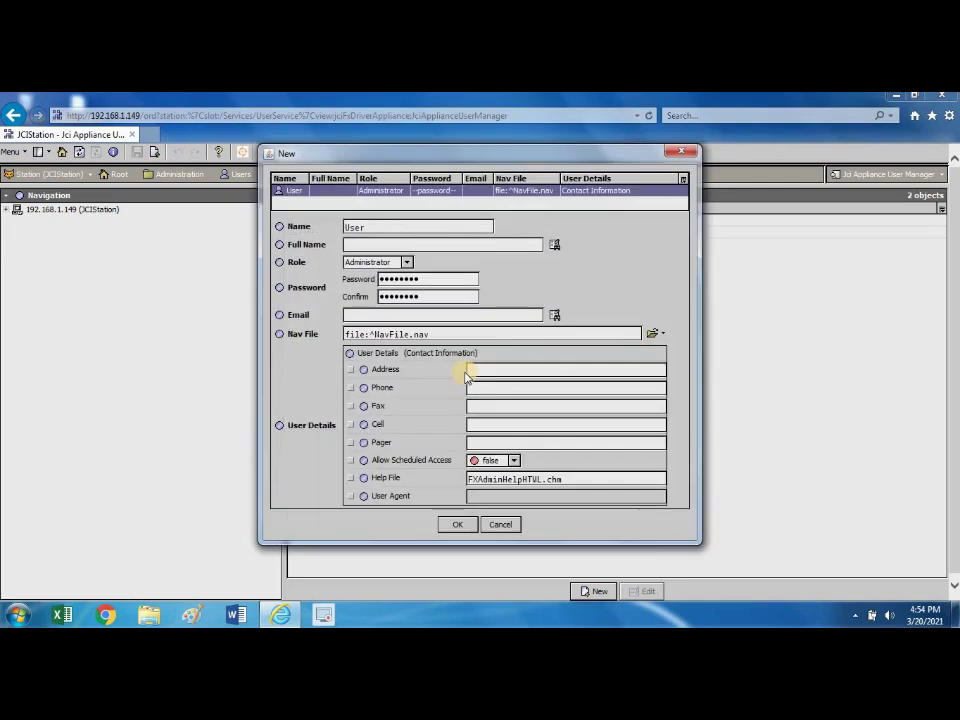
click(424, 228)
key(BackSpace)
key(BackSpace)
key(BackSpace)
key(BackSpace)
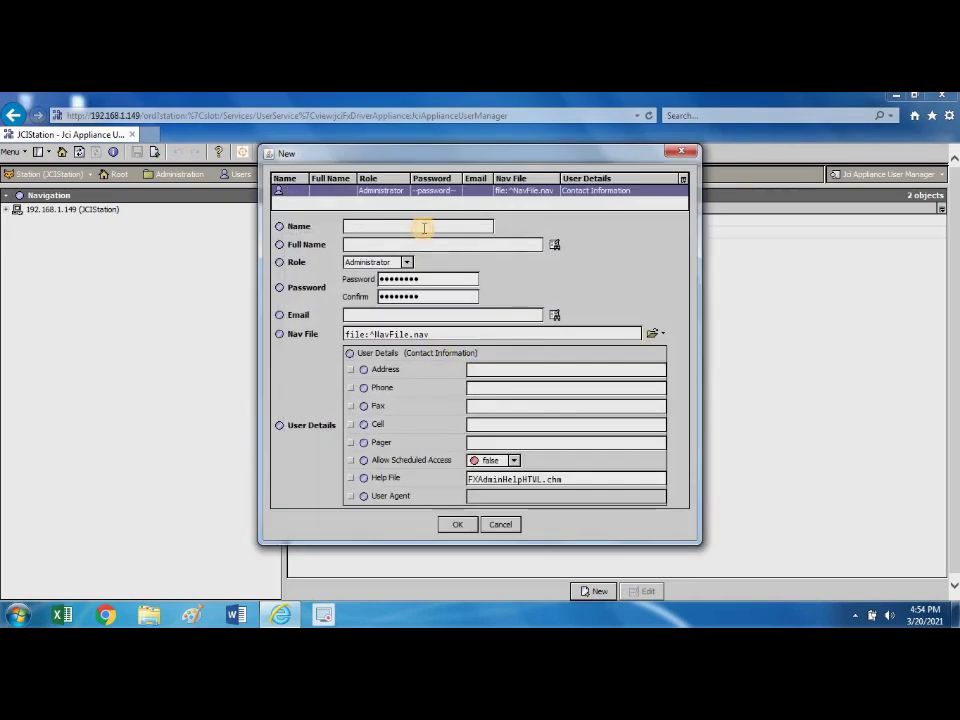
text(B)
key(BackSpace)
text(ABC)
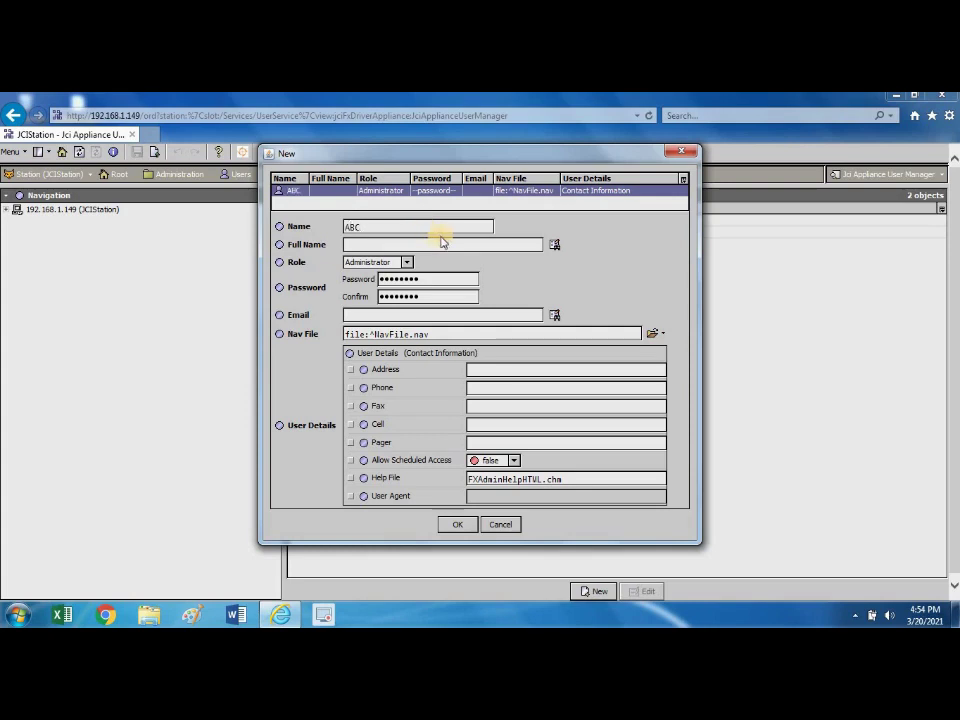
click(432, 242)
text(ABC XX)
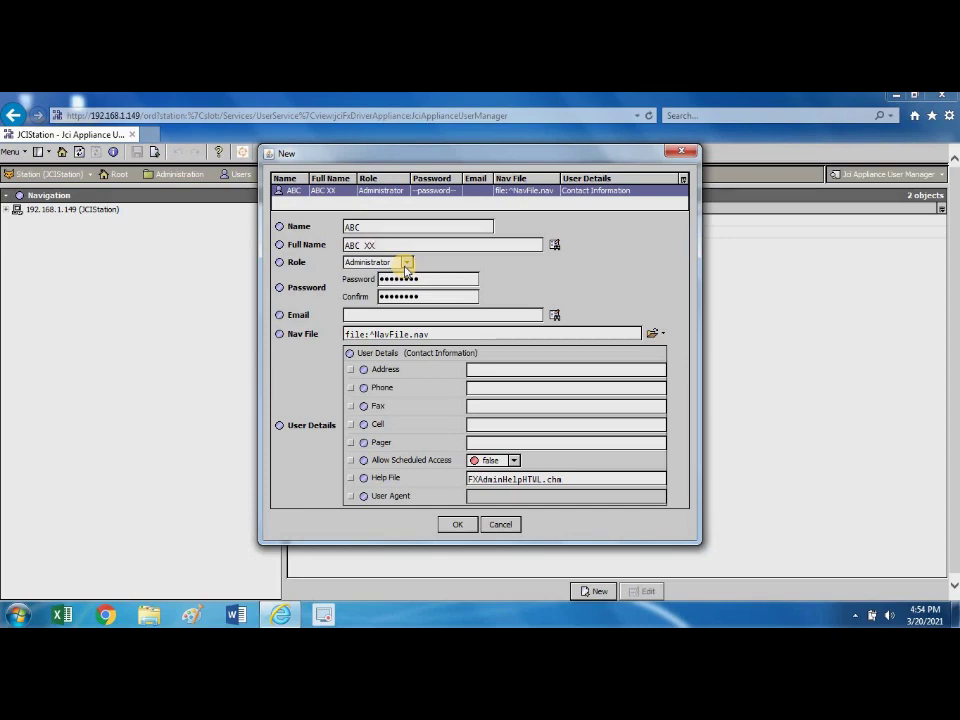
Give ABC the HxAdmin role, enter and confirm its password, and create the user.
click(408, 263)
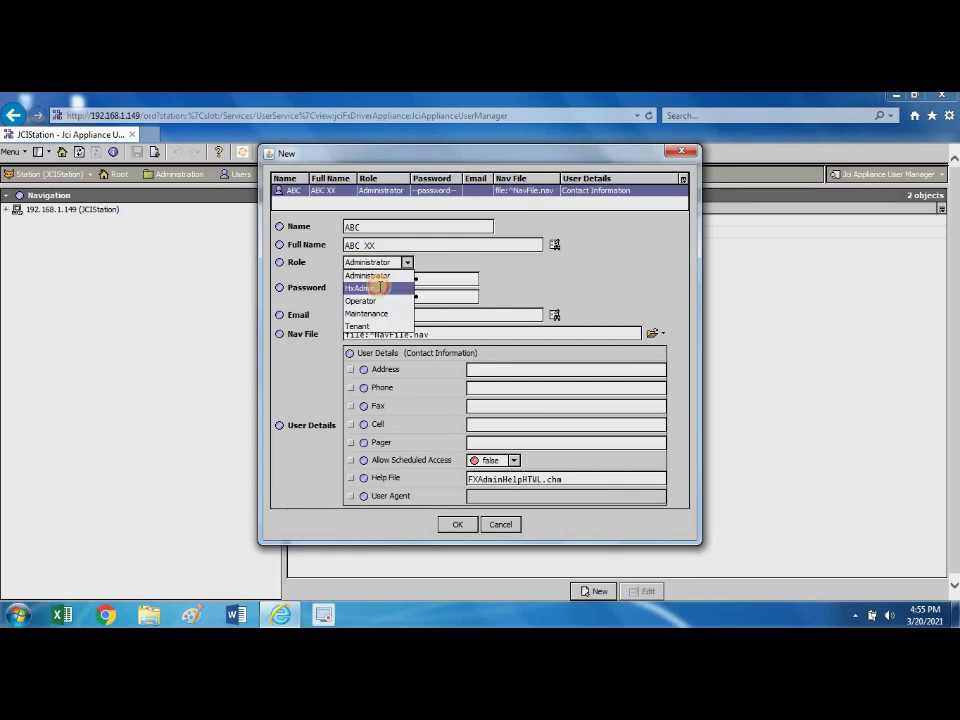
click(380, 289)
drag(428, 276, 370, 278)
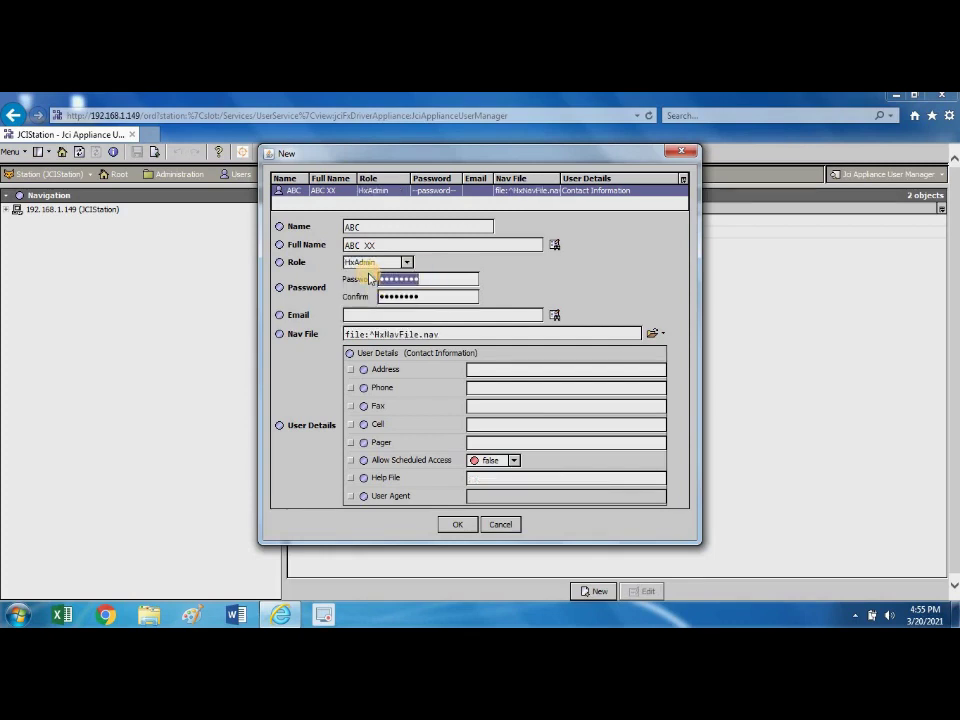
text(•••••••••••••)
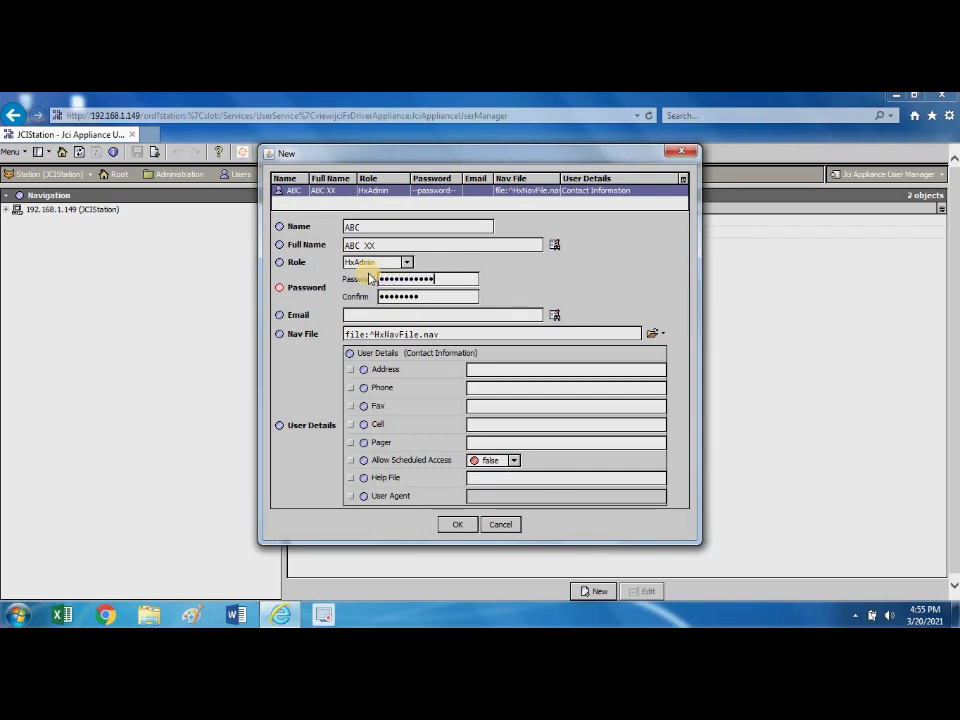
click(422, 296)
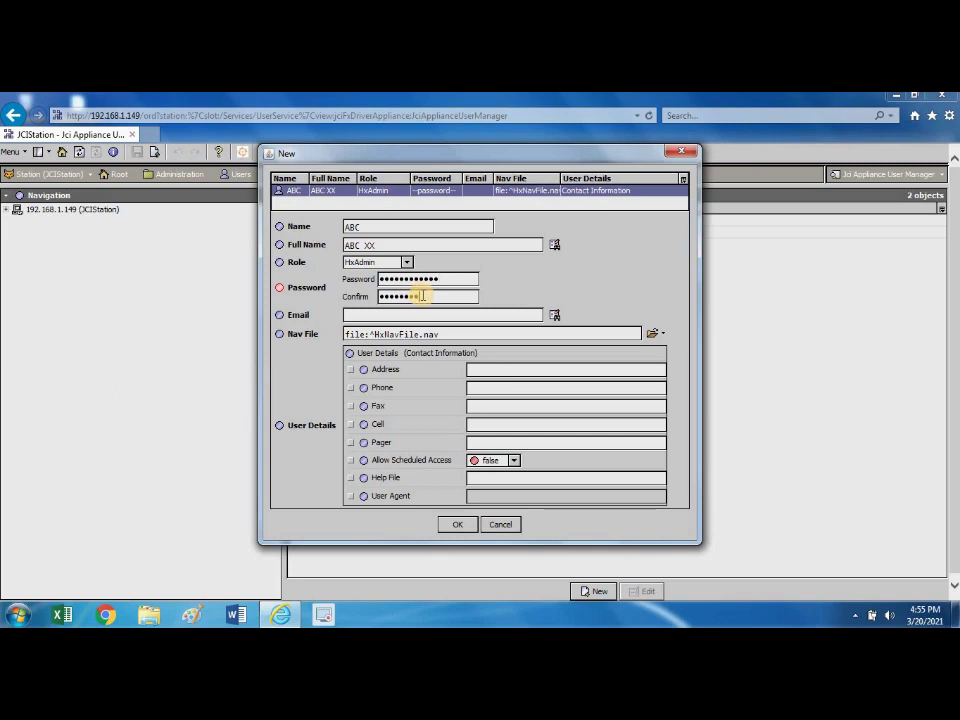
key(BackSpace)
text(•••••••••••••)
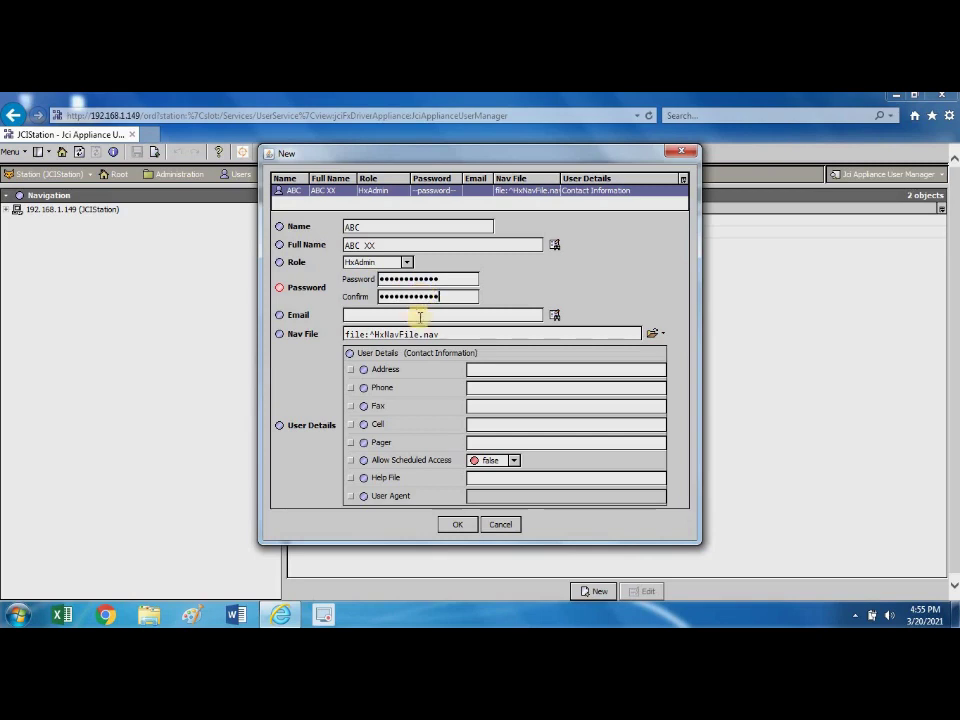
click(446, 318)
click(510, 368)
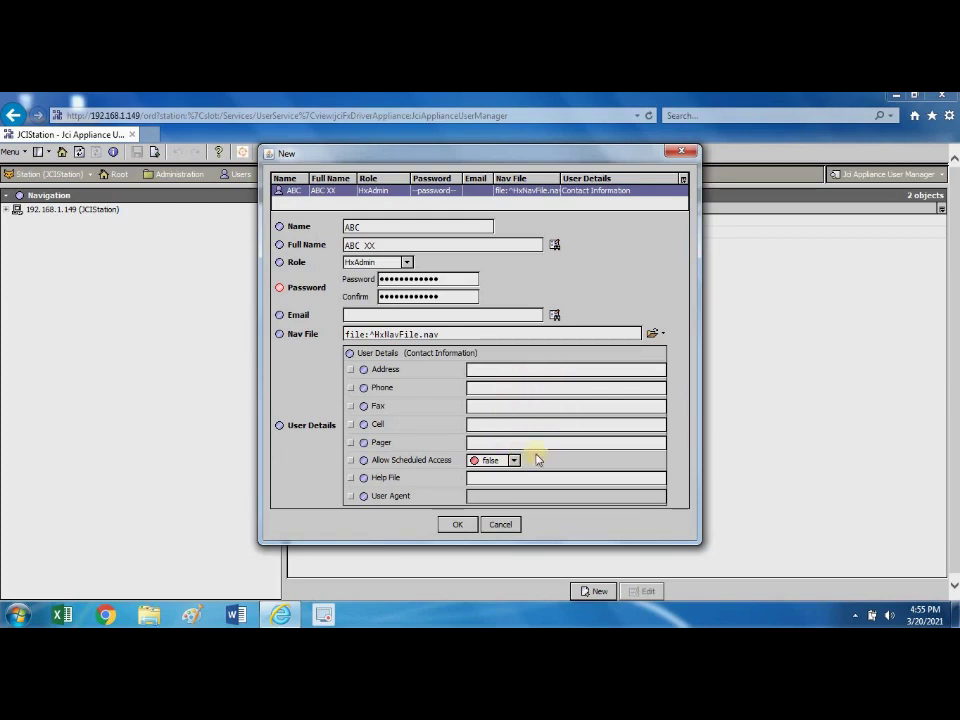
click(455, 528)
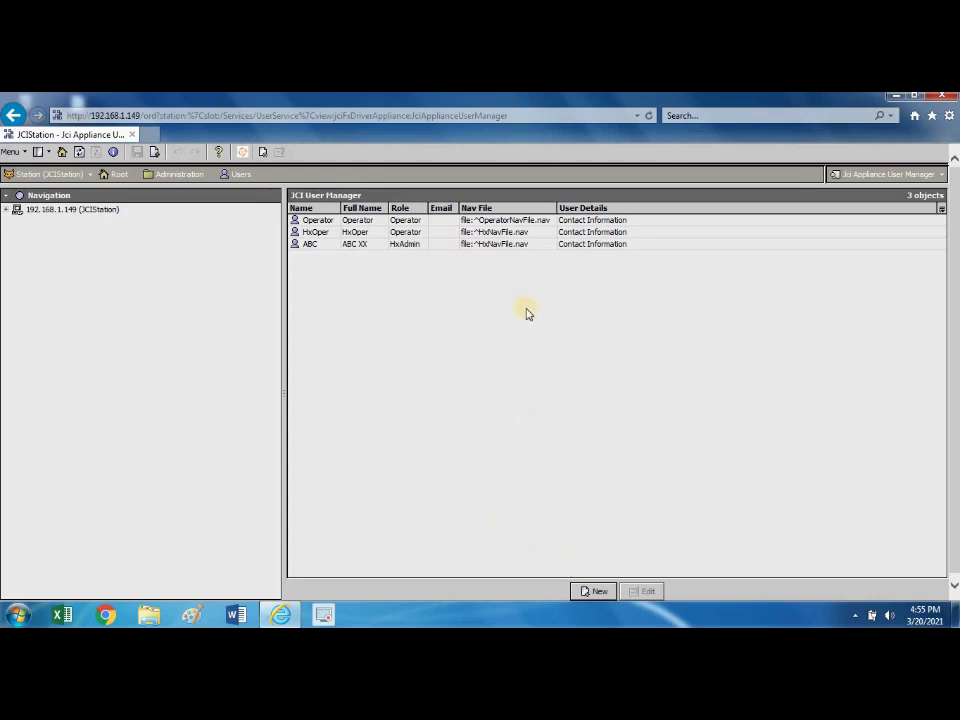
Delete the ABC user from the Jci User Manager list.
click(556, 245)
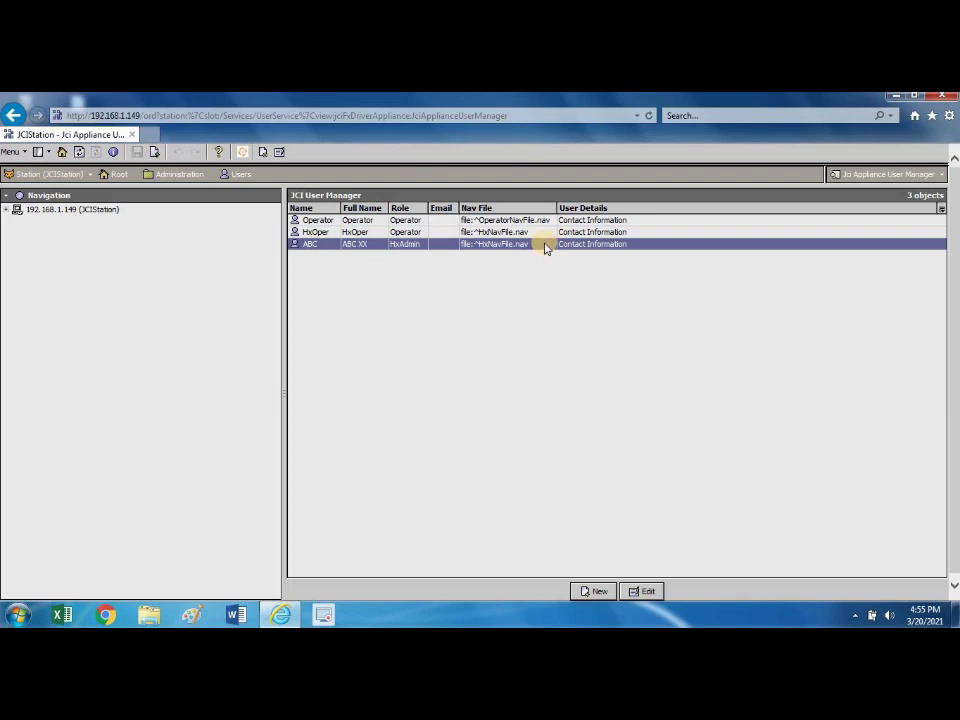
right_click(545, 247)
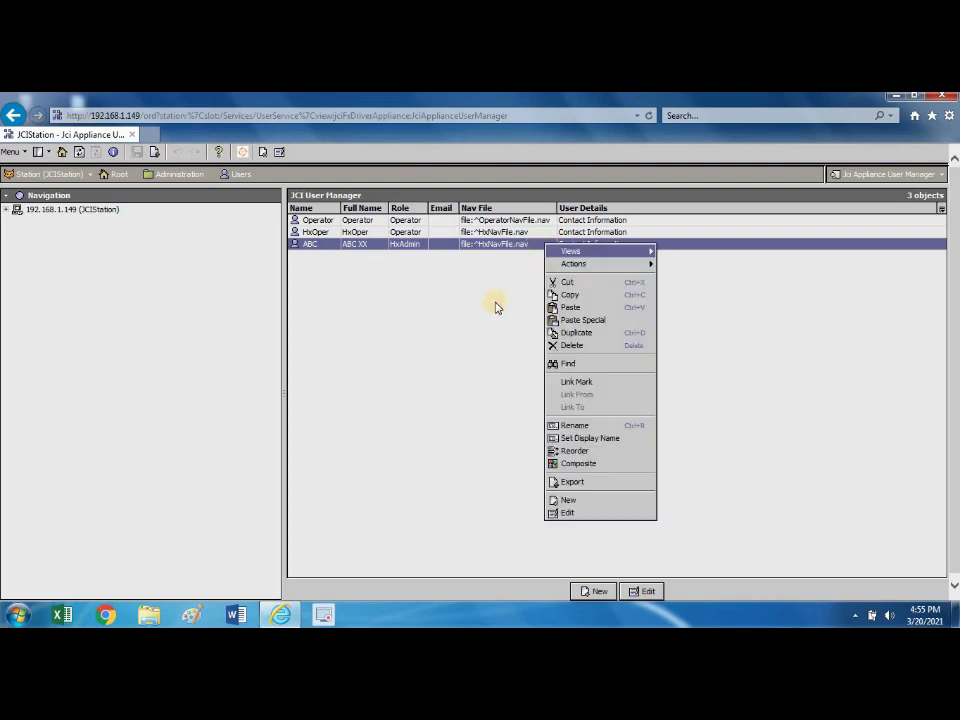
click(558, 347)
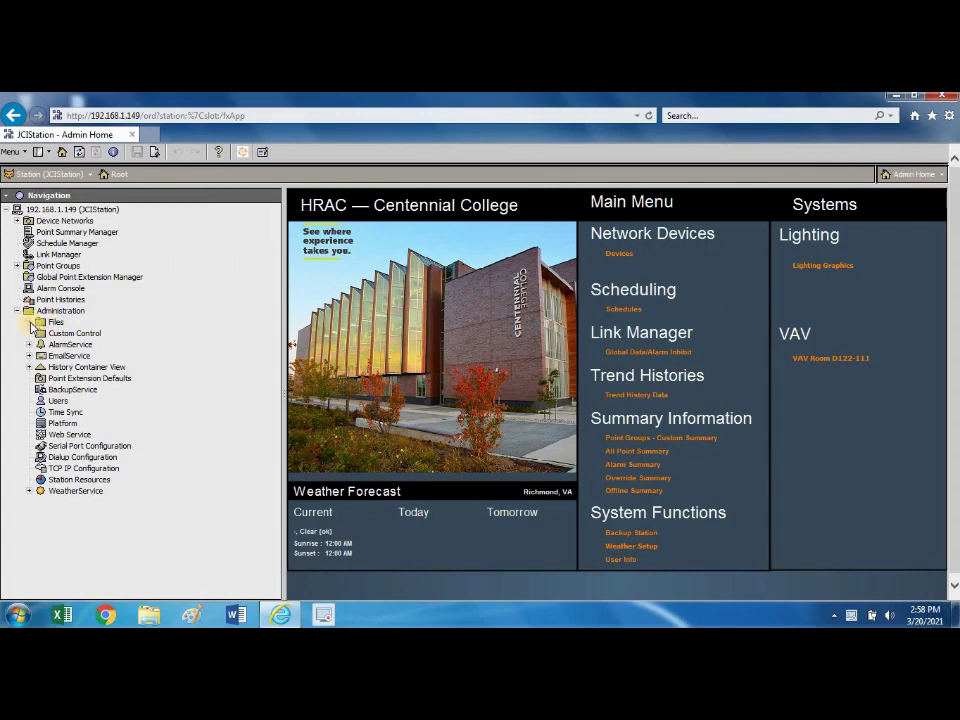
Open the Graphics folder under Administration > Files and open FBHtg.png from its listing.
click(29, 322)
click(55, 322)
click(78, 336)
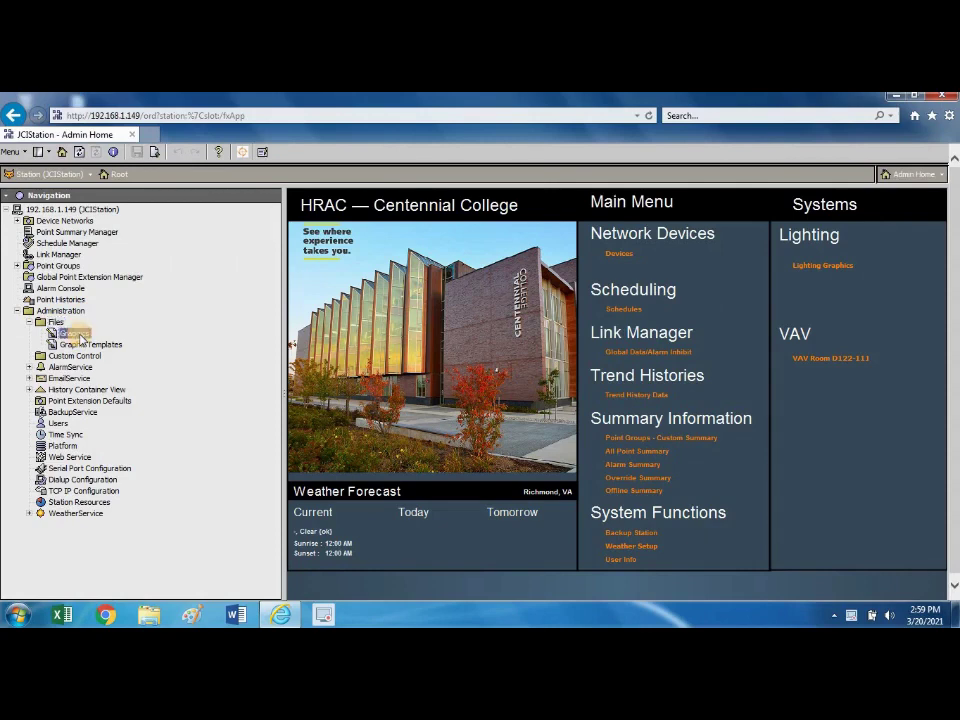
double_click(79, 339)
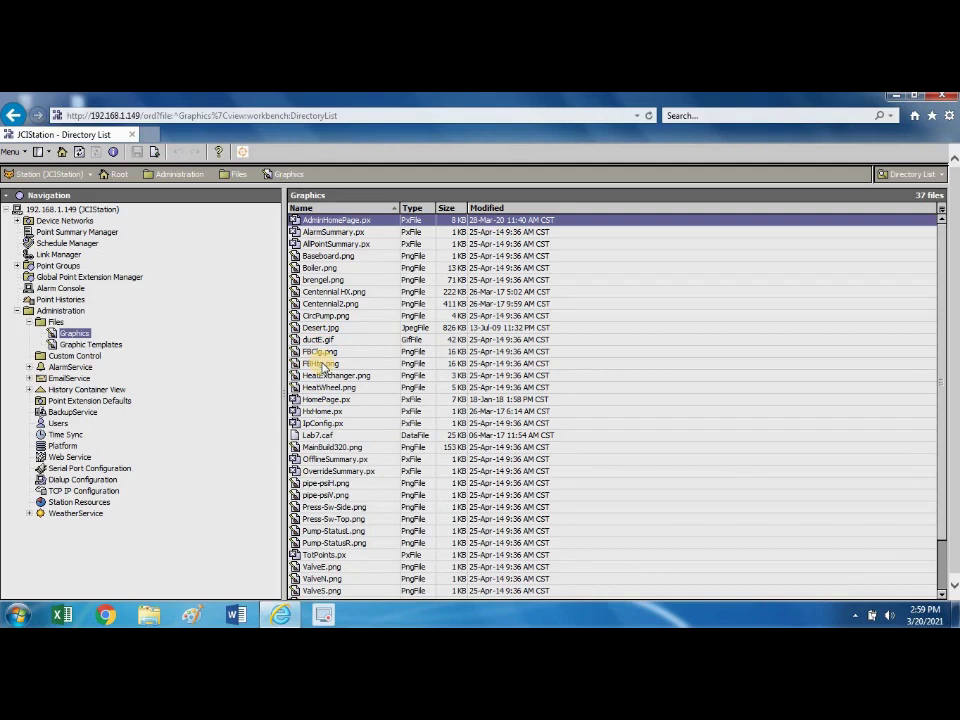
double_click(322, 364)
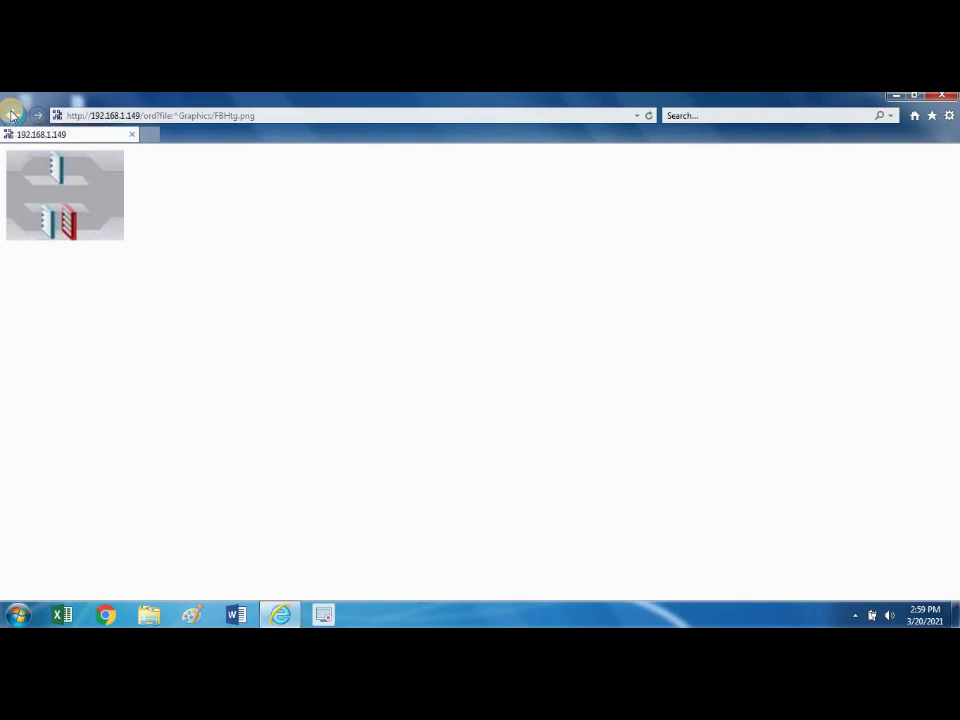
Go back to the Graphics file listing and expand the station and Administration in navigation.
click(12, 115)
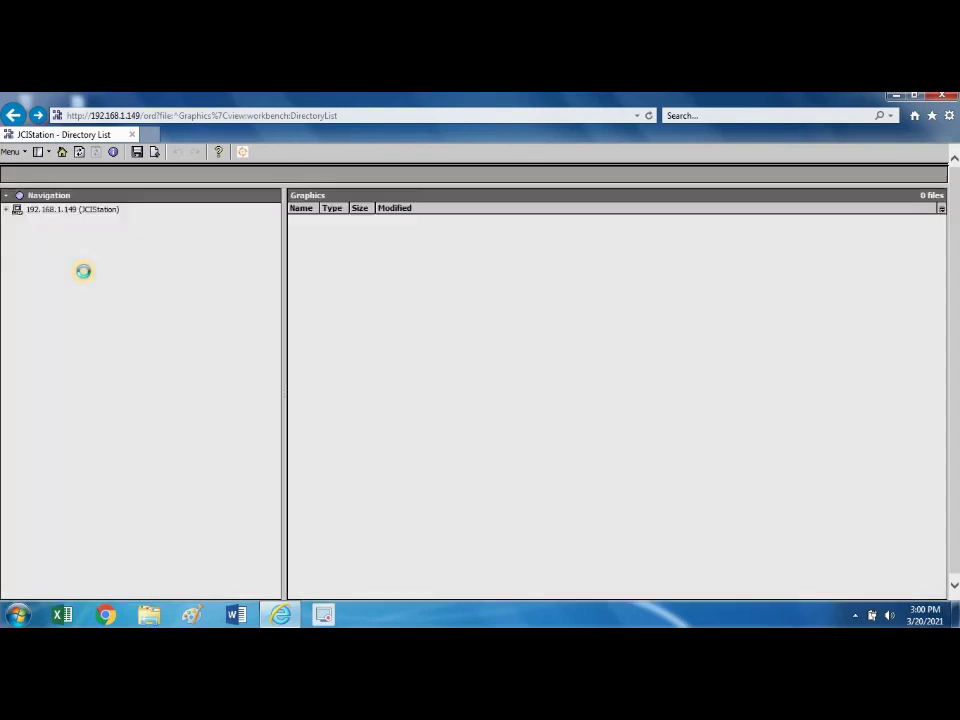
click(7, 210)
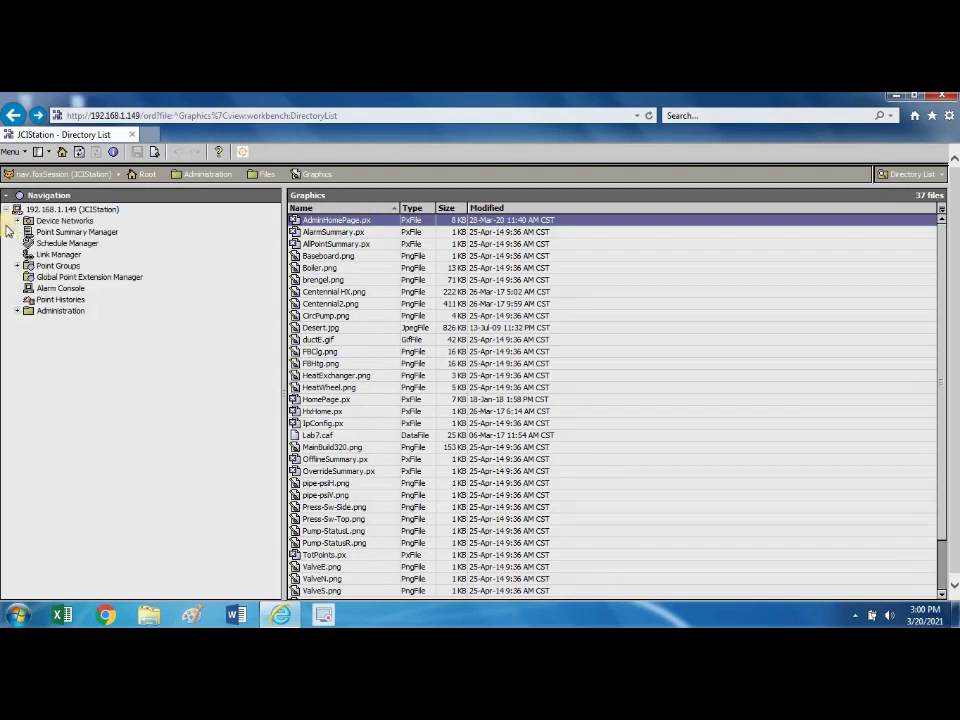
click(16, 312)
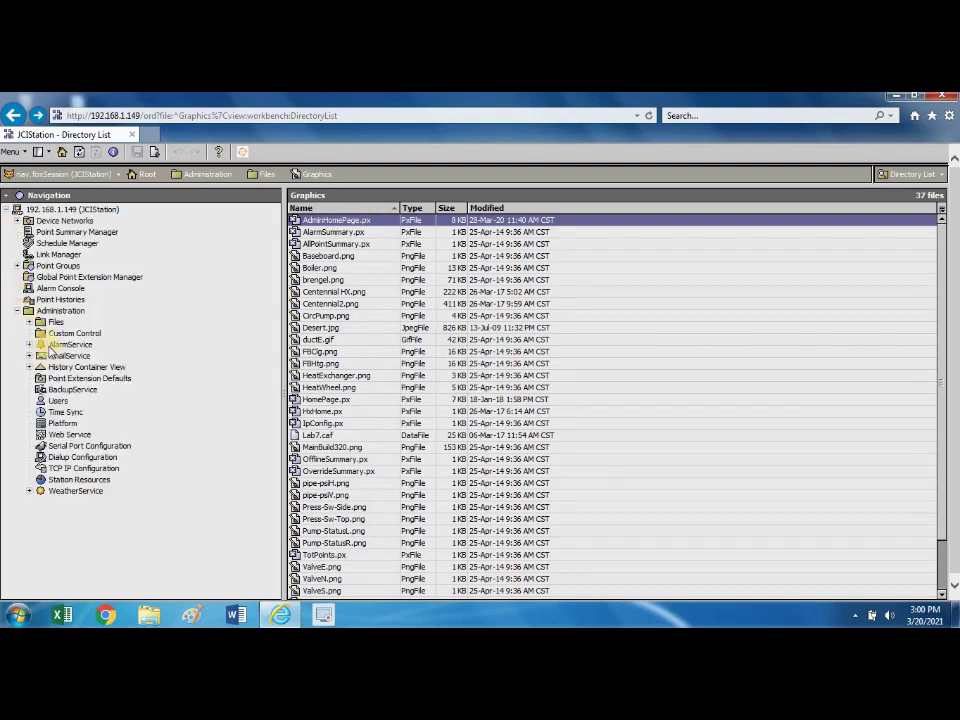